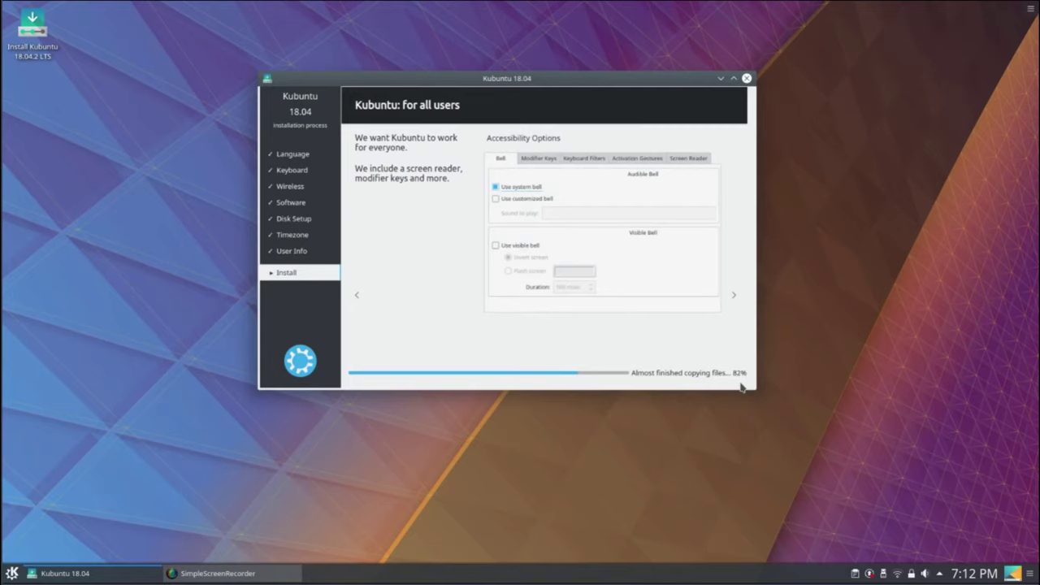
- Bring up SimpleScreenRecorder to check the running recording, and minimize its window
left_click_drag(622, 75, 636, 9)
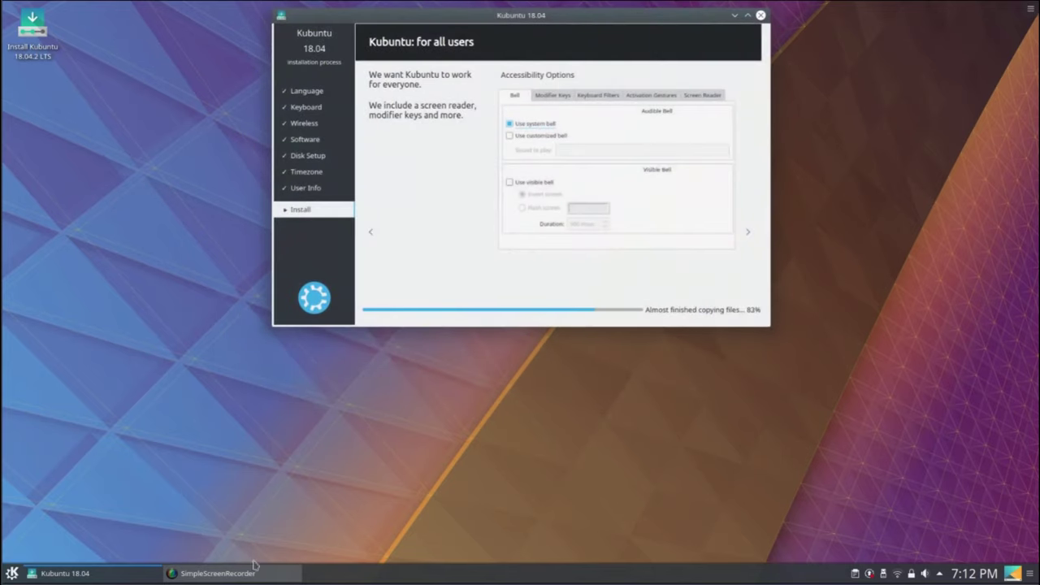
left_click(218, 573)
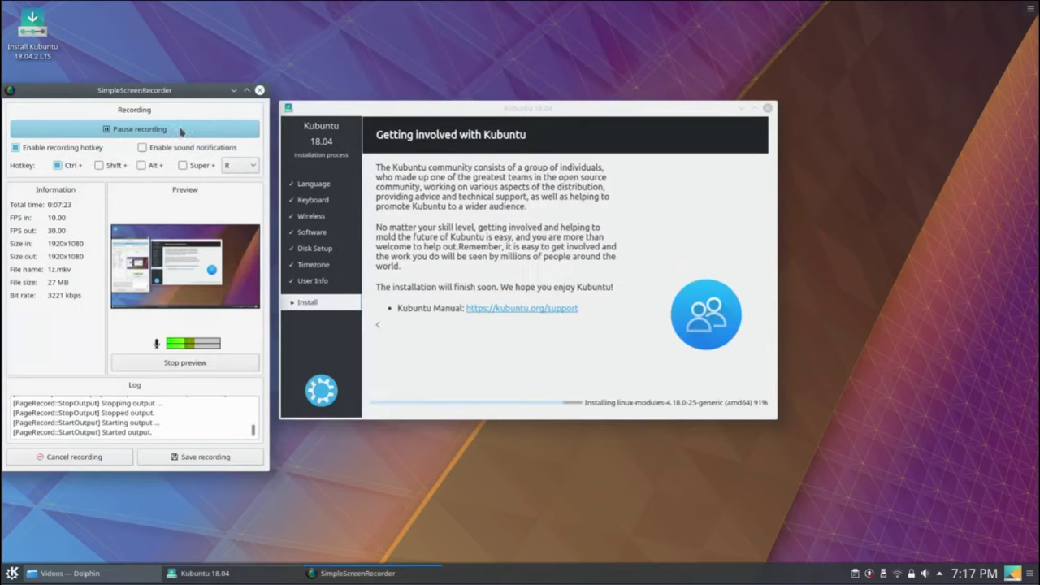
left_click(232, 90)
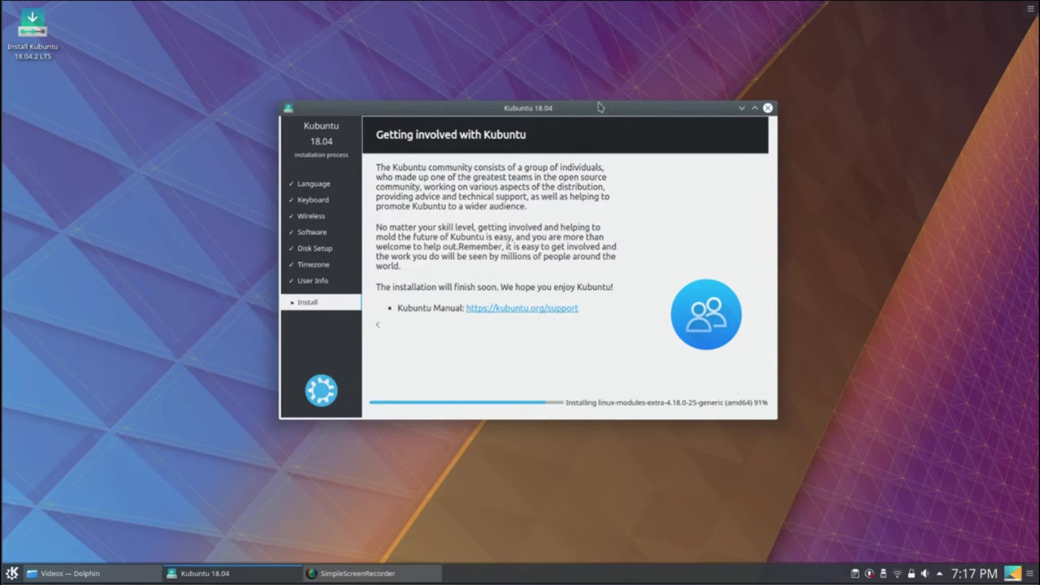
- Move the Kubuntu installer window aside, and check the Videos folder in Dolphin before minimizing it
left_click_drag(598, 107, 603, 107)
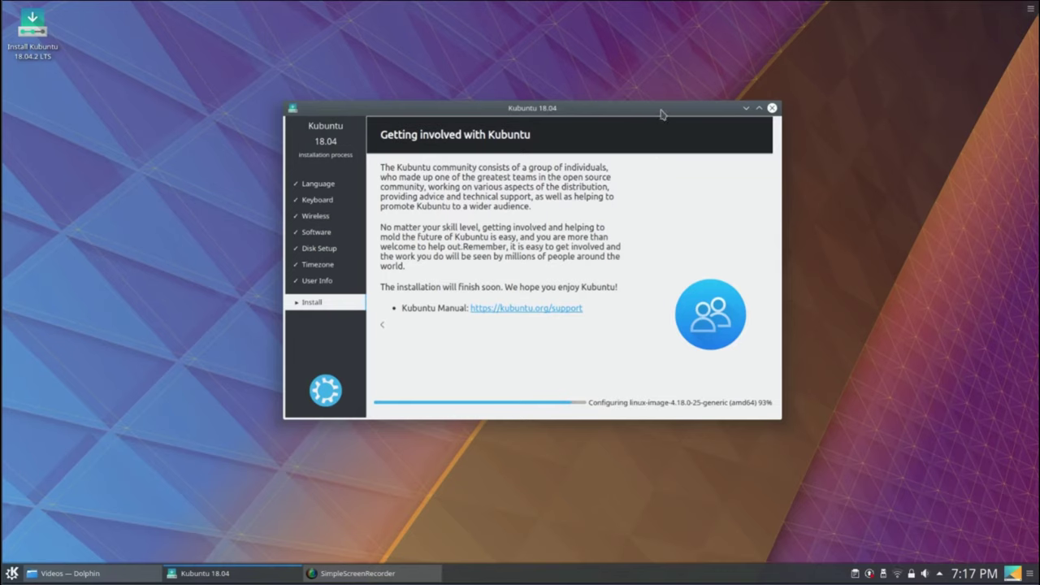
left_click_drag(662, 113, 894, 125)
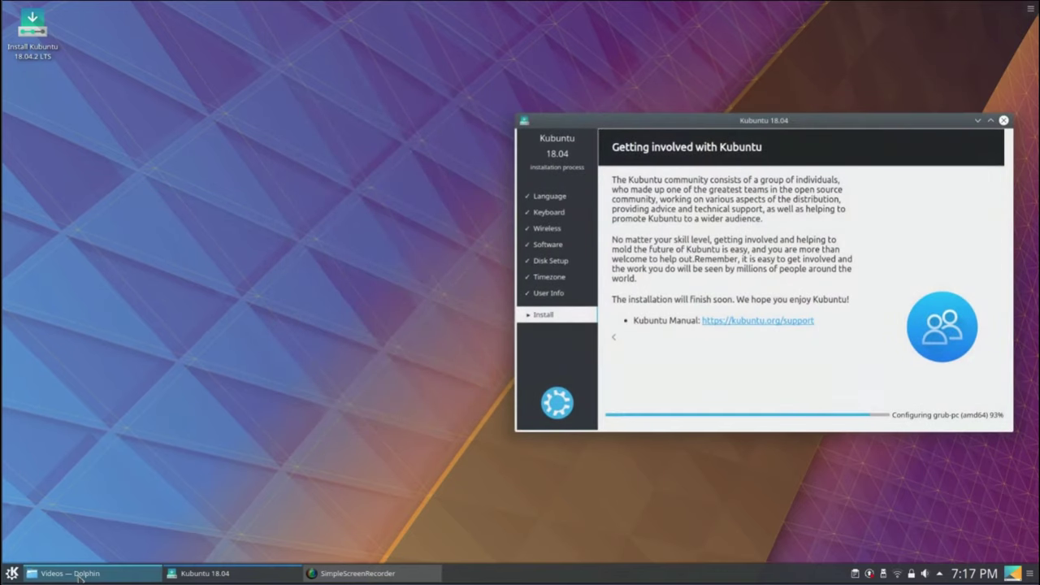
left_click(78, 576)
left_click_drag(611, 248, 398, 155)
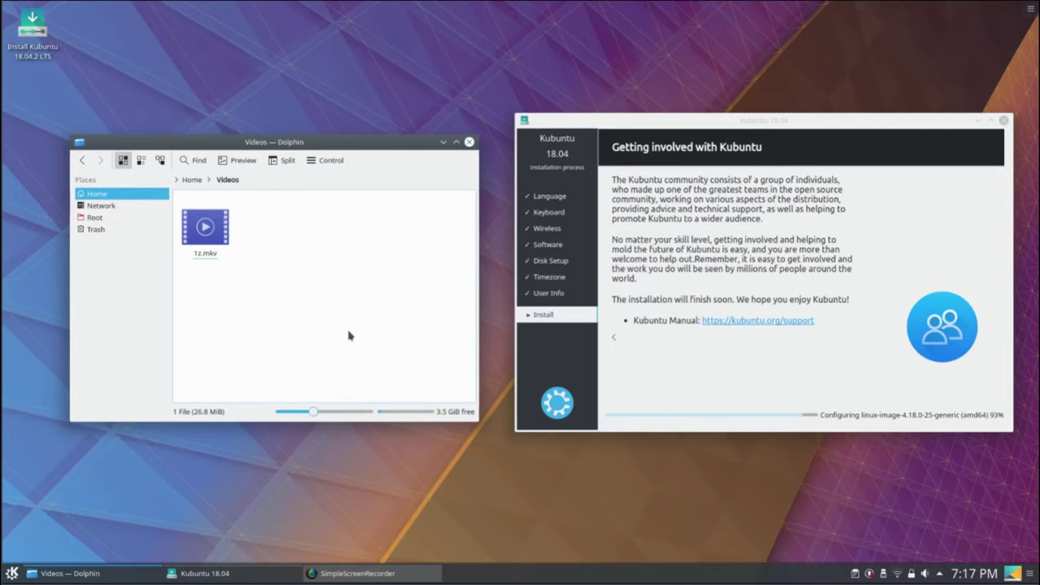
left_click(443, 142)
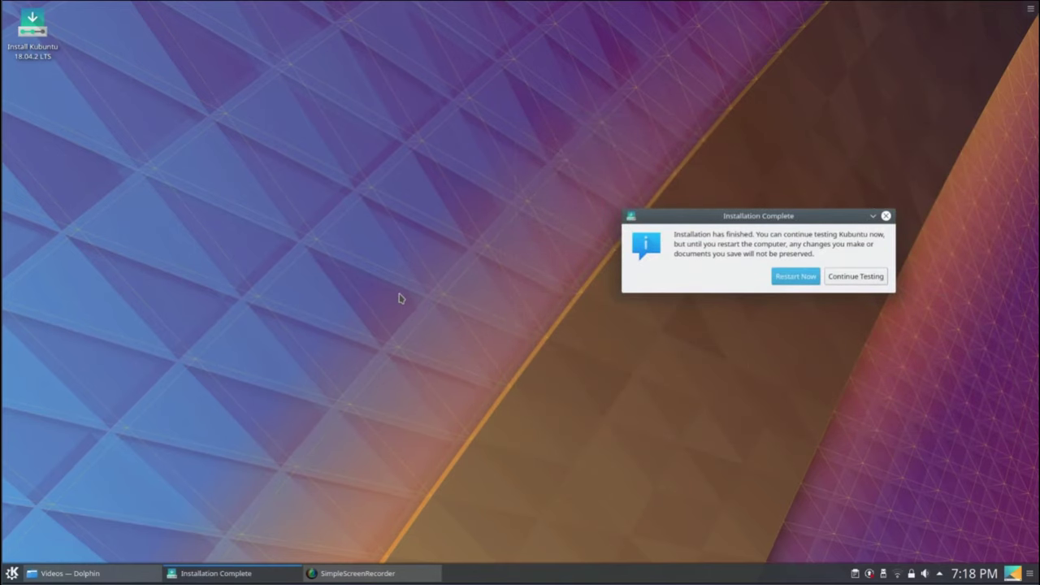
- Dismiss the Installation Complete dialog by choosing to continue testing the live session
left_click_drag(823, 215, 607, 203)
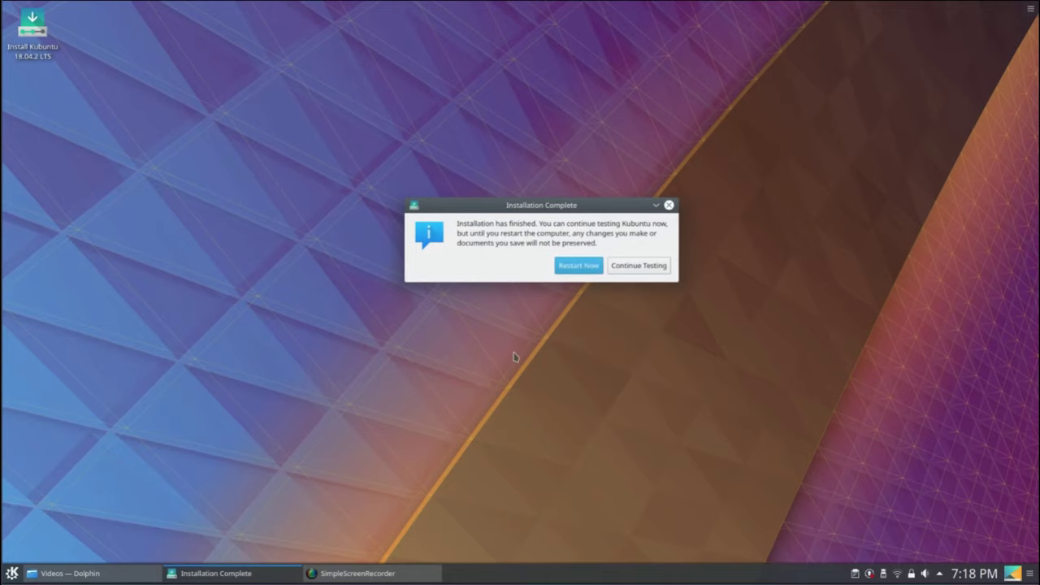
left_click(639, 265)
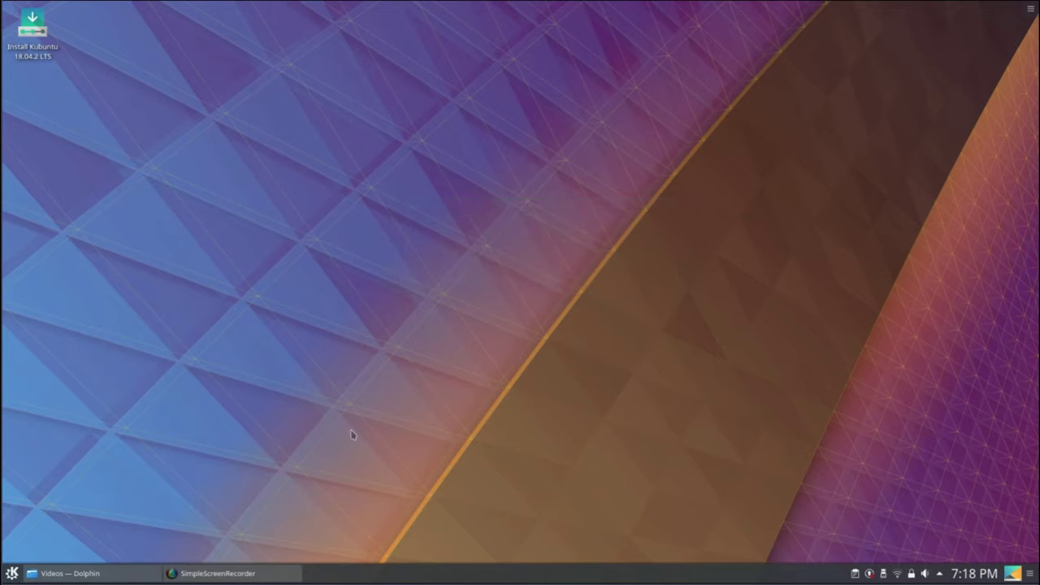
- Open the 57.7 GiB Removable Media in the file manager and transfer 1z.mkv from the Videos folder onto it
left_click(125, 574)
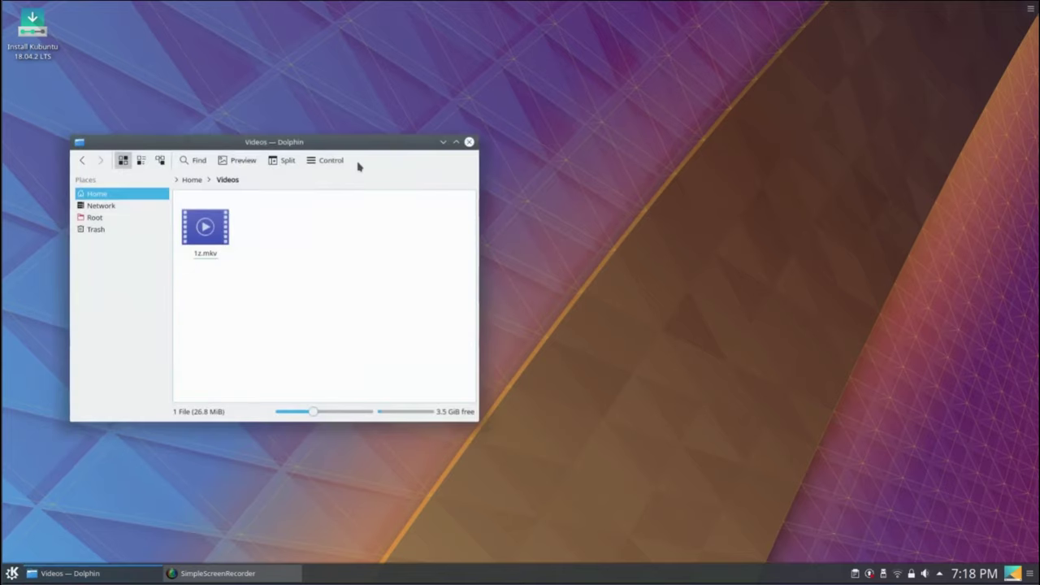
left_click_drag(365, 144, 439, 144)
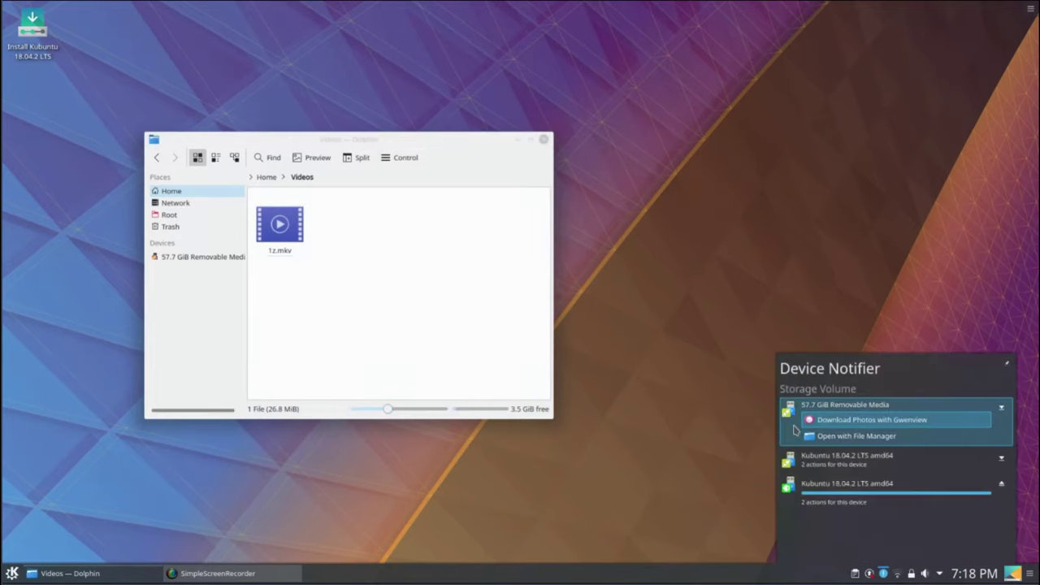
left_click(856, 436)
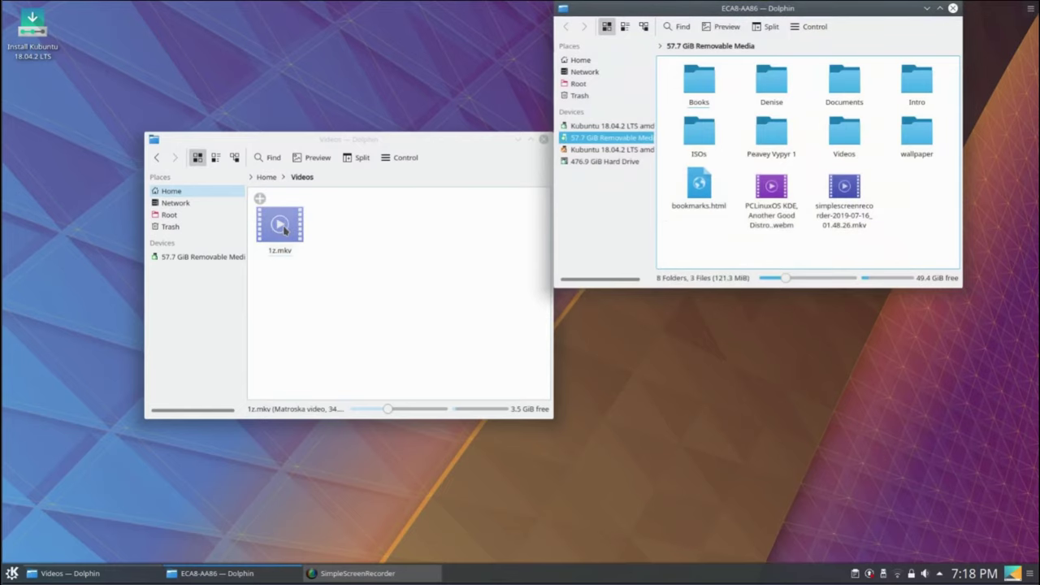
left_click_drag(279, 226, 903, 189)
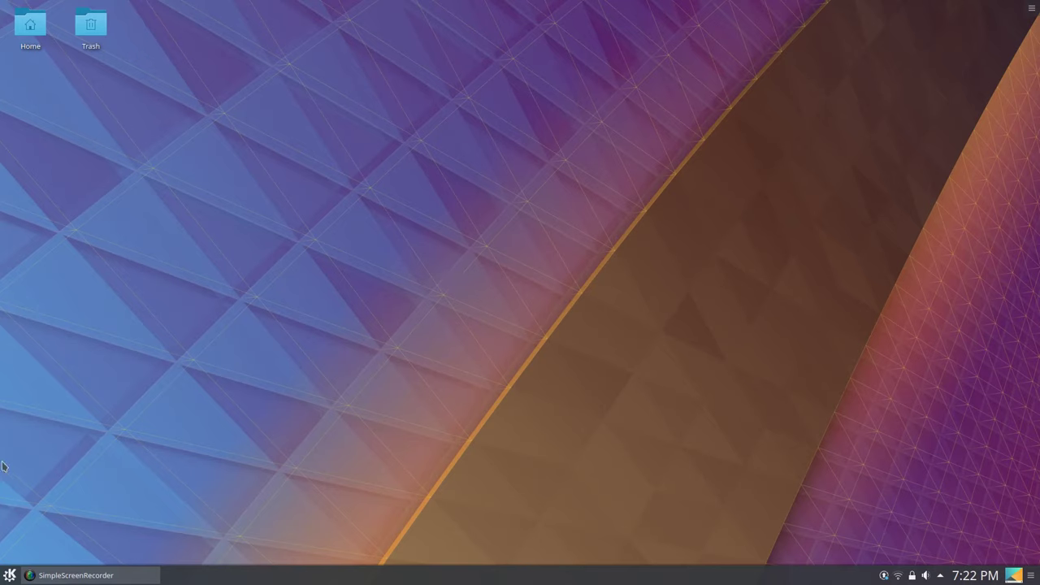
- Look through the application launcher's Favorites, Applications and Computer sections, and close it
left_click(10, 575)
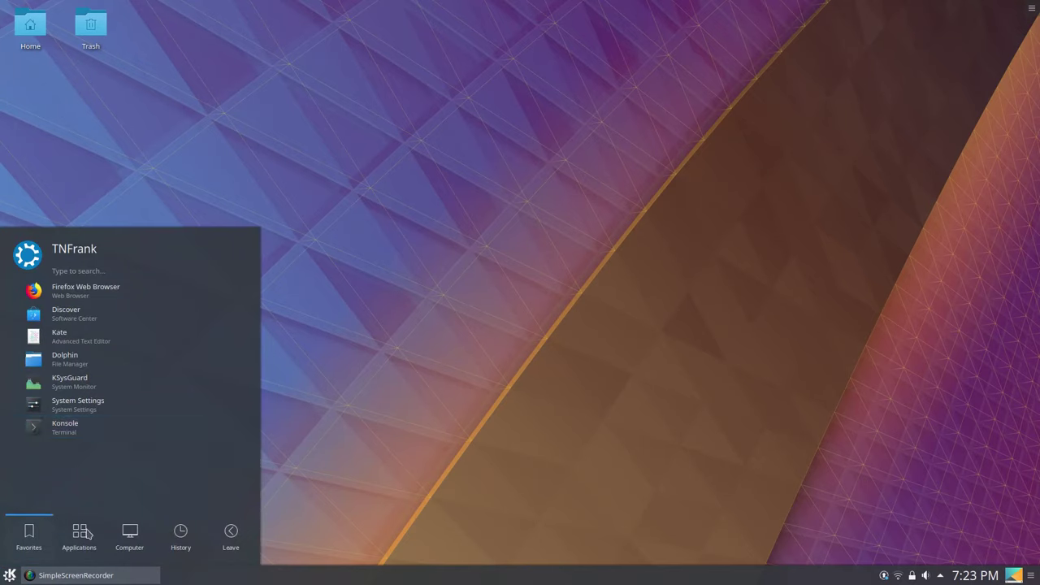
left_click(85, 532)
left_click(137, 543)
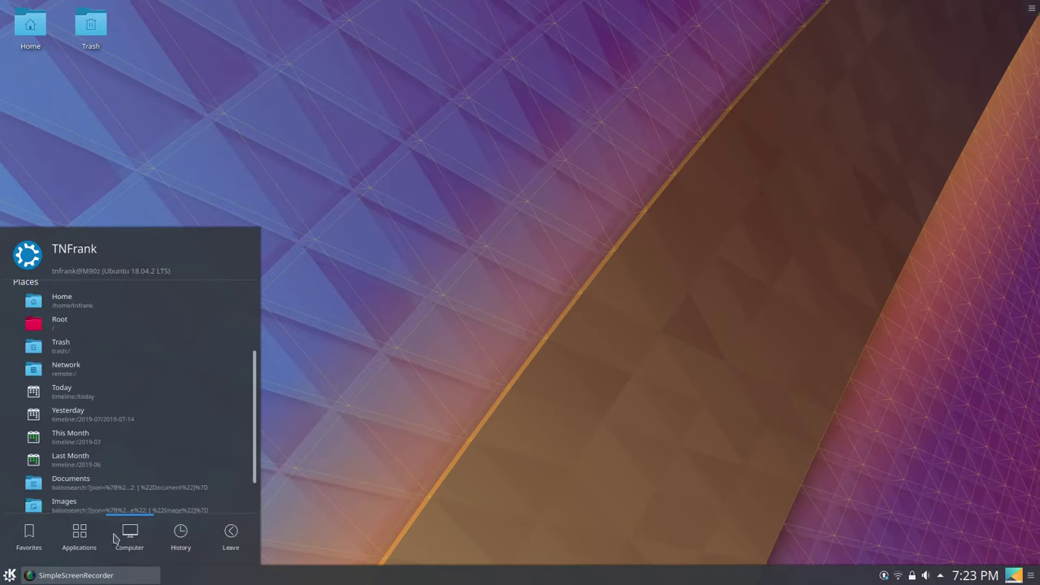
mouse_move(22, 542)
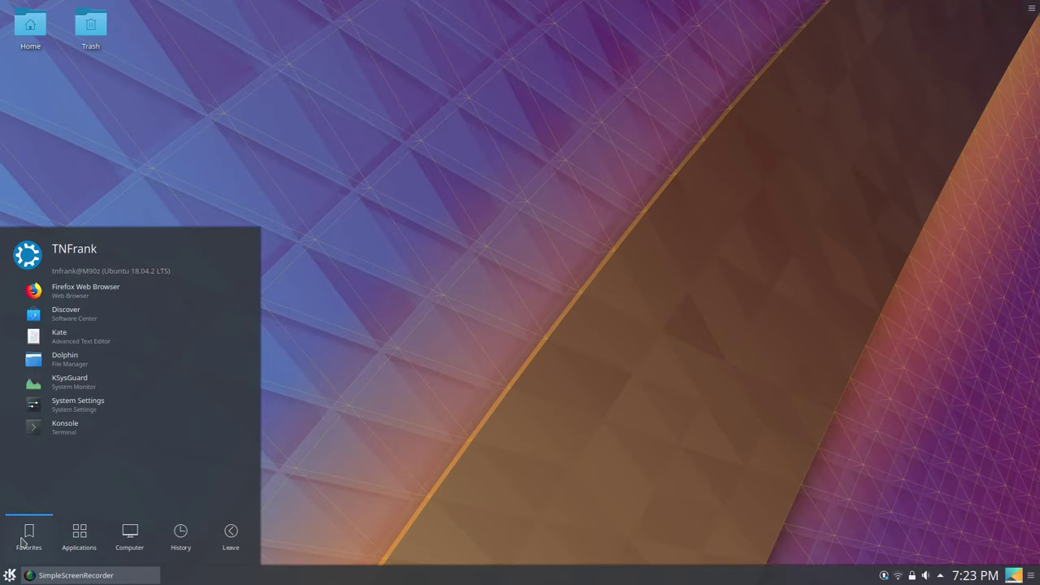
left_click(367, 440)
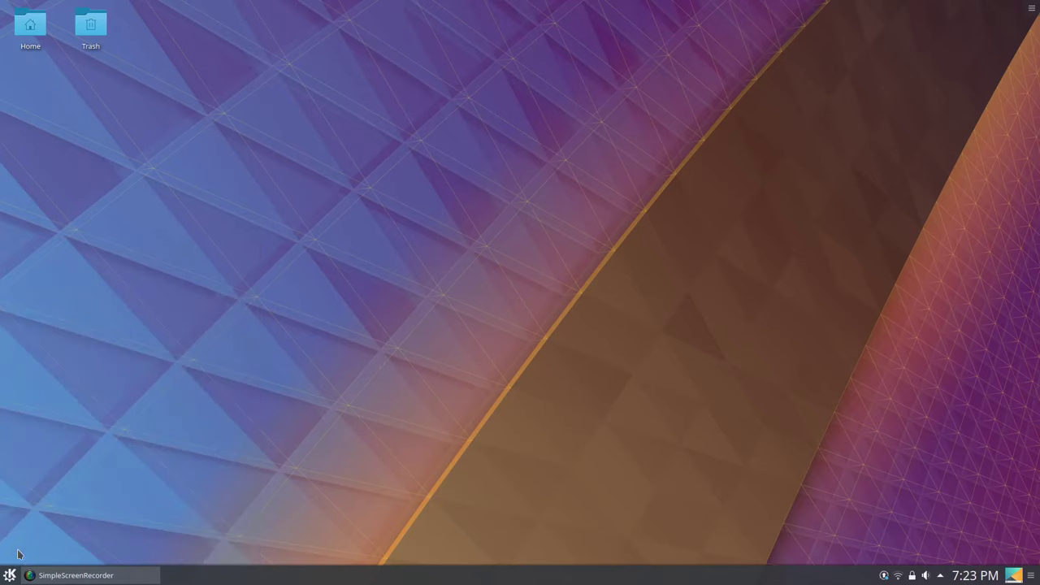
- Switch the application launcher to the alternative Application Dashboard widget
right_click(10, 575)
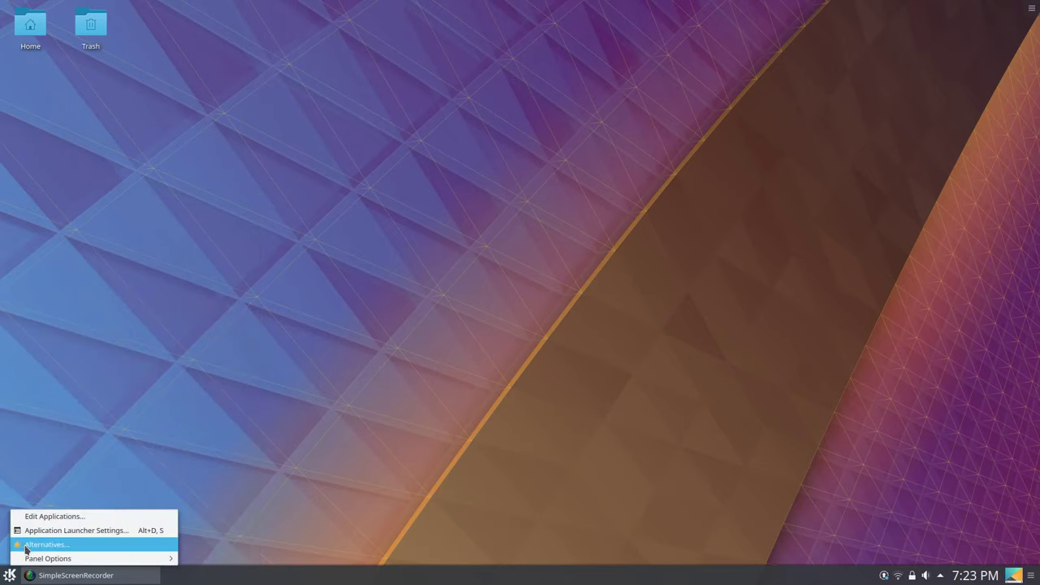
left_click(26, 545)
left_click(137, 433)
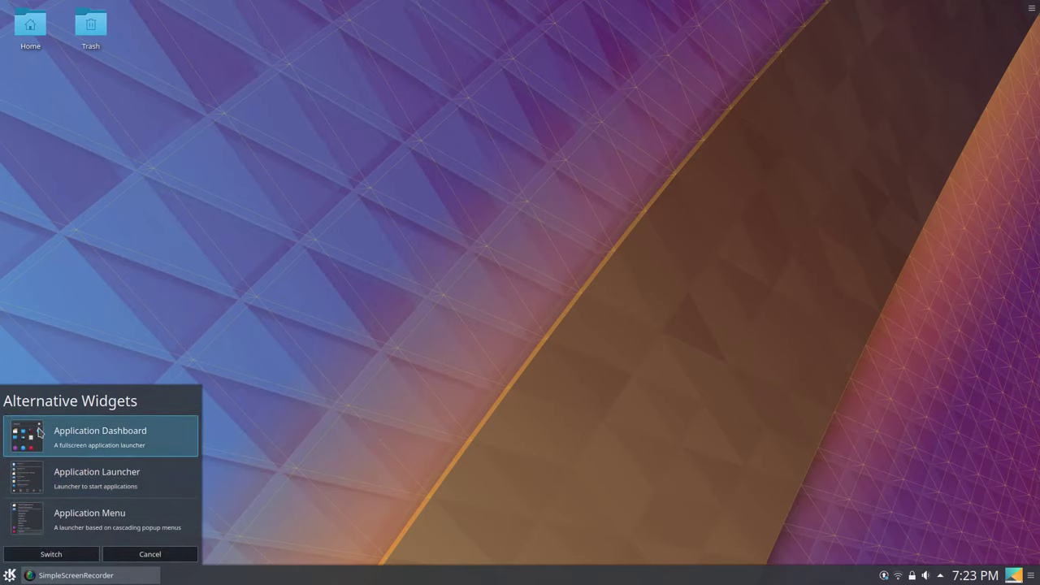
left_click(52, 554)
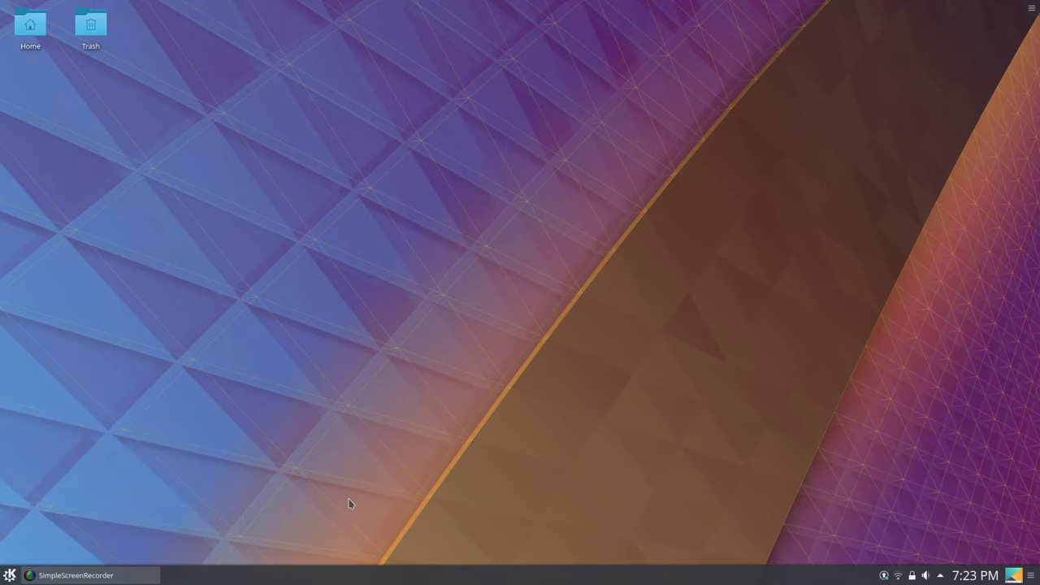
- Pin Dolphin and Firefox Web Browser from the dashboard's favorites to the task manager
left_click(10, 576)
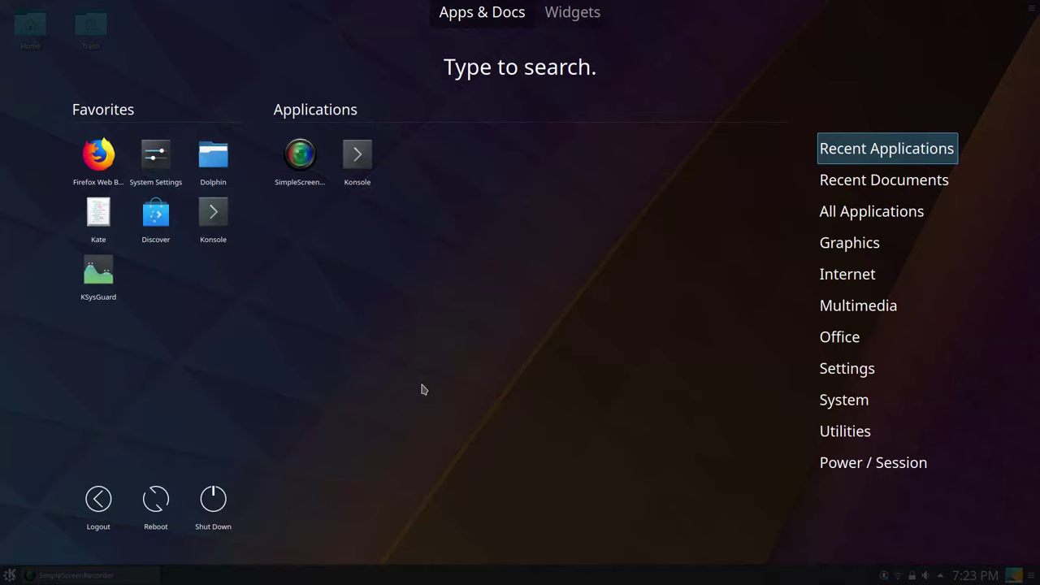
right_click(217, 165)
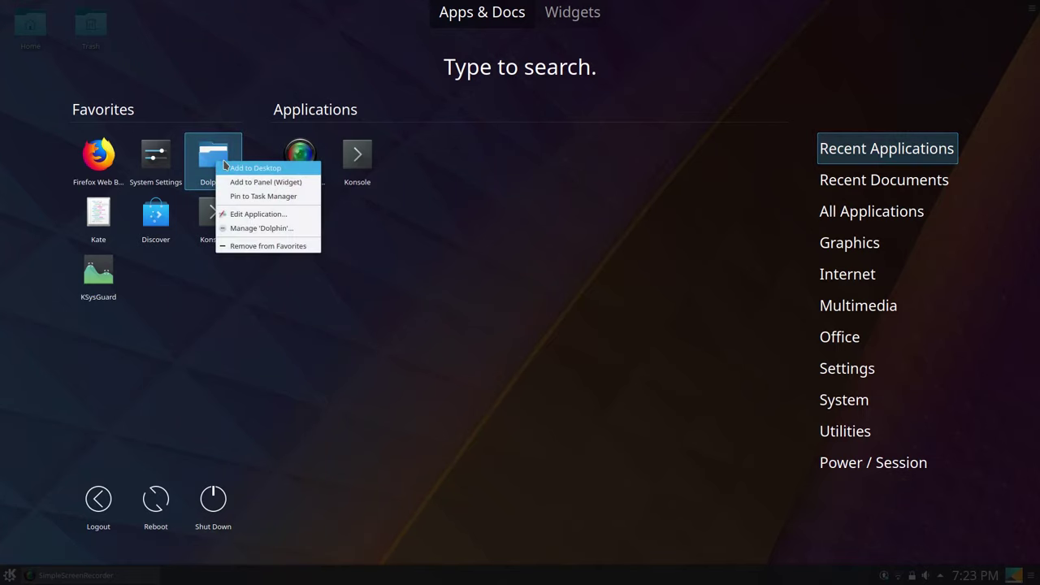
left_click(235, 197)
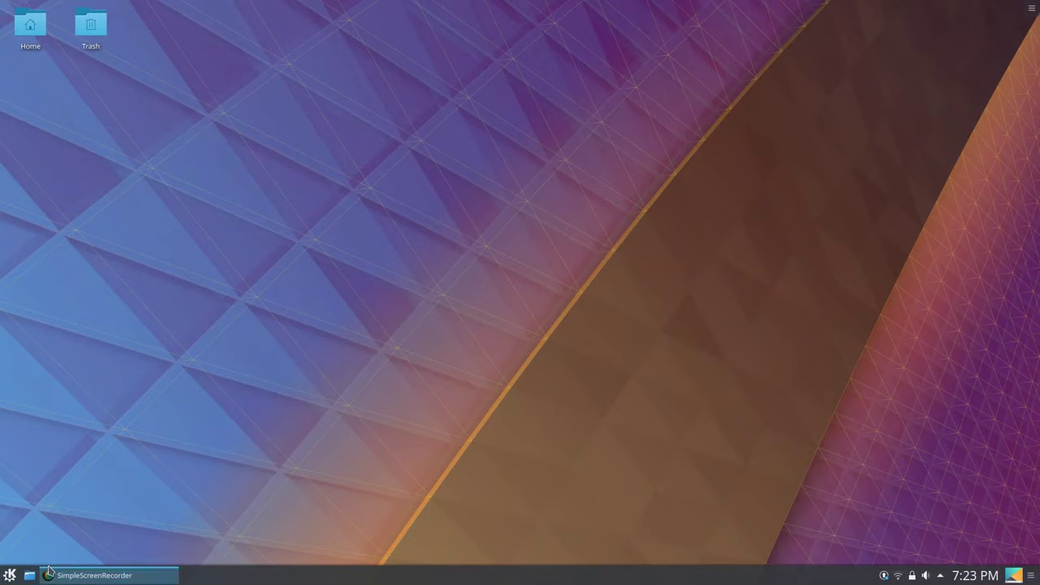
left_click(10, 576)
right_click(106, 171)
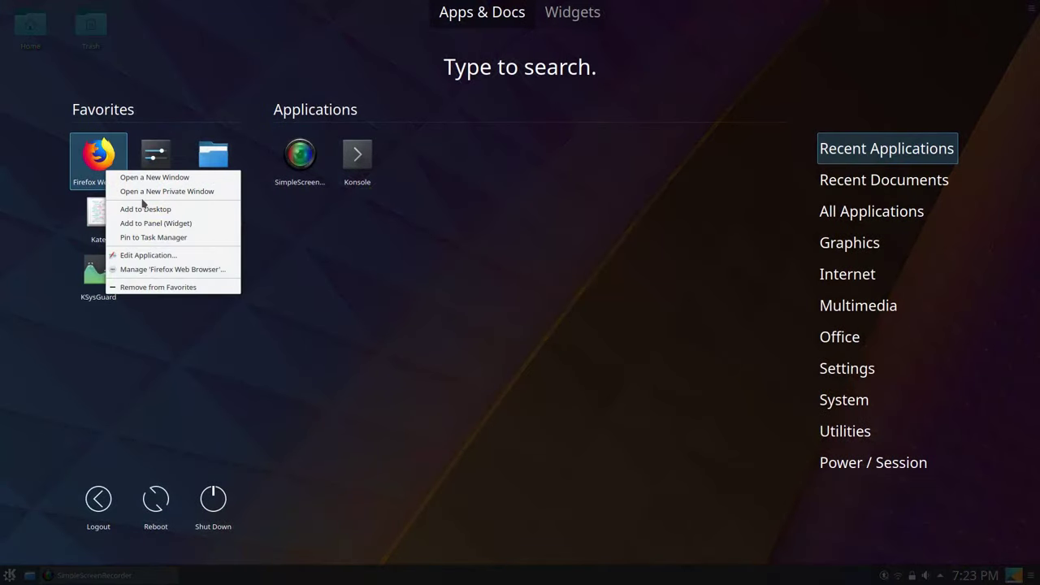
left_click(148, 238)
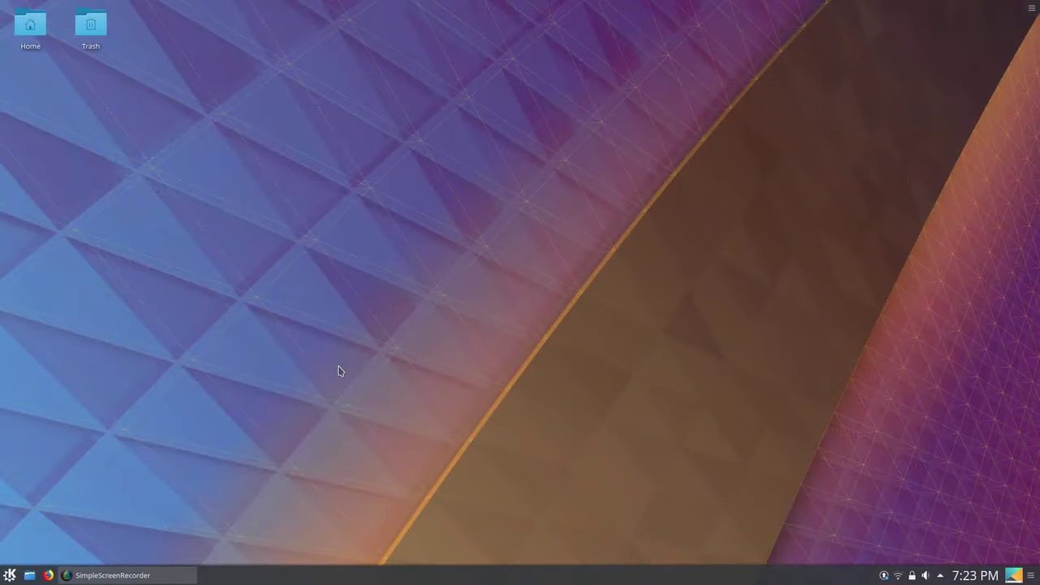
- Remove Firefox Web Browser, Dolphin, Kate and KSysGuard from the dashboard's favorites
left_click(10, 574)
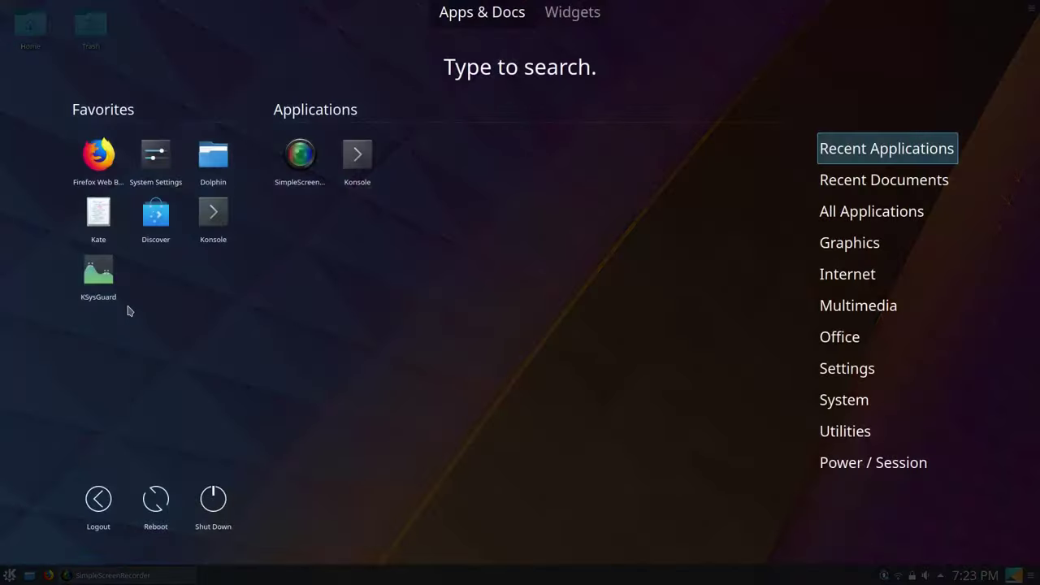
right_click(95, 155)
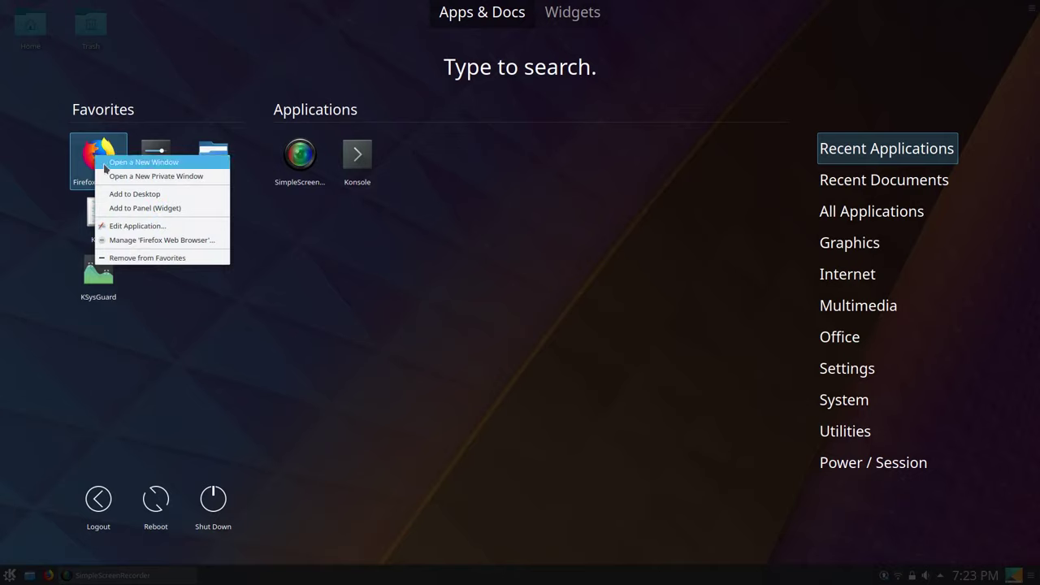
left_click(151, 258)
right_click(161, 166)
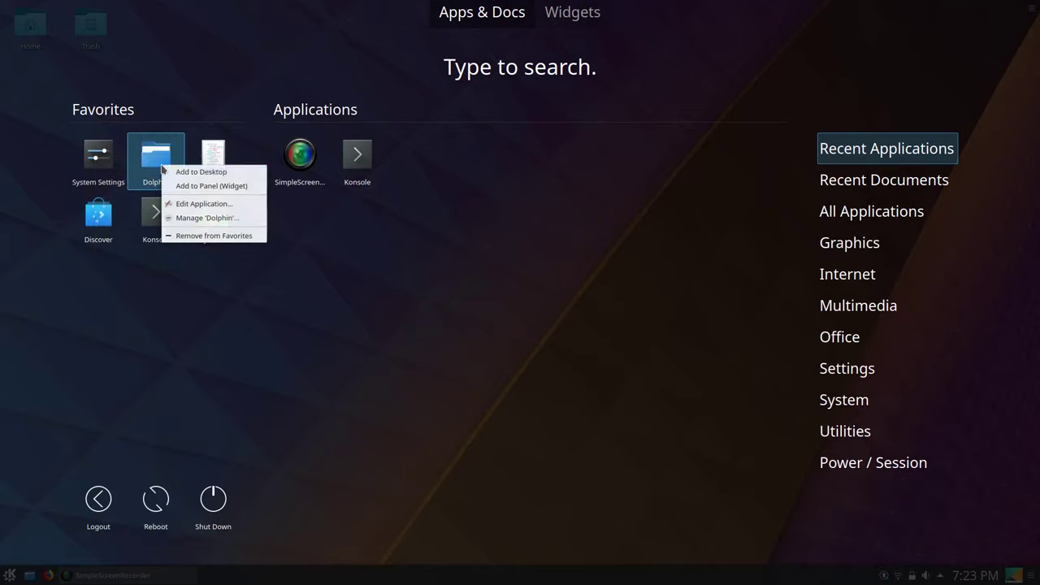
left_click(217, 237)
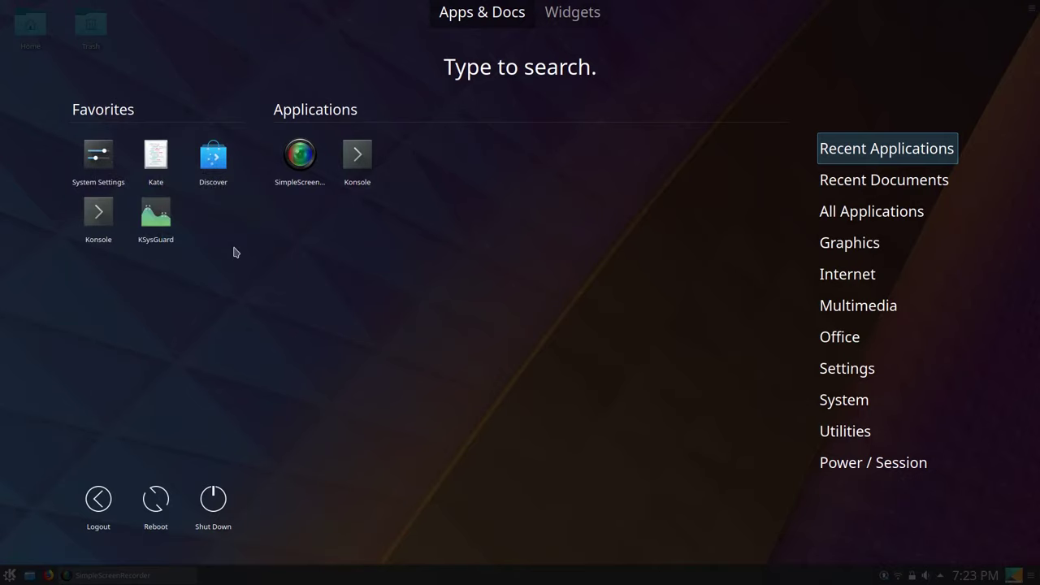
right_click(158, 158)
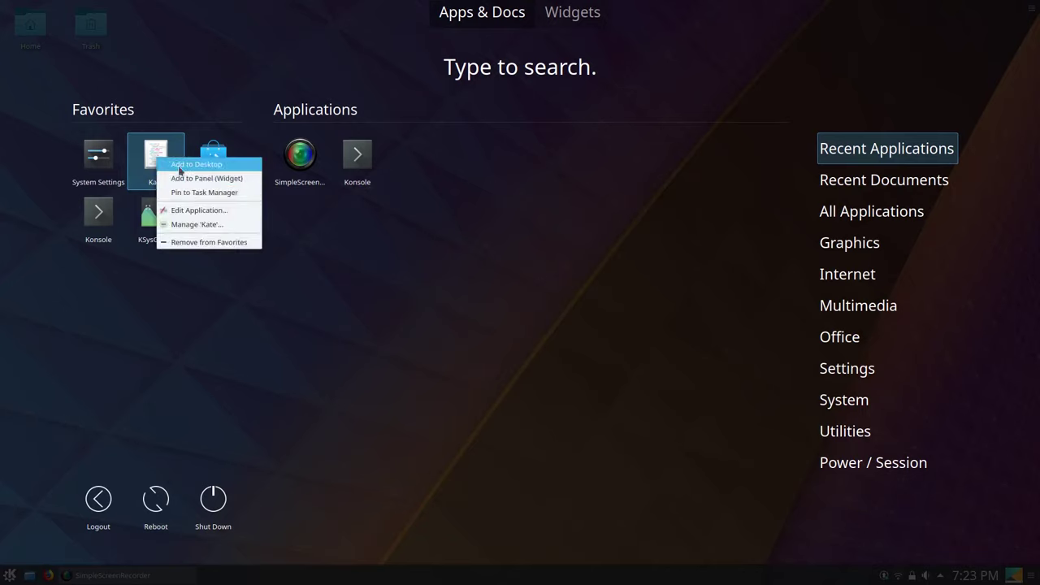
left_click(185, 242)
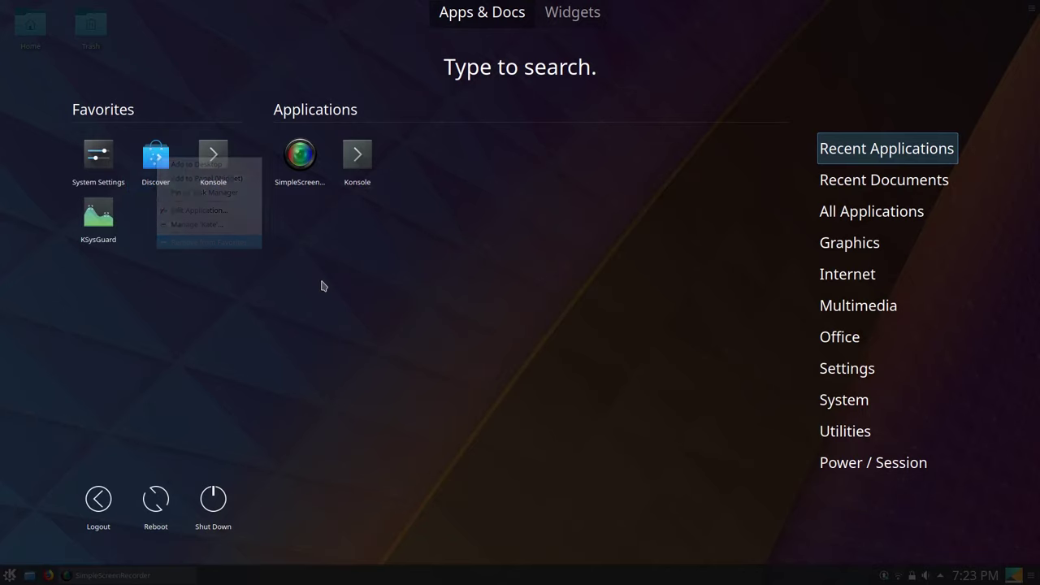
right_click(100, 226)
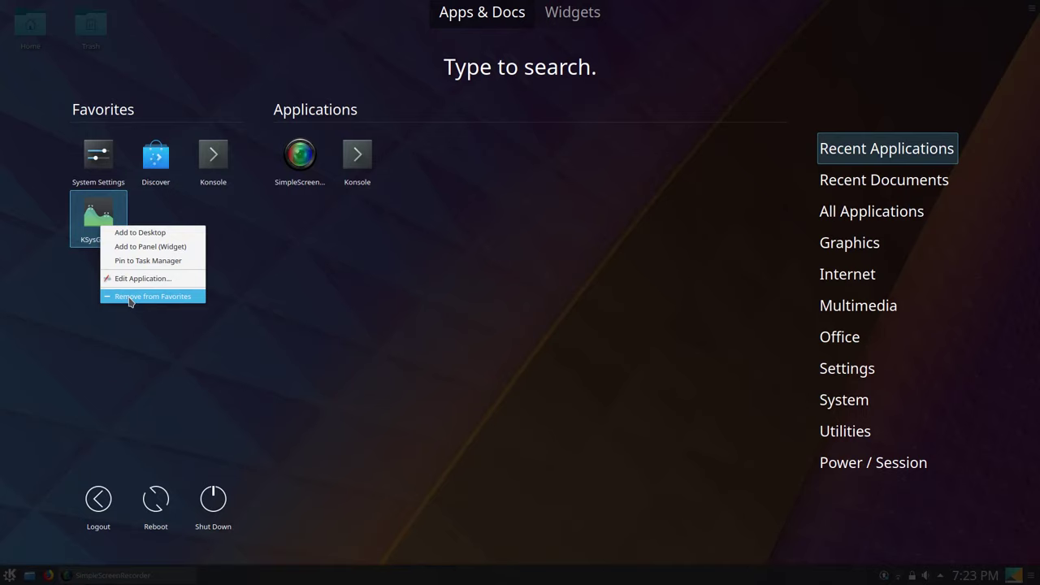
left_click(130, 296)
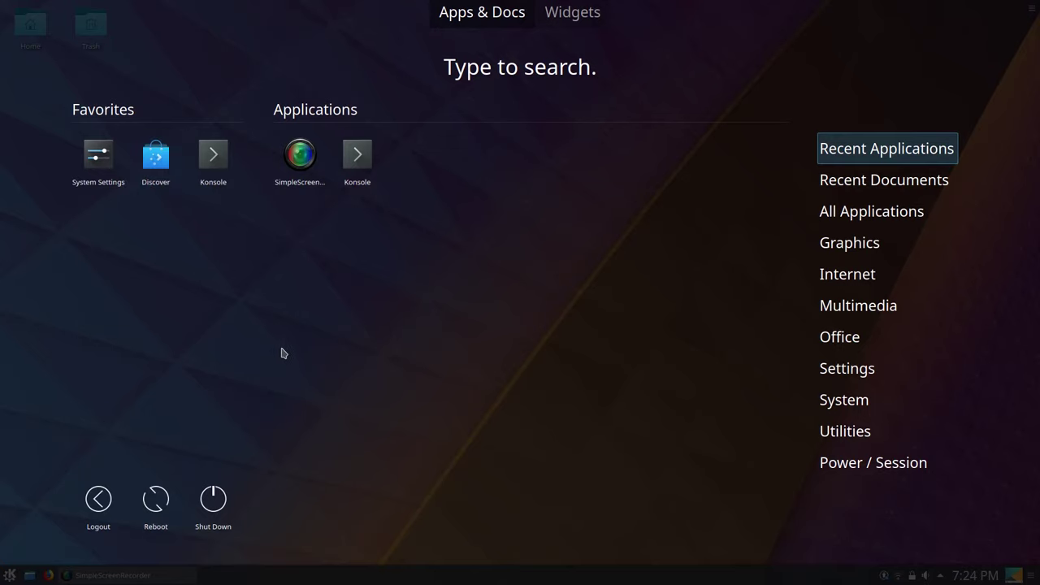
- Open Konsole from the dashboard's favorites, enlarge its window to about 138 x 41 characters and move it near the desktop's upper centre
left_click(213, 158)
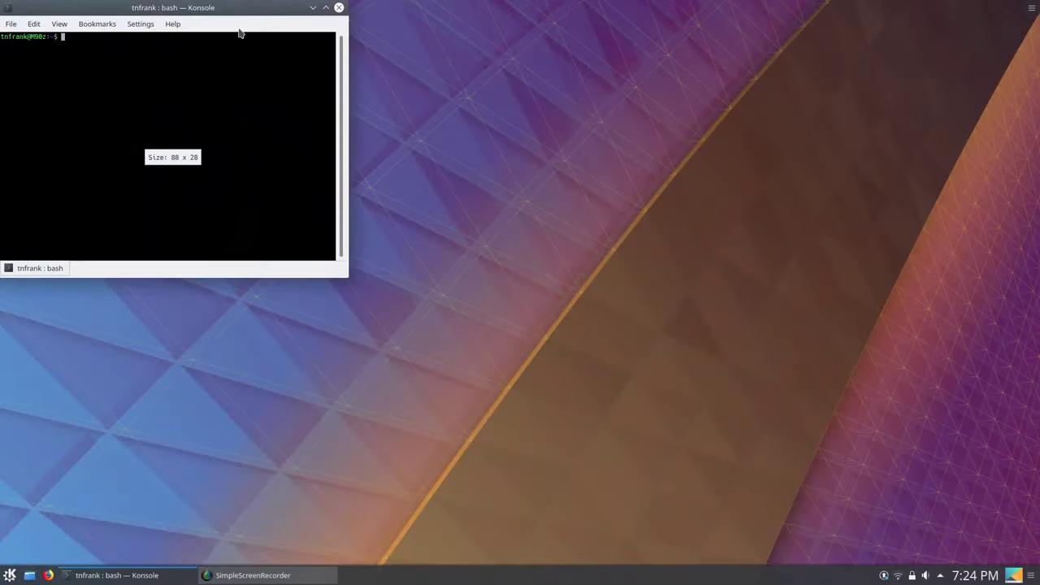
left_click_drag(246, 7, 545, 90)
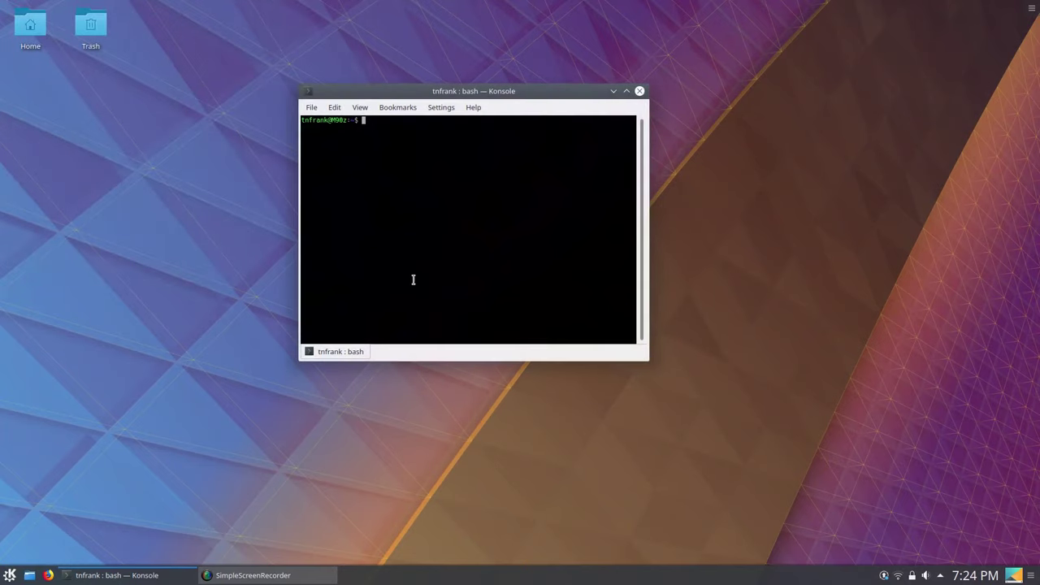
left_click_drag(658, 371, 837, 479)
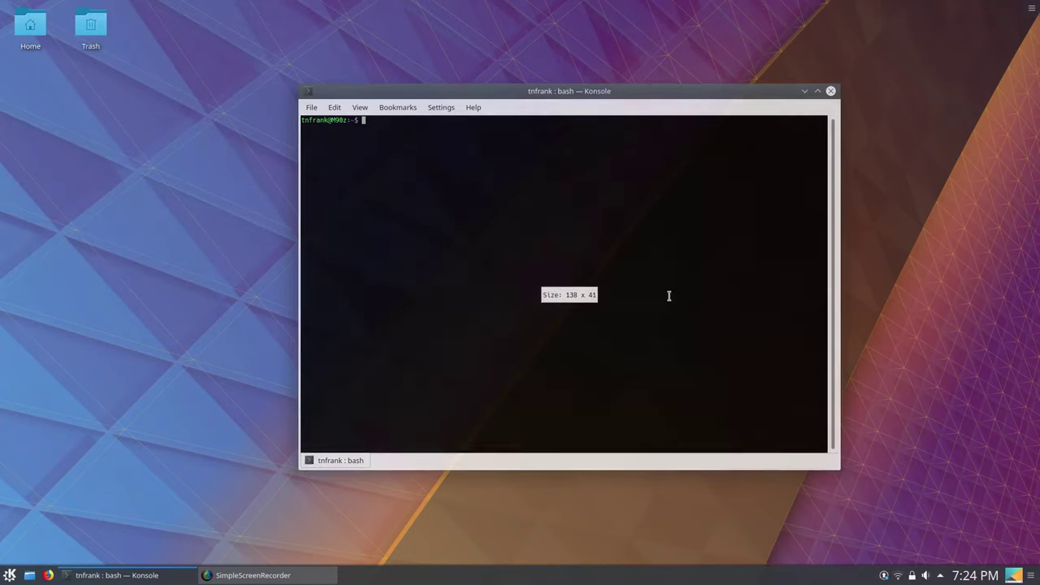
left_click_drag(636, 98, 601, 46)
- Edit the current Konsole profile to use the Green on Black color scheme with 30% background transparency
right_click(467, 176)
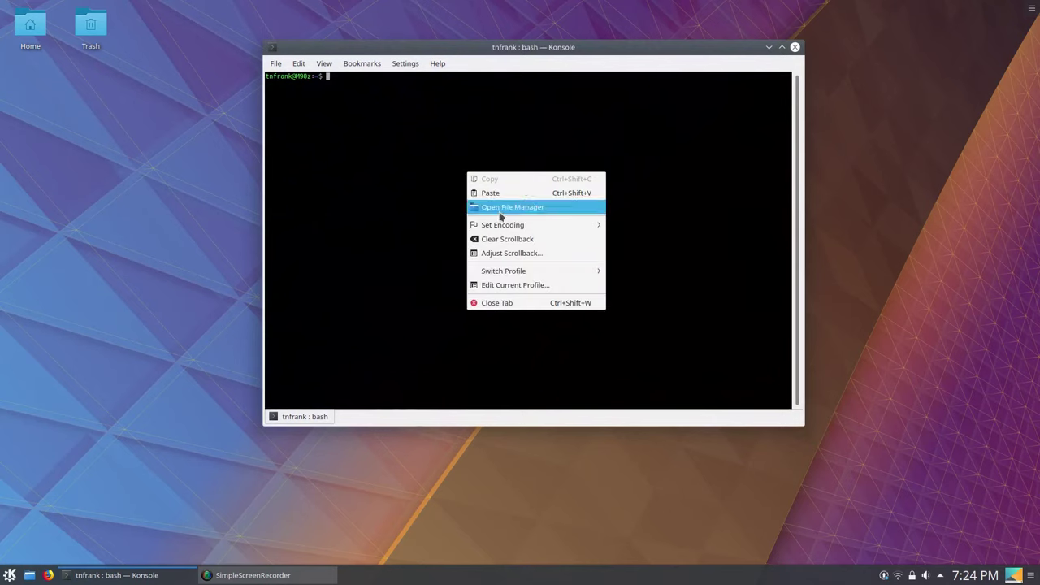
left_click(497, 286)
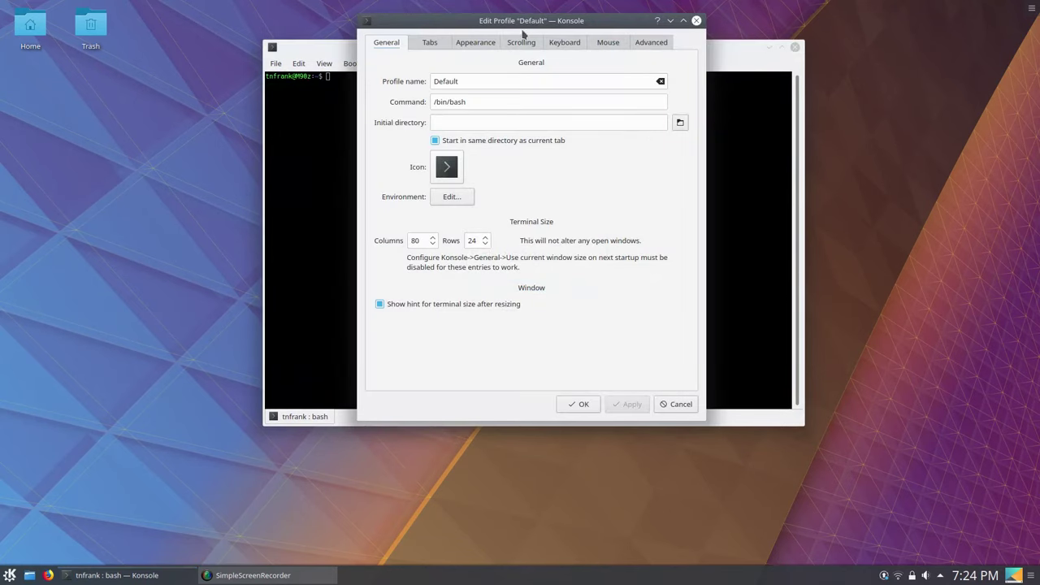
left_click(475, 43)
left_click(434, 199)
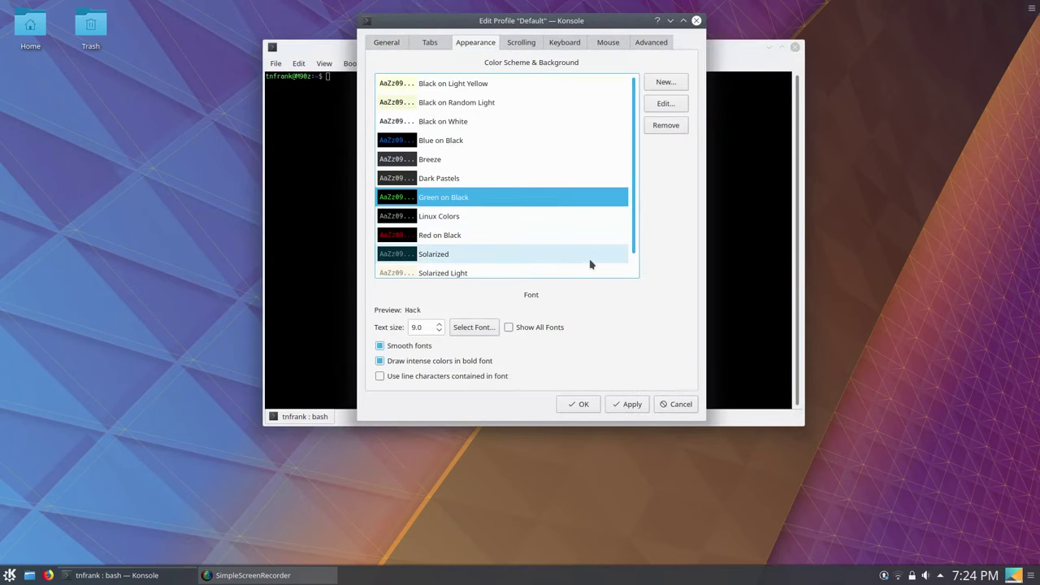
left_click(662, 105)
left_click_drag(537, 300, 558, 301)
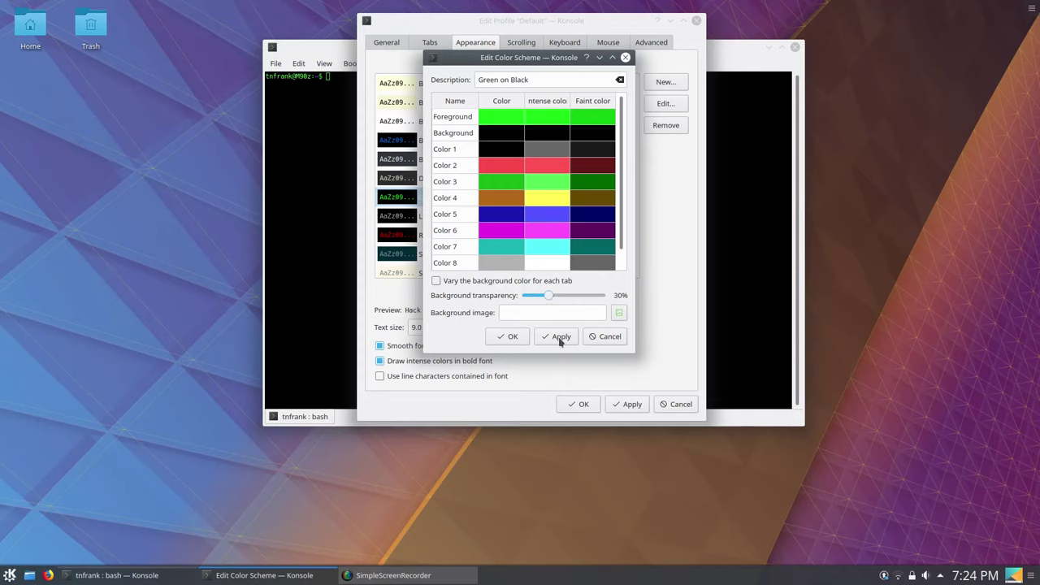
left_click(558, 337)
left_click(507, 337)
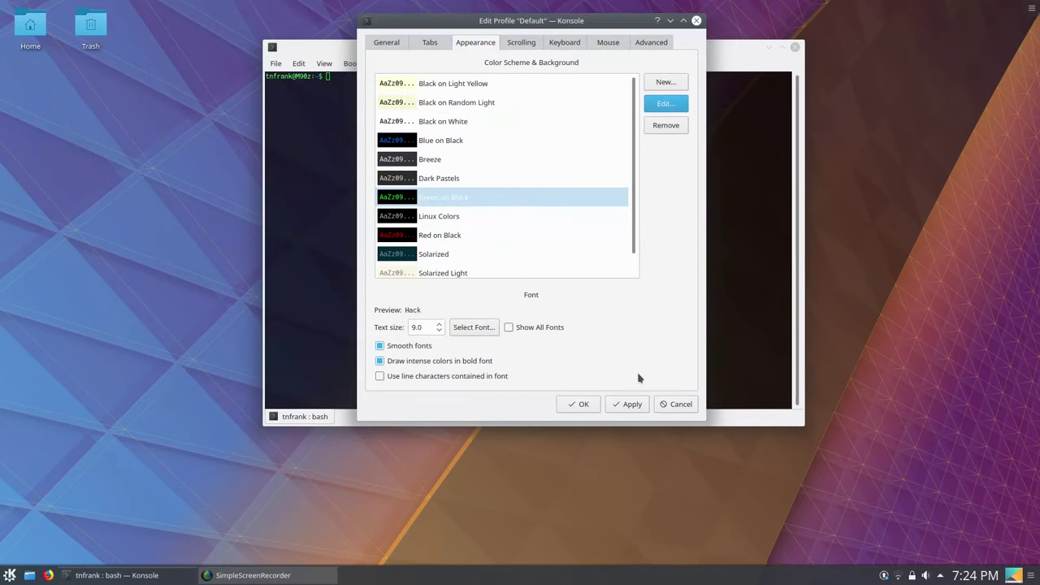
- Set the profile's font to Hack Bold, size 14, apply the profile changes and move the terminal window slightly down
left_click(488, 329)
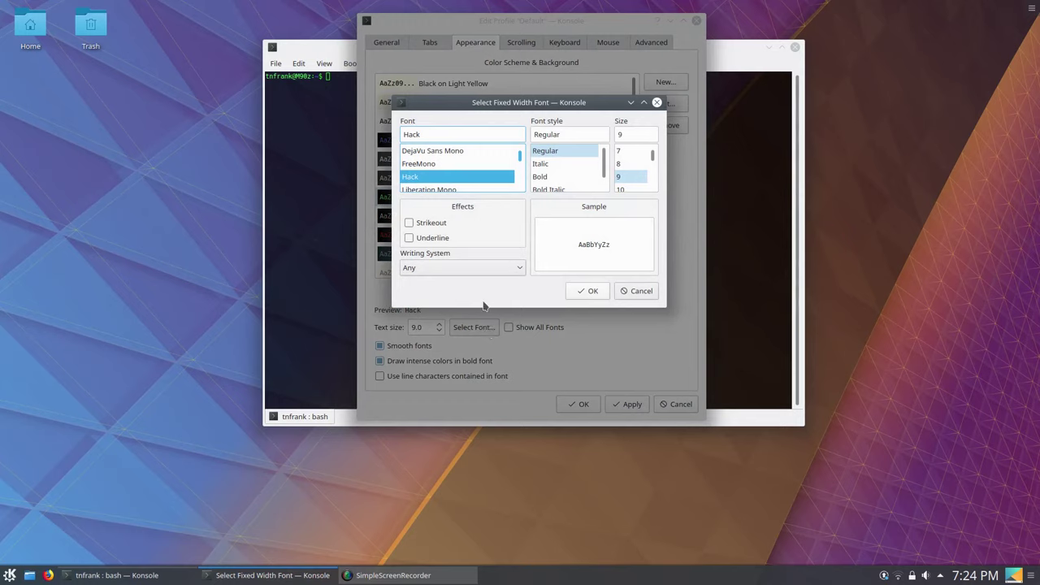
left_click(542, 176)
scroll(624, 180, "down", 1)
scroll(624, 180, "down", 1)
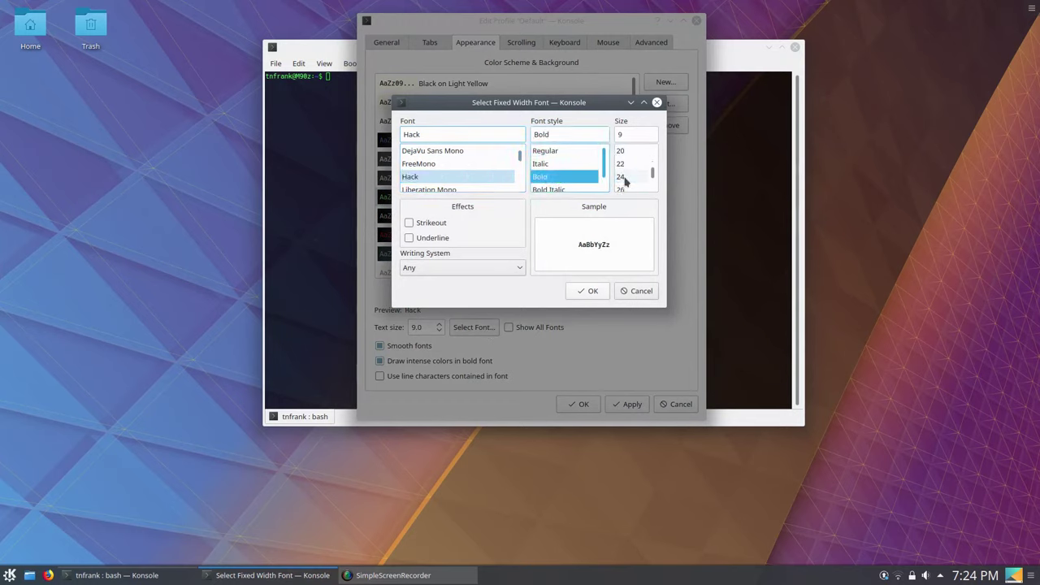
left_click(629, 152)
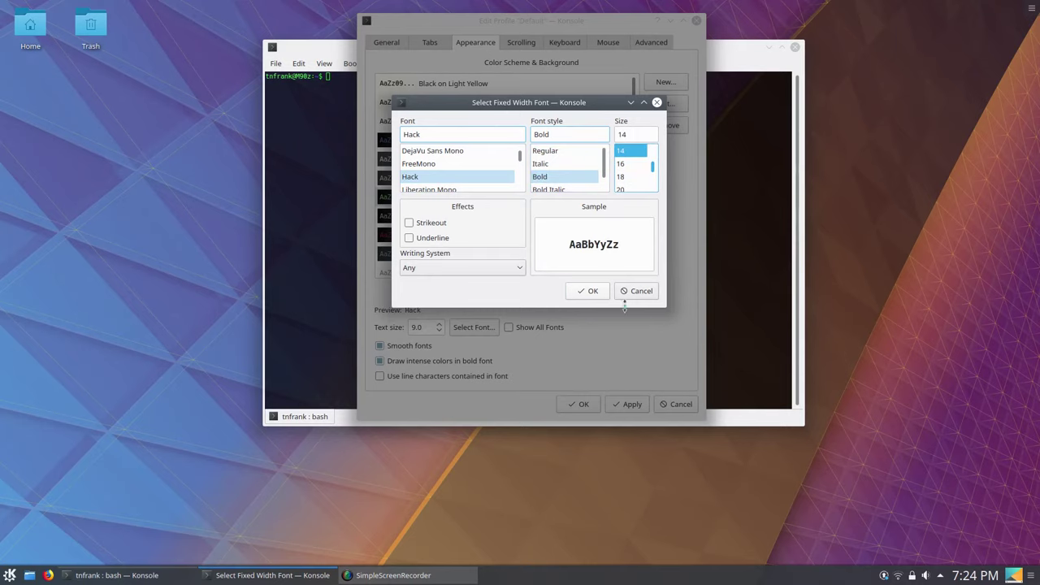
left_click(587, 291)
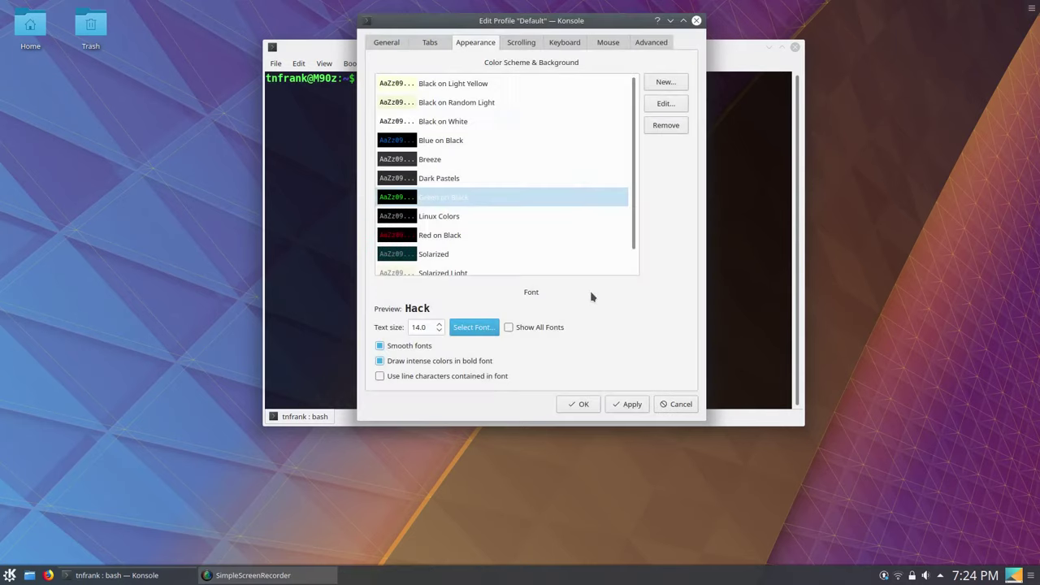
left_click(631, 403)
left_click(580, 404)
left_click_drag(600, 49, 593, 99)
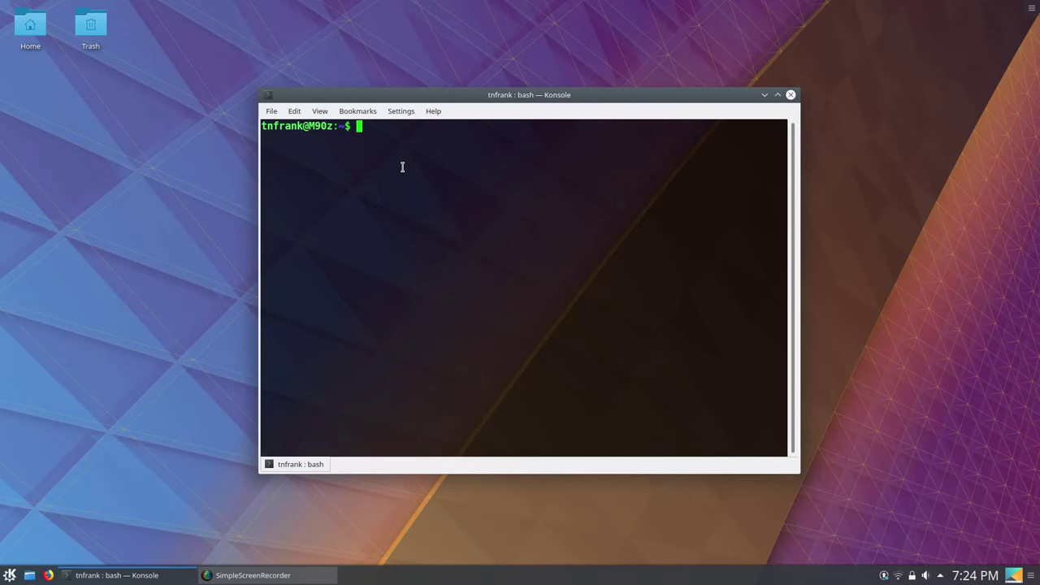
- Install Yakuake with "sudo apt install yakuake", authorizing it with the account password
type("sudo apt install ")
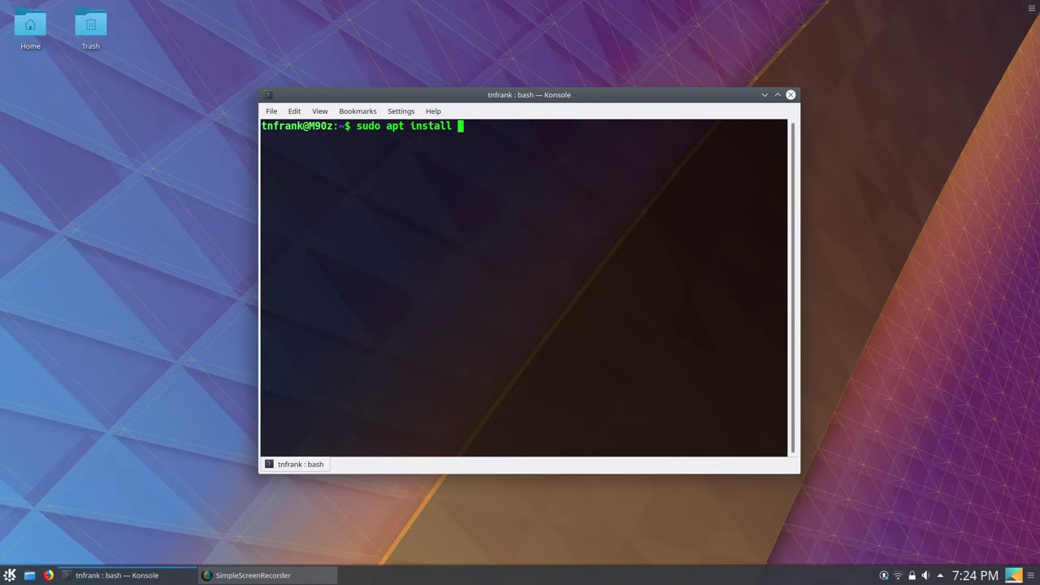
type("yakuake")
key("Return")
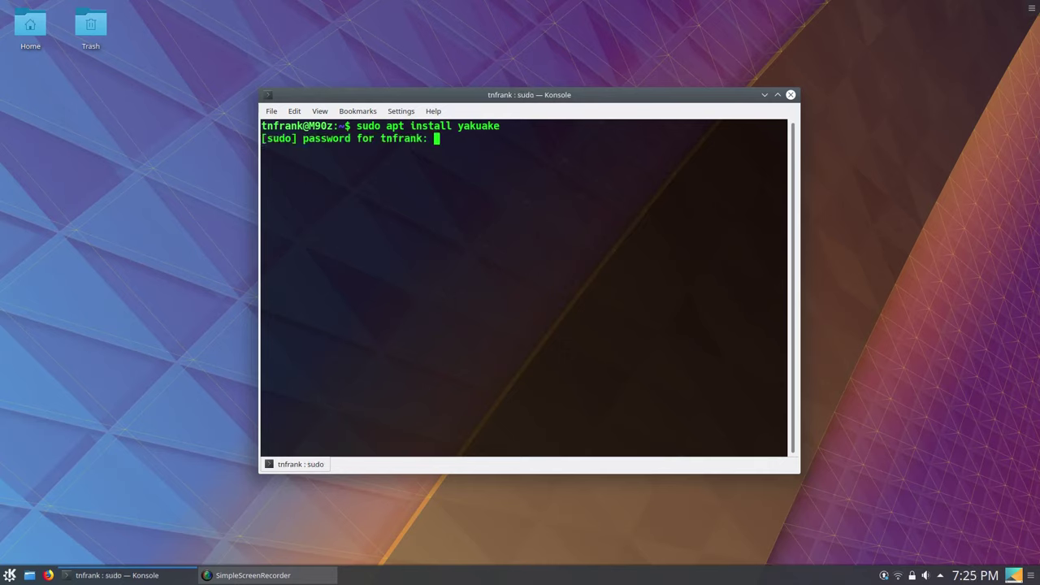
key("Return")
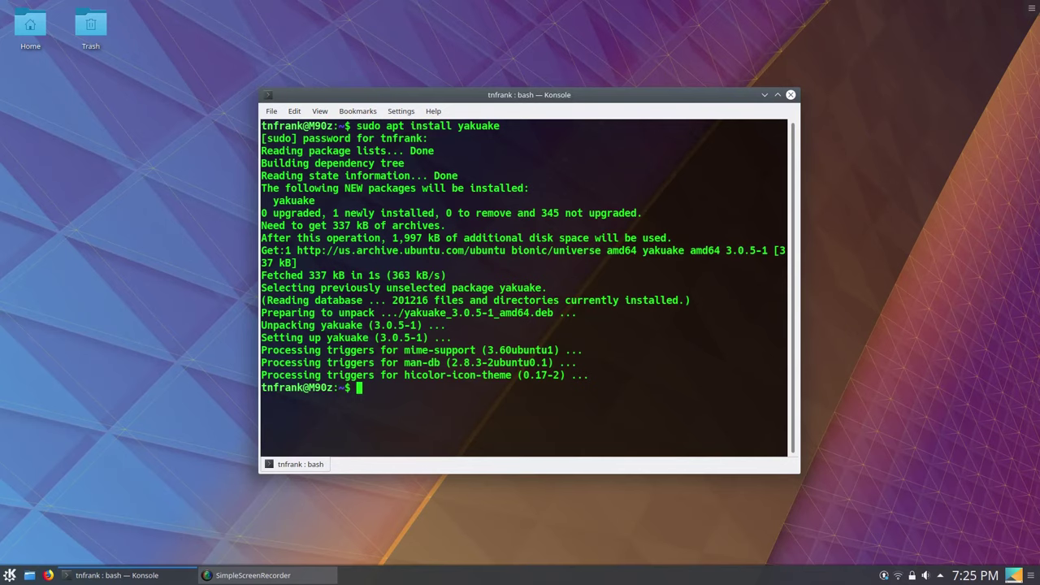
- Clear the Konsole output and close the terminal window
type("clear")
key("Return")
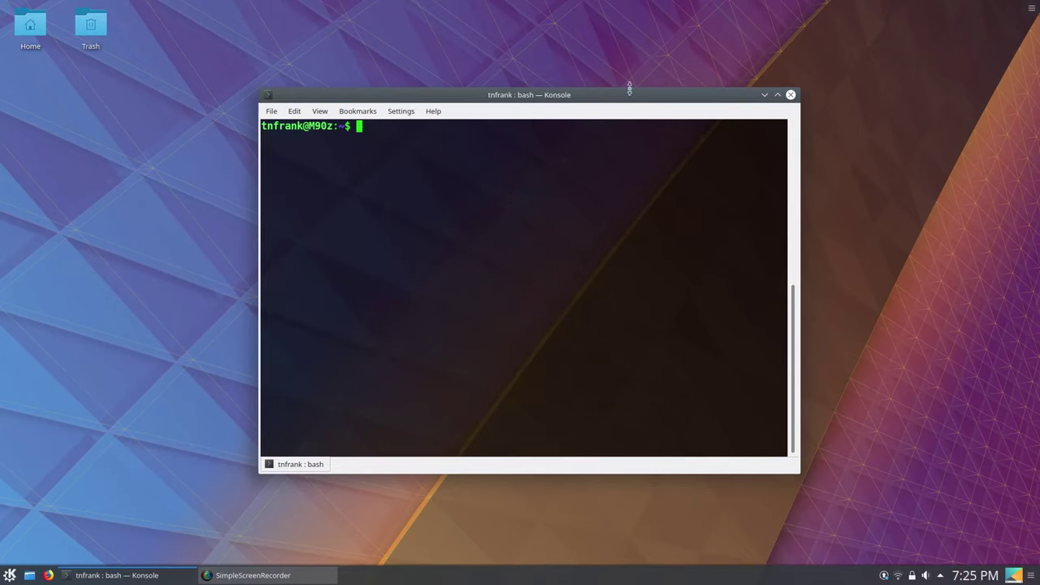
left_click(790, 94)
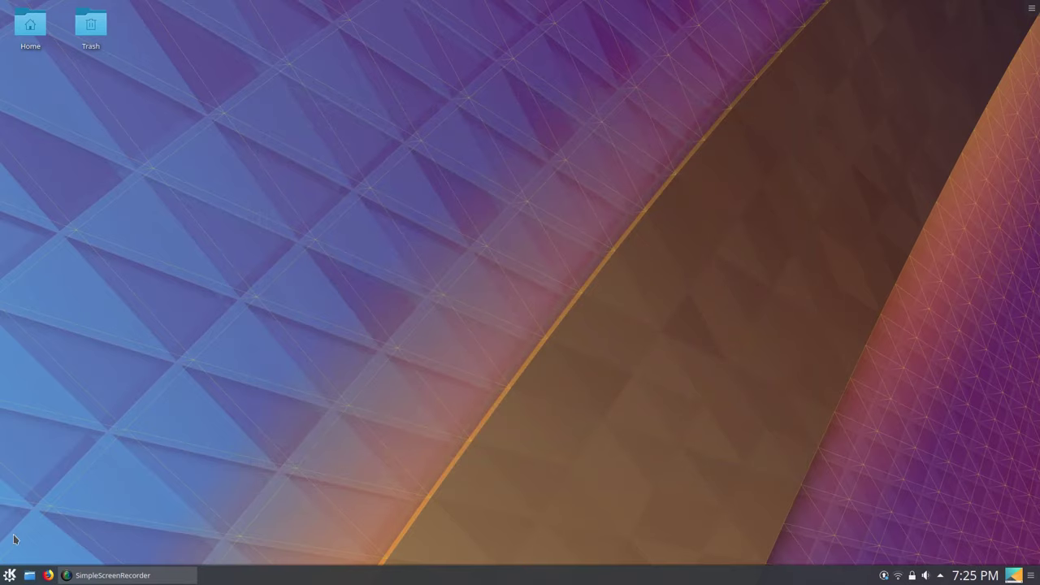
- Search the application dashboard for "ya", launch Yakuake and accept F12 as its open and retract shortcut
left_click(9, 575)
left_click(496, 261)
left_click(13, 575)
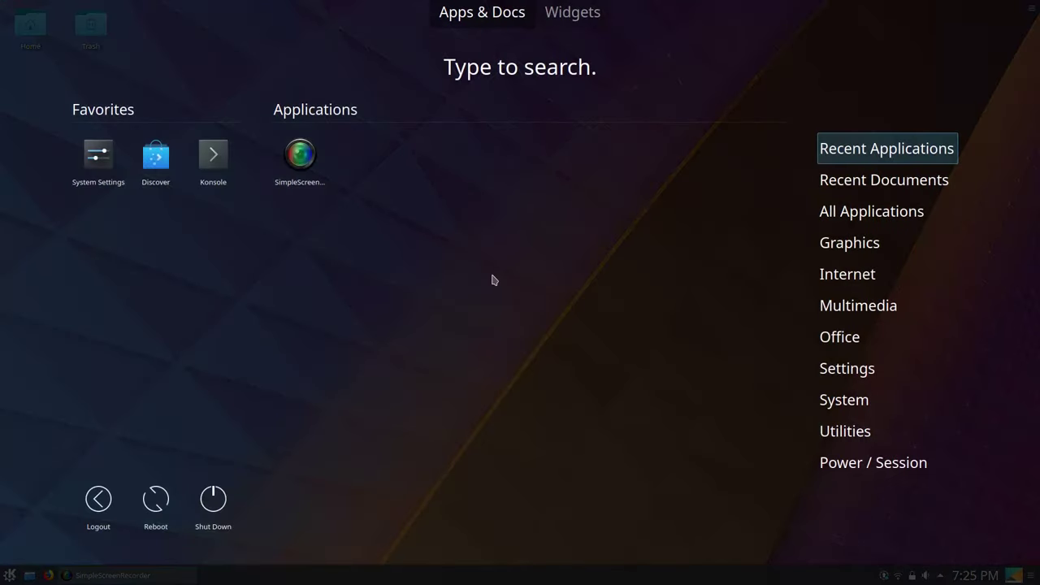
type("ya")
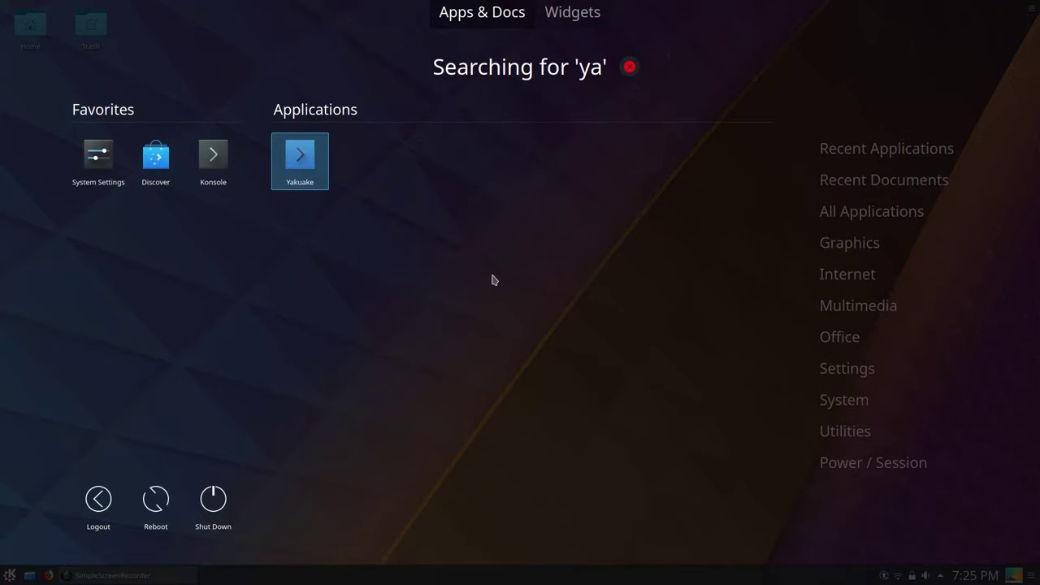
left_click(310, 165)
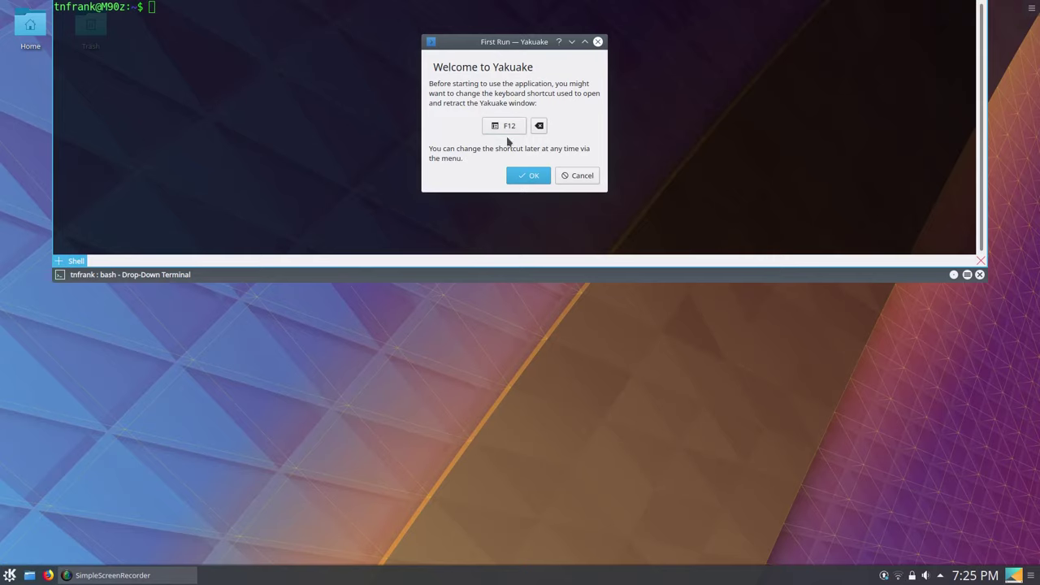
left_click(523, 173)
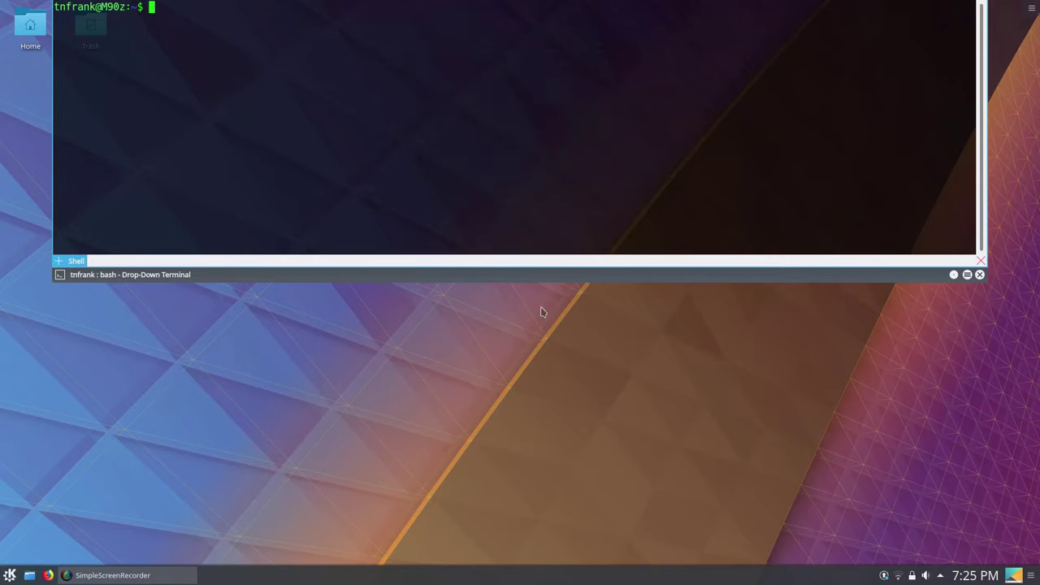
- Set the Yakuake window's width to 60% and its height to 70%
left_click(967, 274)
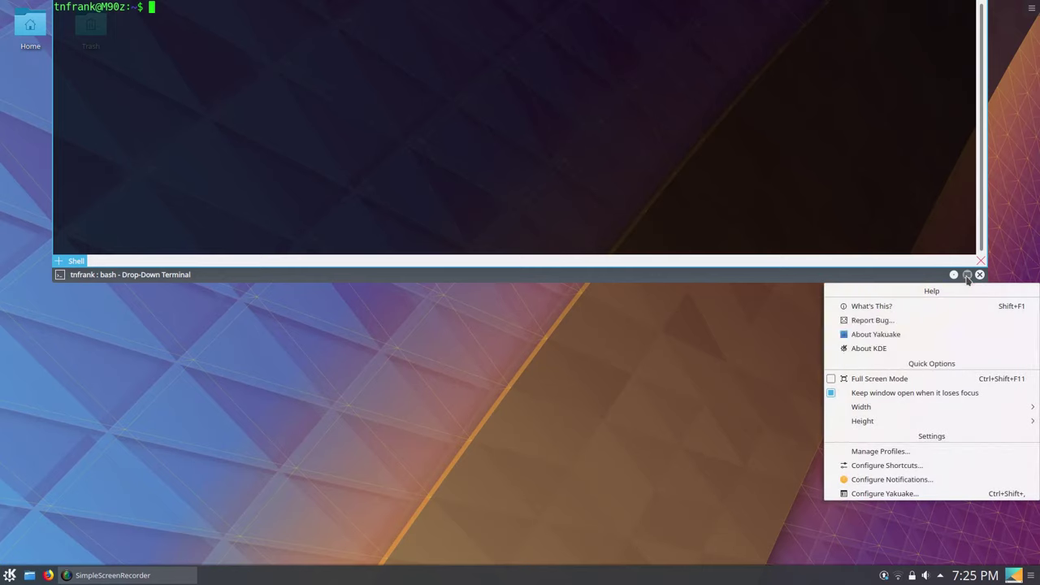
mouse_move(880, 406)
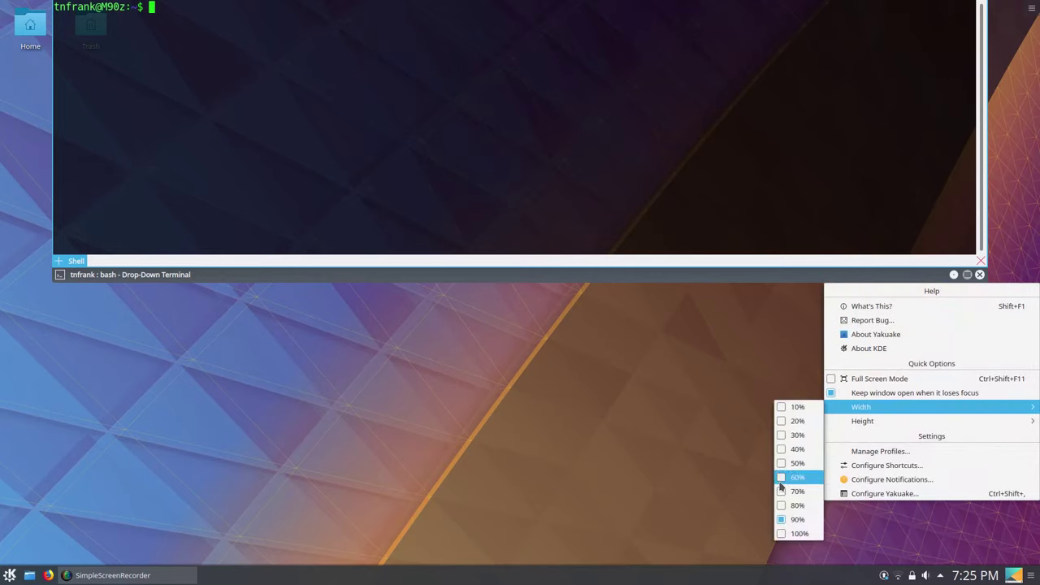
left_click(780, 478)
left_click(811, 275)
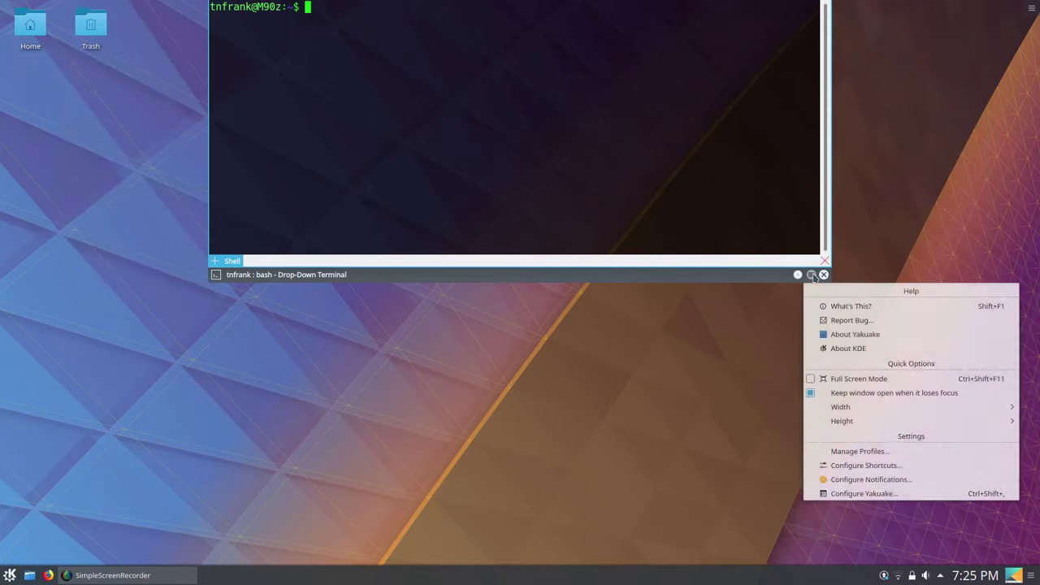
mouse_move(836, 420)
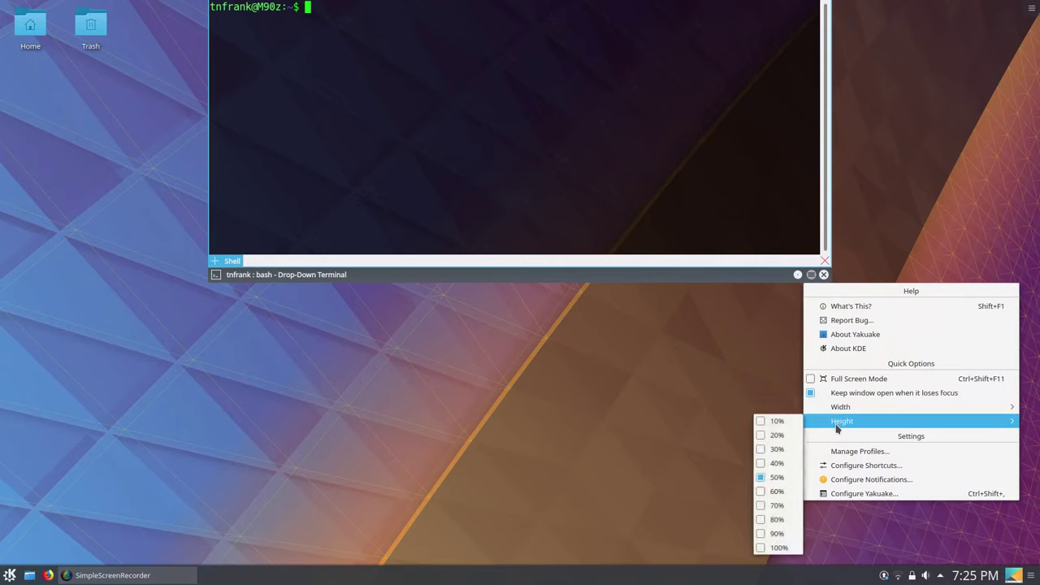
left_click(762, 508)
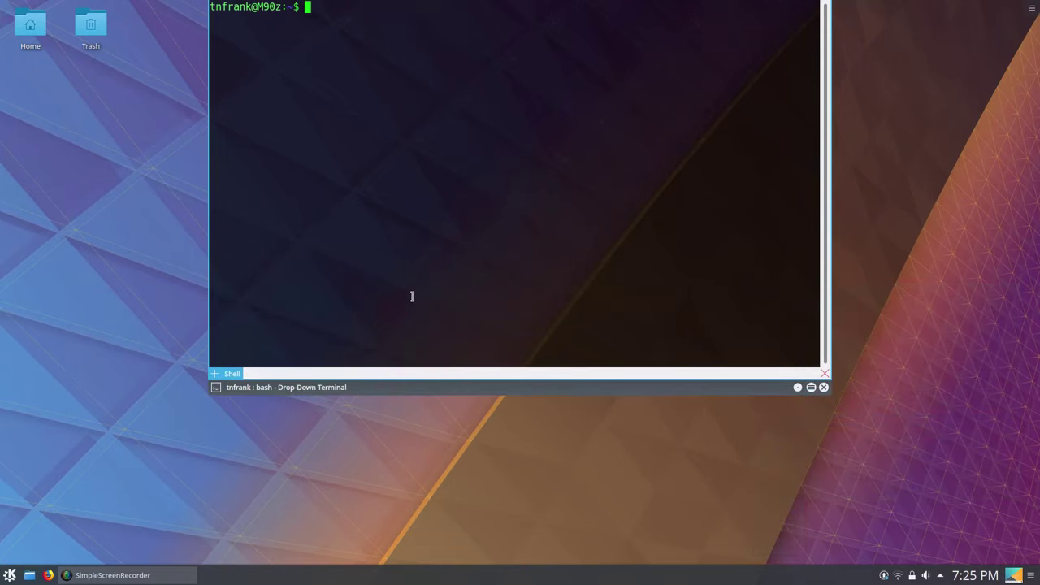
- Test retracting and reopening the drop-down terminal with its shortcut, leaving it open
key("F12")
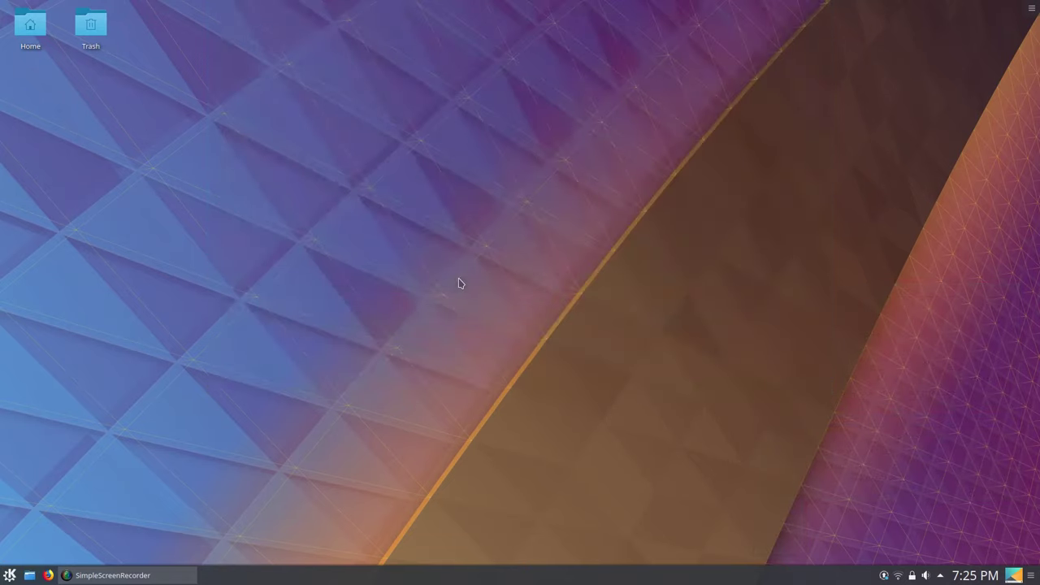
key("F12")
key("F12")
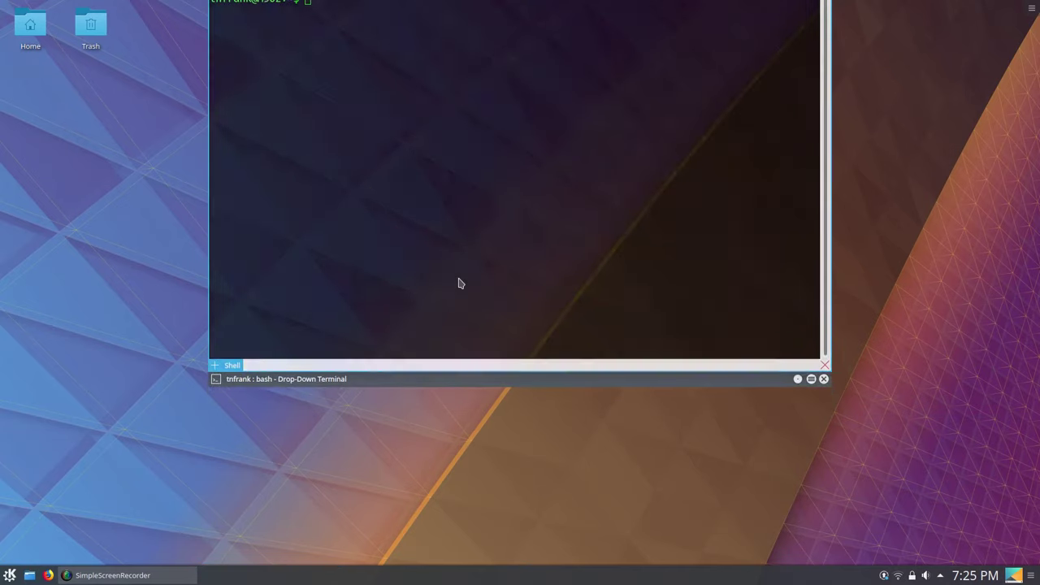
key("F12")
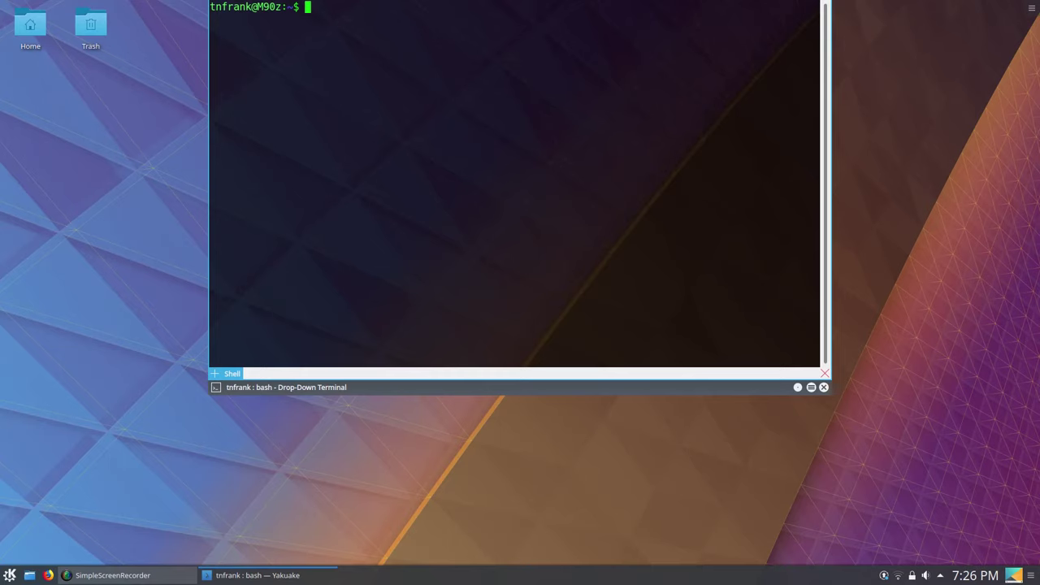
- Try to install ubuntu-restricted-extras with "sudo apt install ubuntu-restricted-extras", entering the account password and agreeing to continue
type("sudo apt install ubuntu")
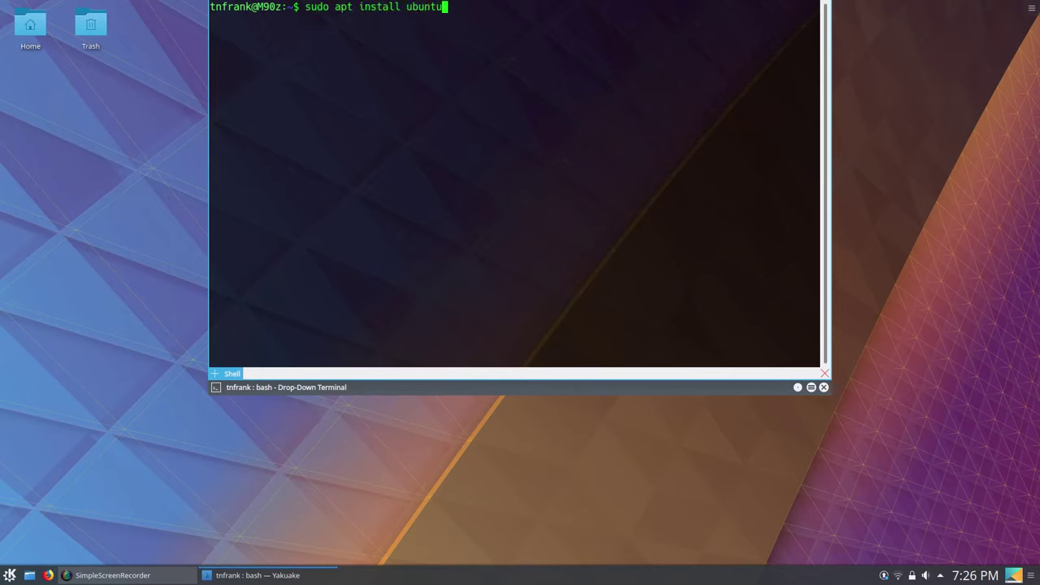
type("-restricted-extras")
key("Return")
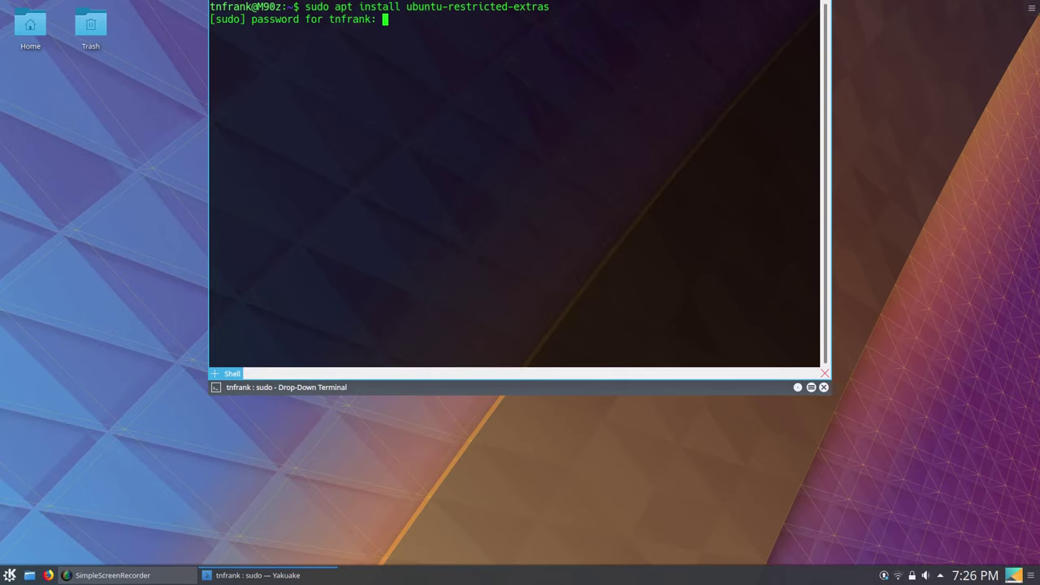
key("Return")
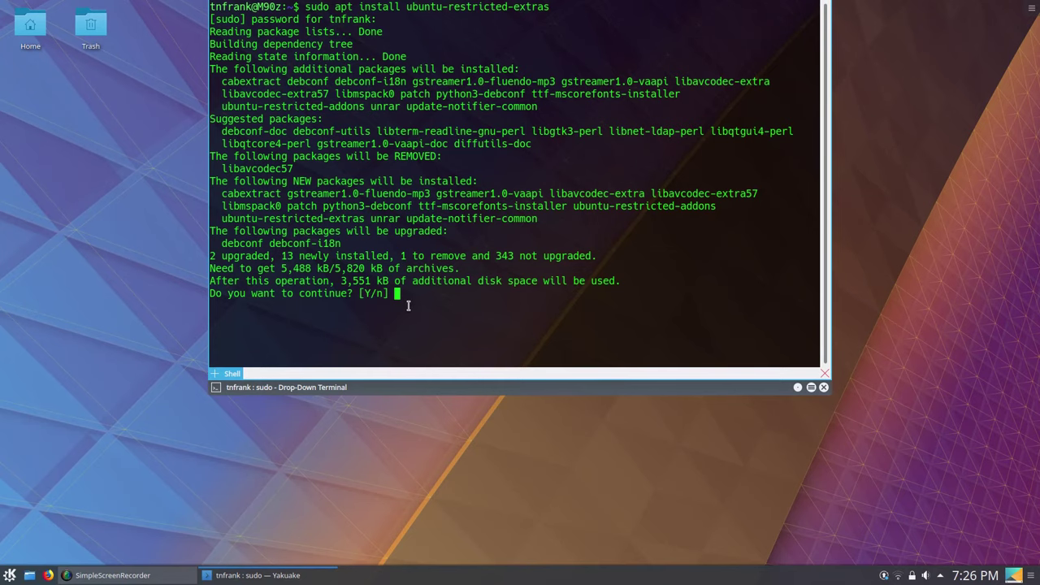
type("y")
key("Return")
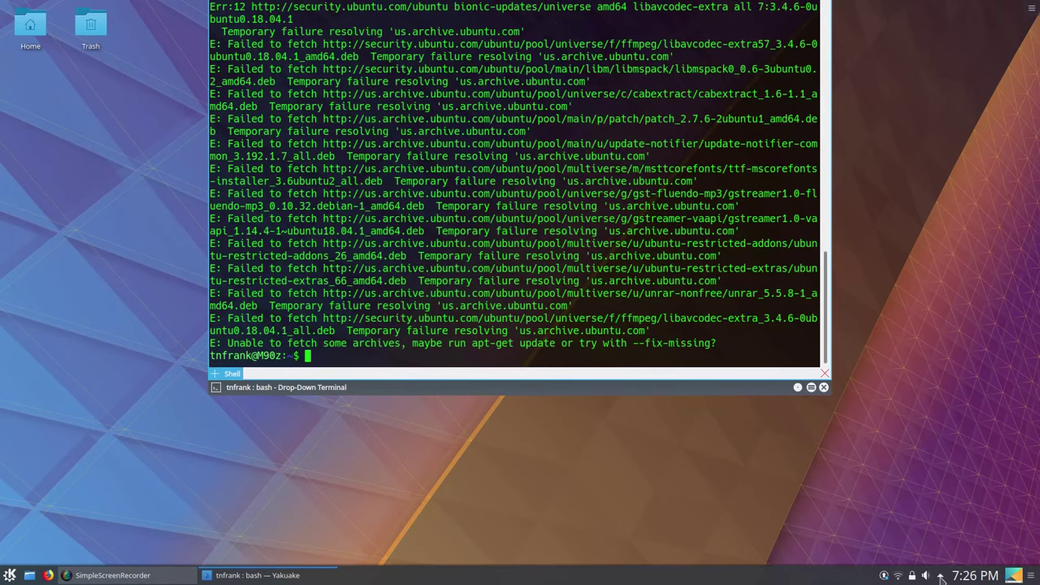
- Check the active Wi-Fi connection in the network list and test internet connectivity with "ping 8.8.8.8", stopping it after a few replies
left_click(899, 577)
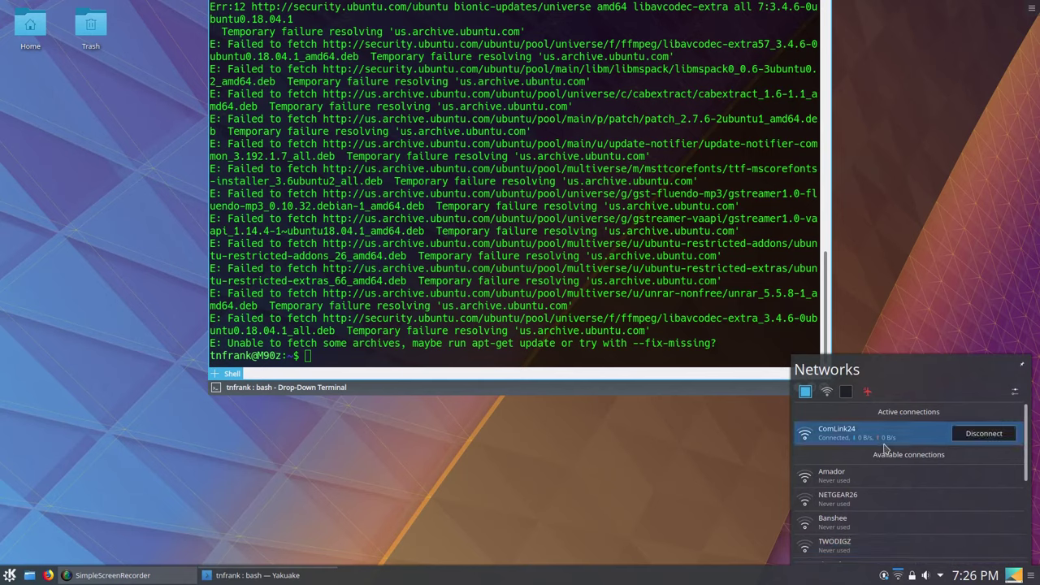
left_click(727, 459)
left_click(439, 361)
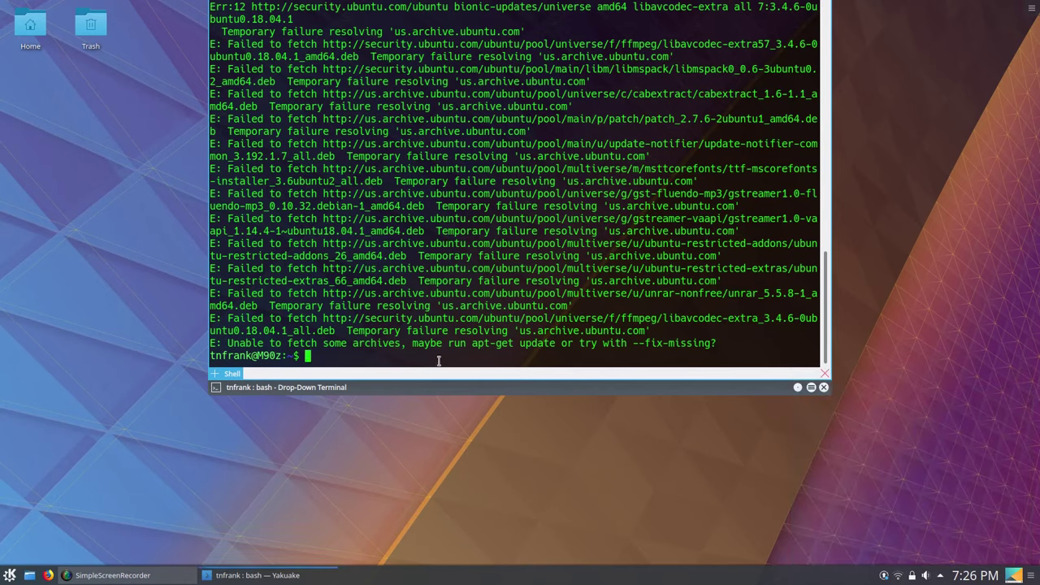
type("ping 8.8.8.8")
key("Return")
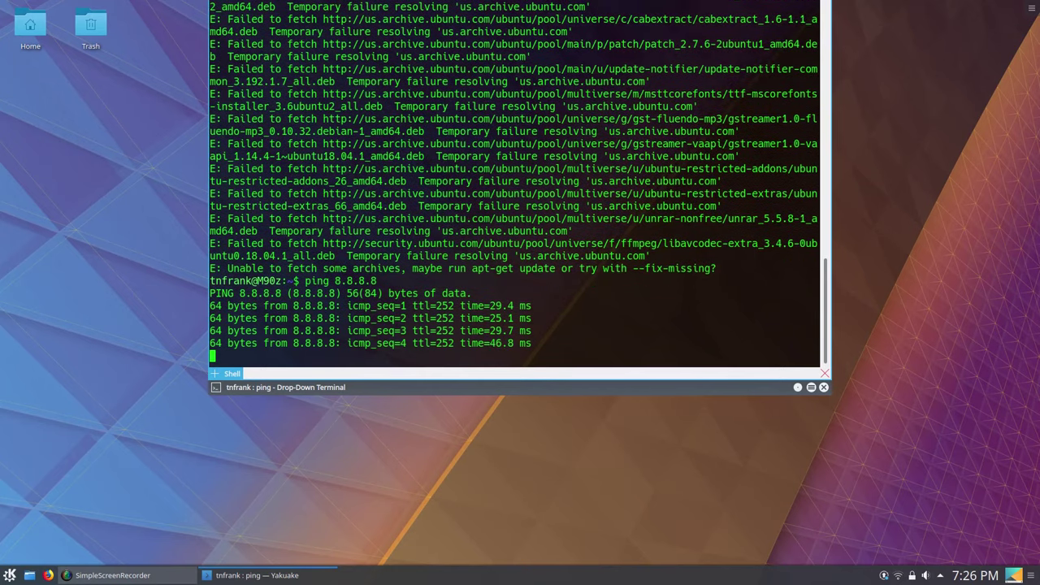
key("ctrl+c")
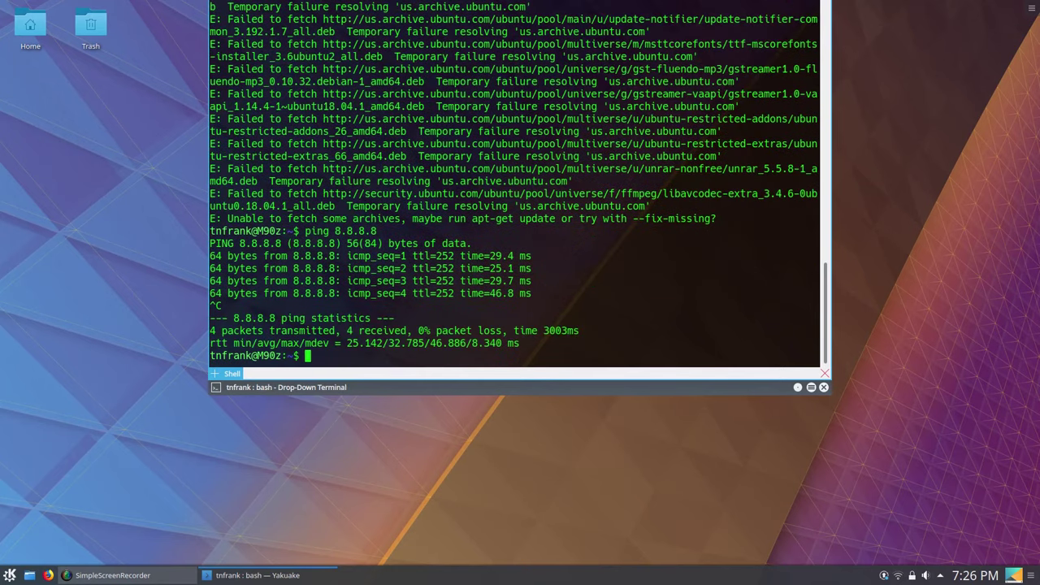
- Clear the terminal and refresh the package lists with "sudo apt update"
type("clear")
key("Return")
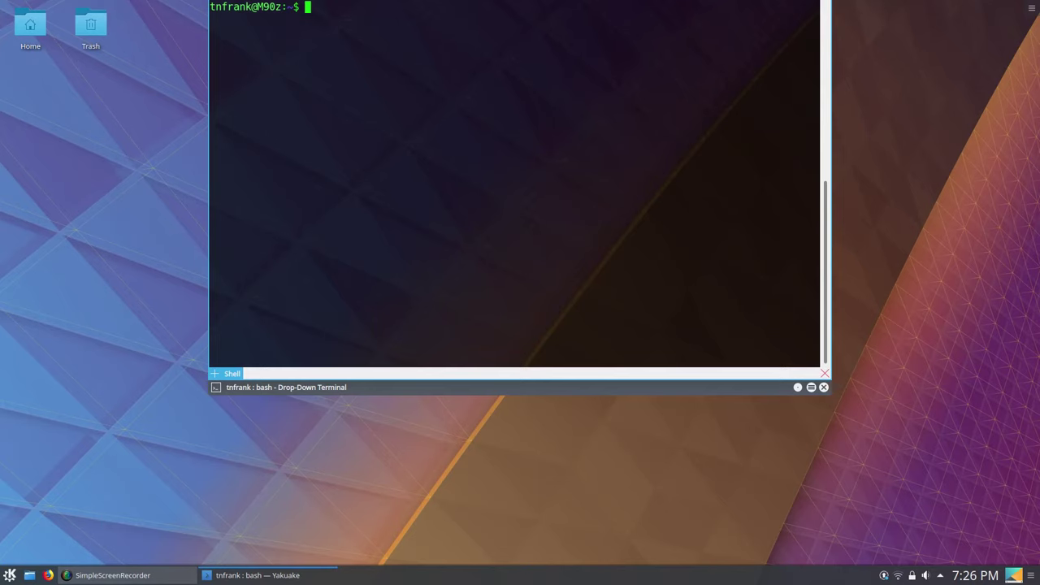
type("sudo apt update")
key("Return")
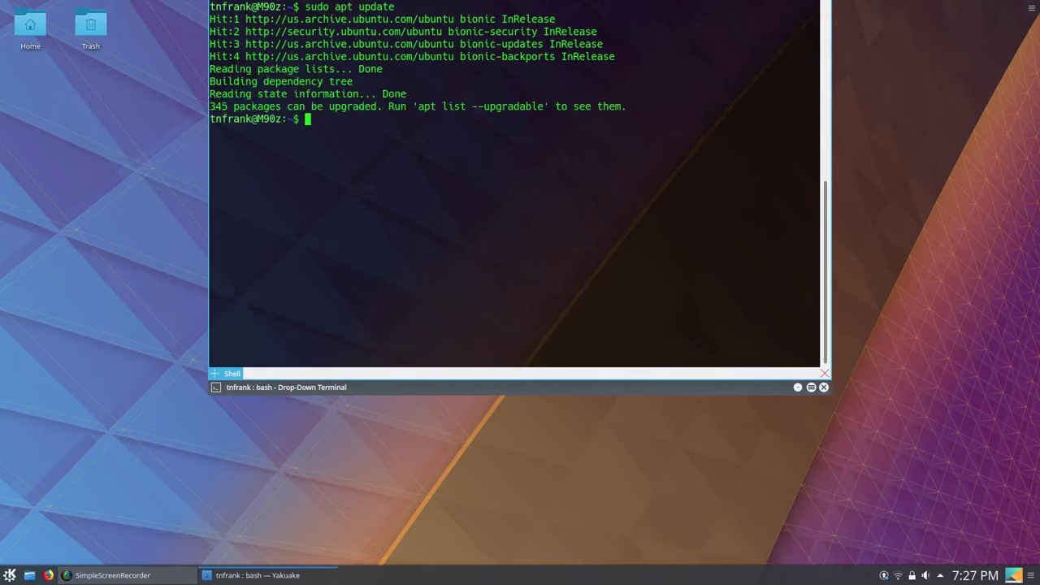
- Upgrade all installed packages with "sudo apt dist-upgrade", agreeing to continue
type("sudo apt dist-upgrade")
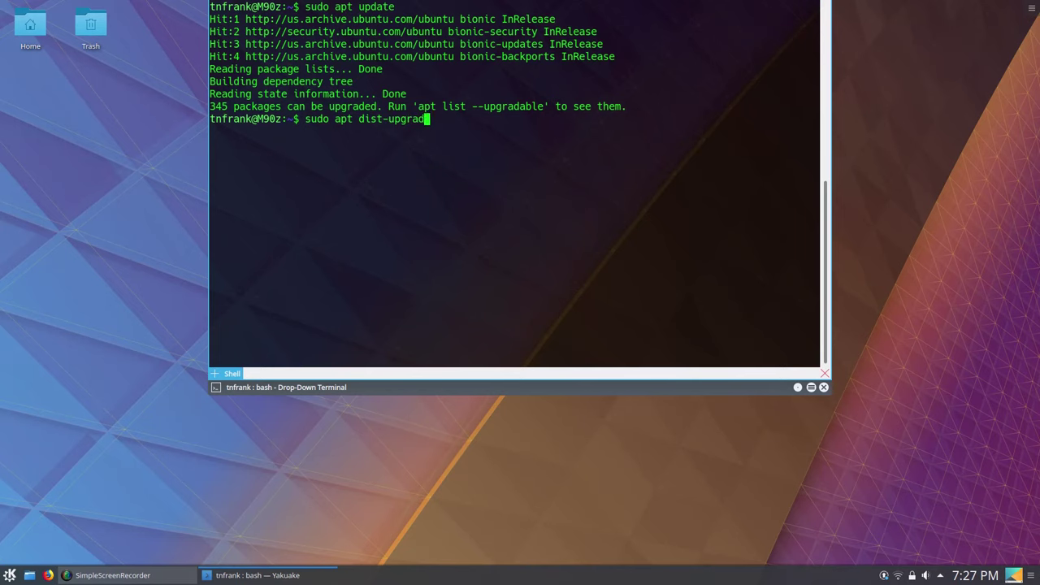
key("Return")
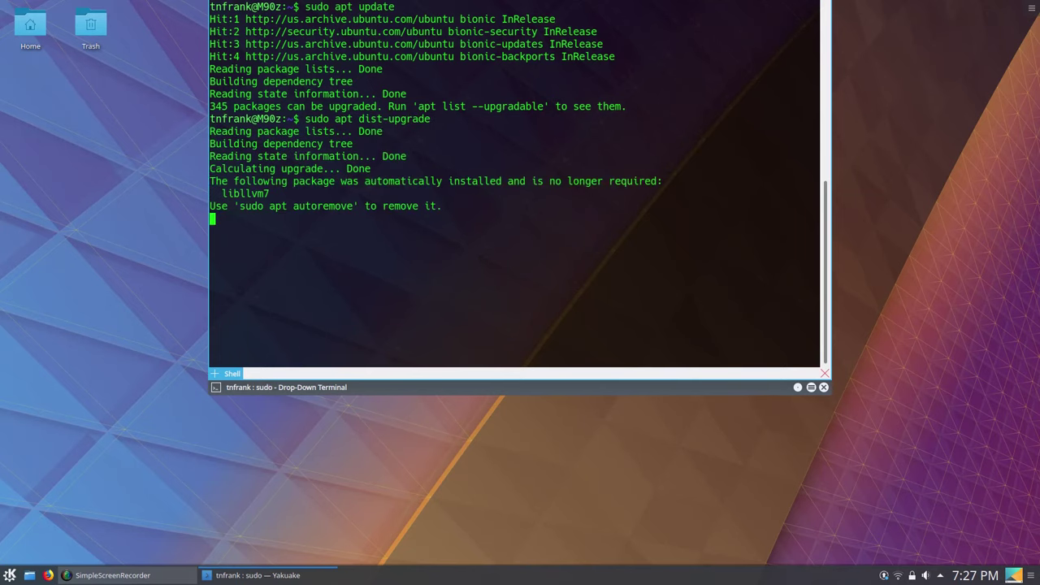
key("Return")
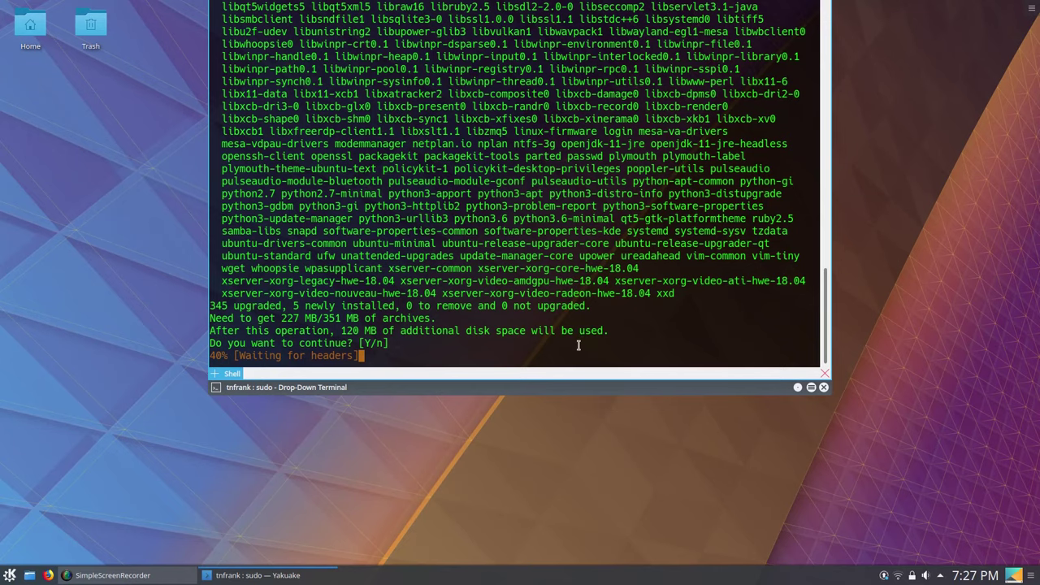
key("F12")
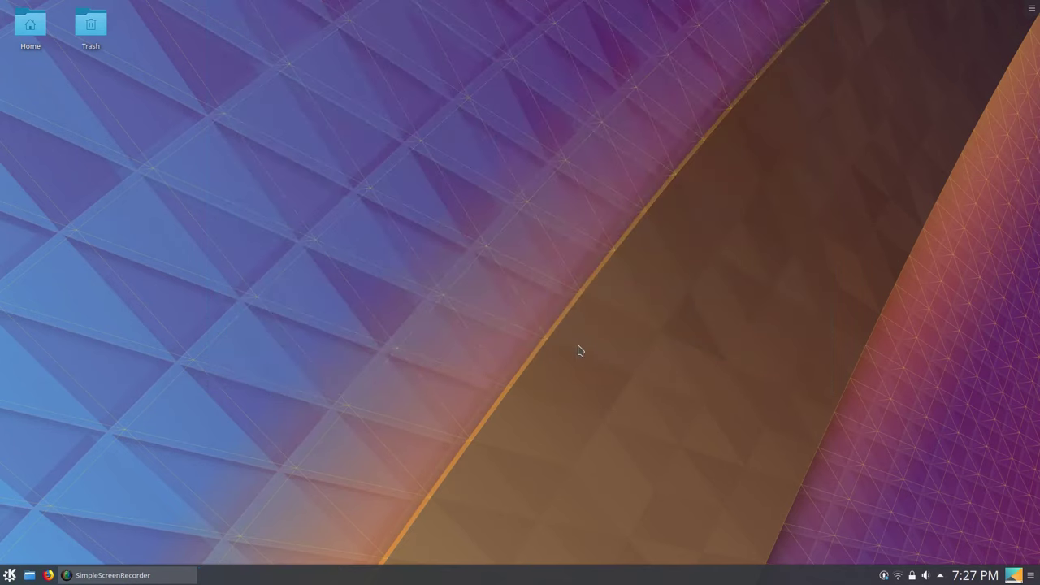
left_click(107, 575)
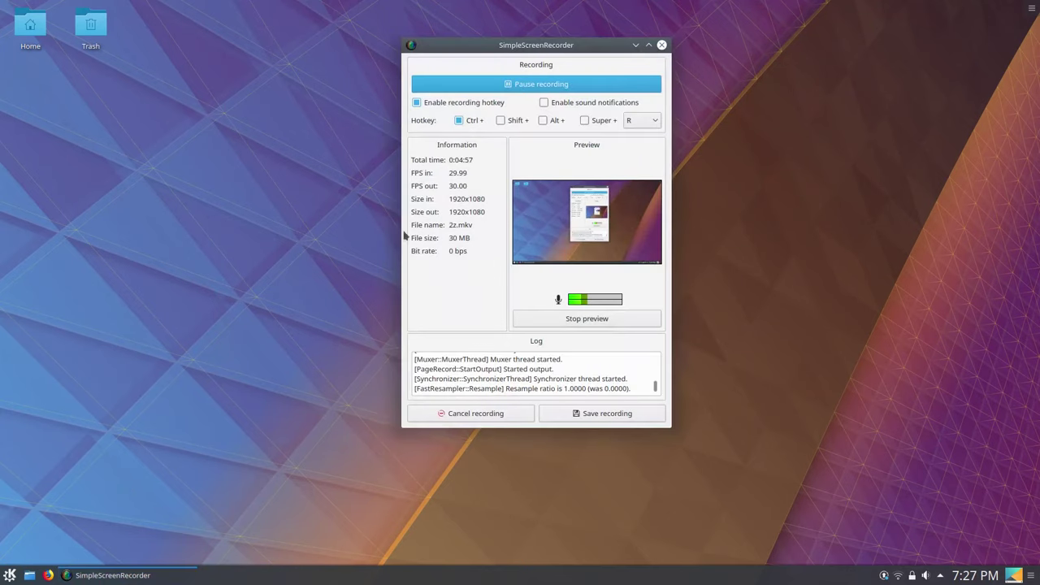
left_click(576, 86)
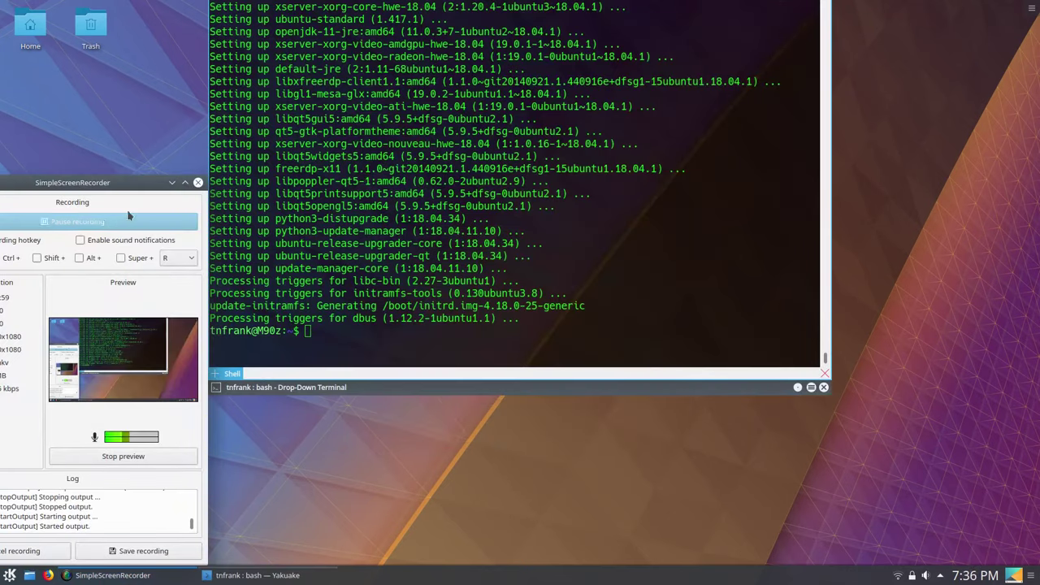
left_click(174, 182)
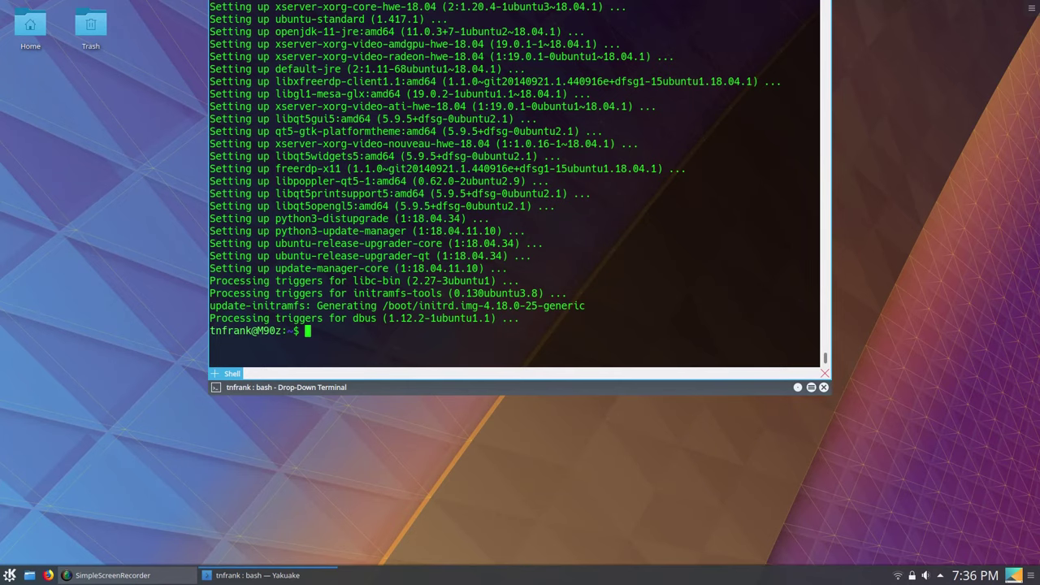
- Install the restricted multimedia package with "sudo apt install ubuntu-restricted-extras" and agree to continue
type("sudo apt install ubuntu-restricted-ext")
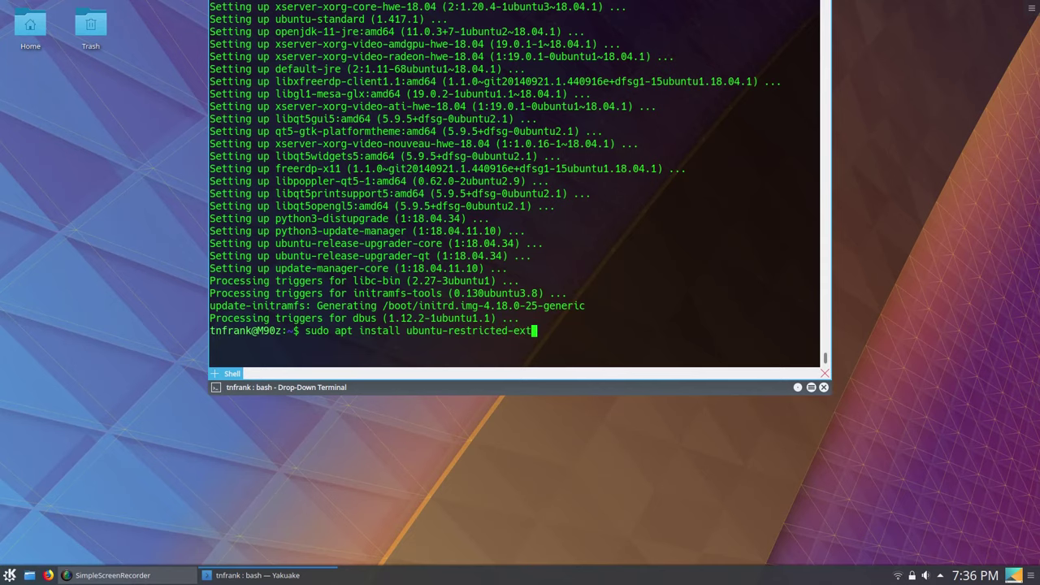
type("ras")
key("Return")
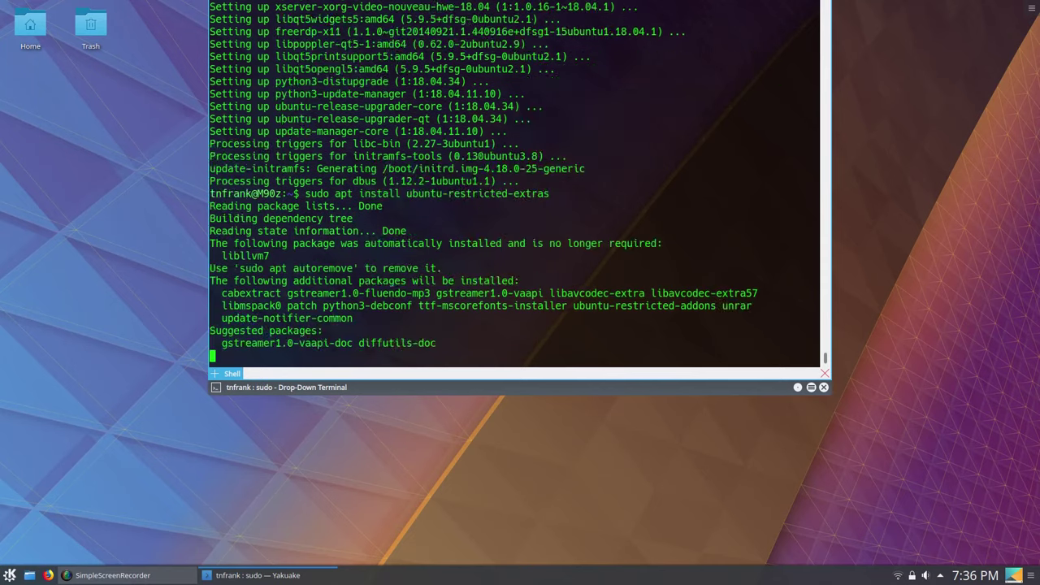
key("Return")
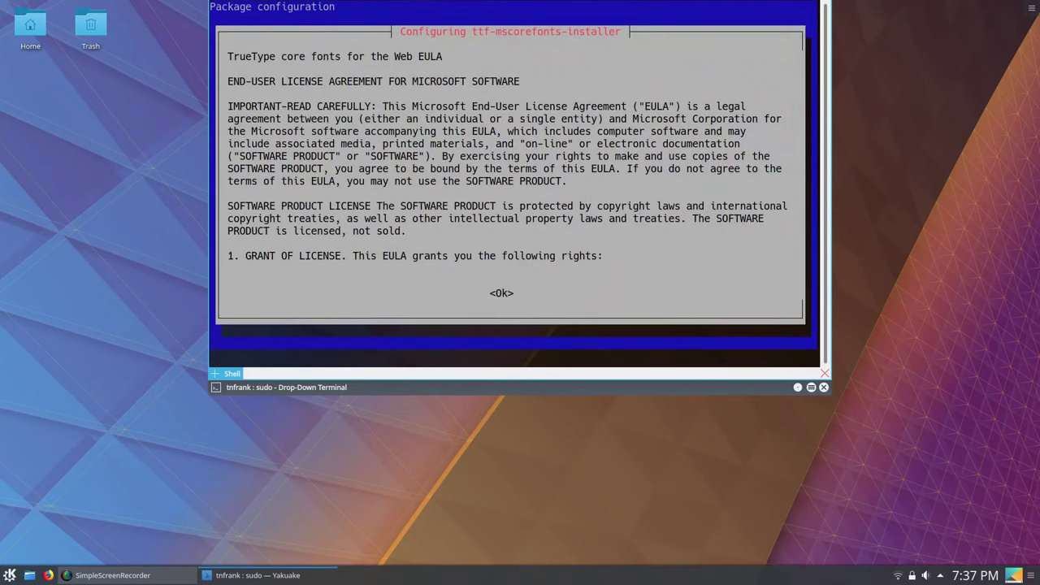
- Acknowledge the TrueType core fonts EULA and accept its license terms with Yes
key("Tab")
key("Return")
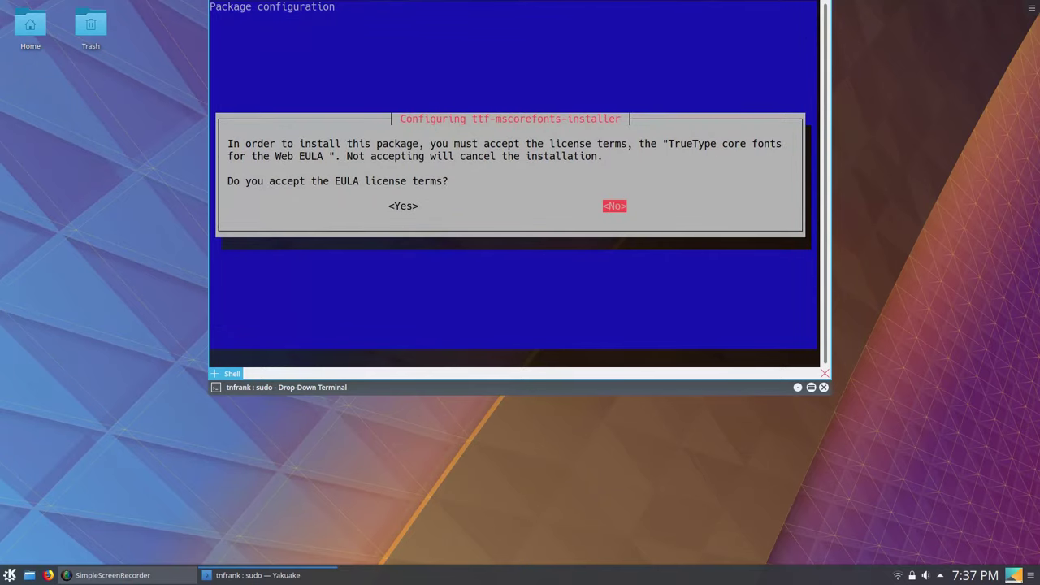
key("Left")
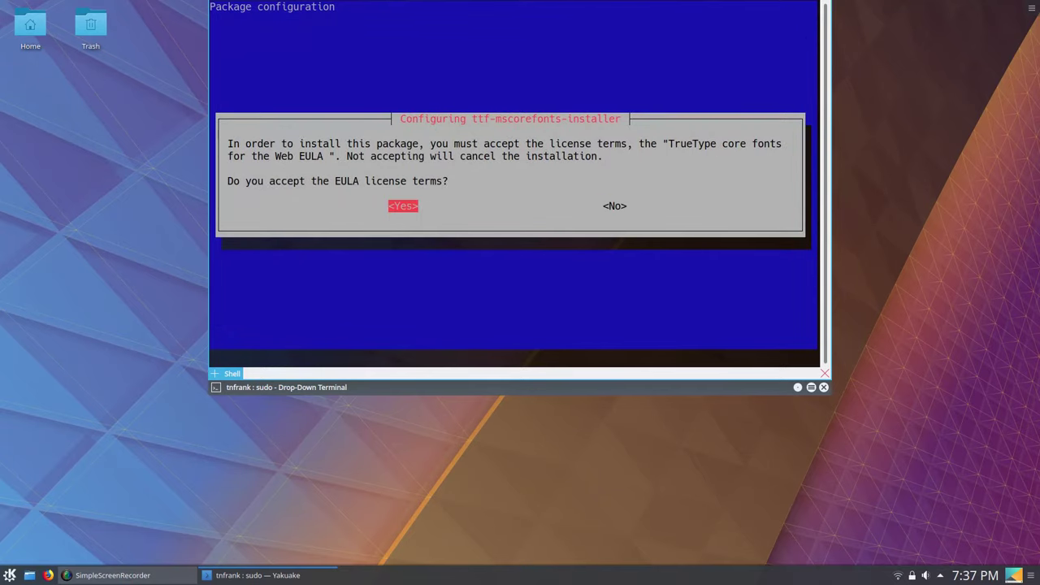
key("Return")
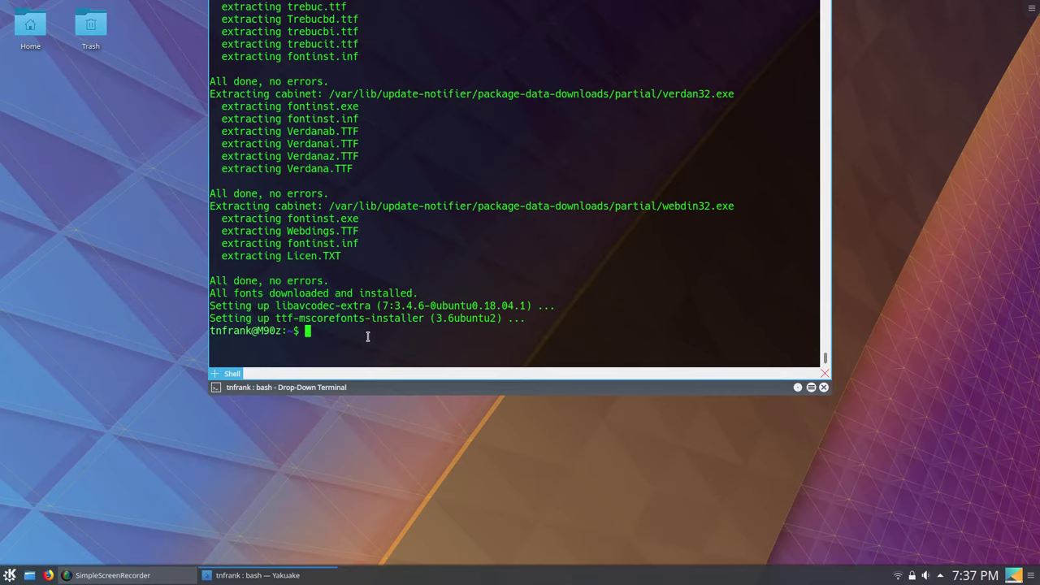
- Clear the terminal and install hardinfo with "sudo apt install hardinfo", agreeing to continue
type("clear")
key("Return")
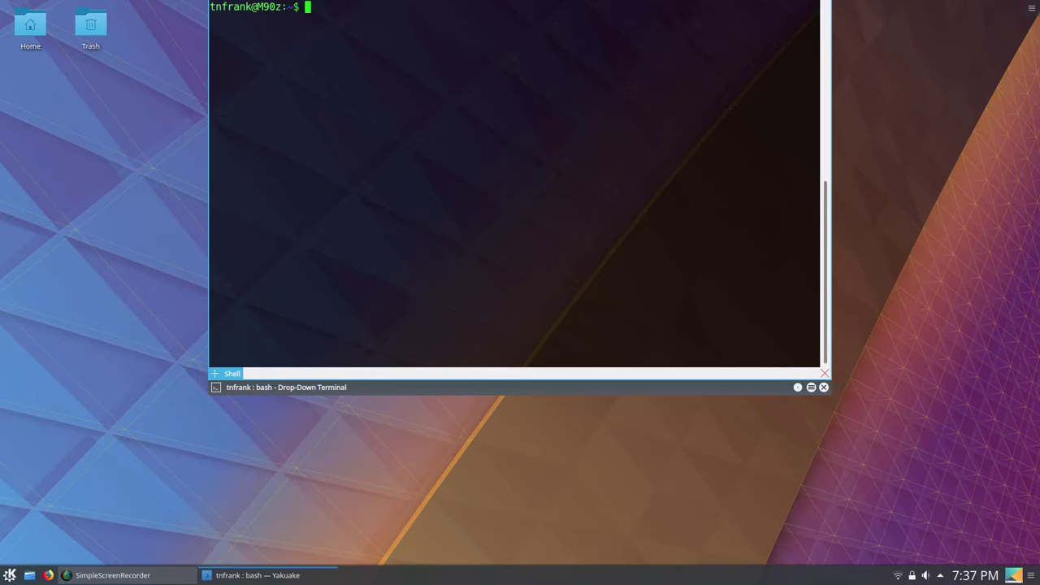
type("sudo apt install h")
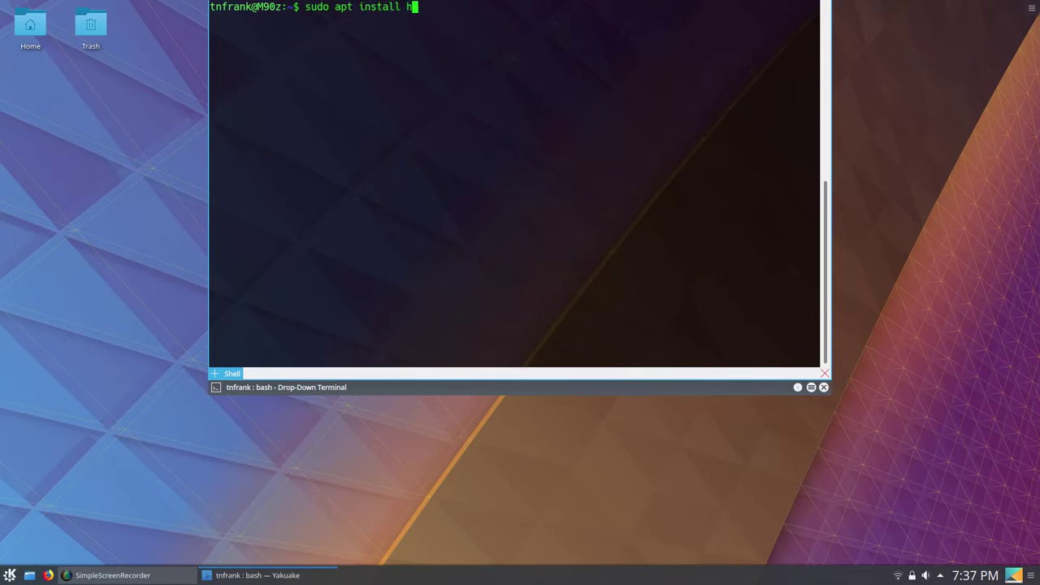
type("ardinfo")
key("Return")
key("Return")
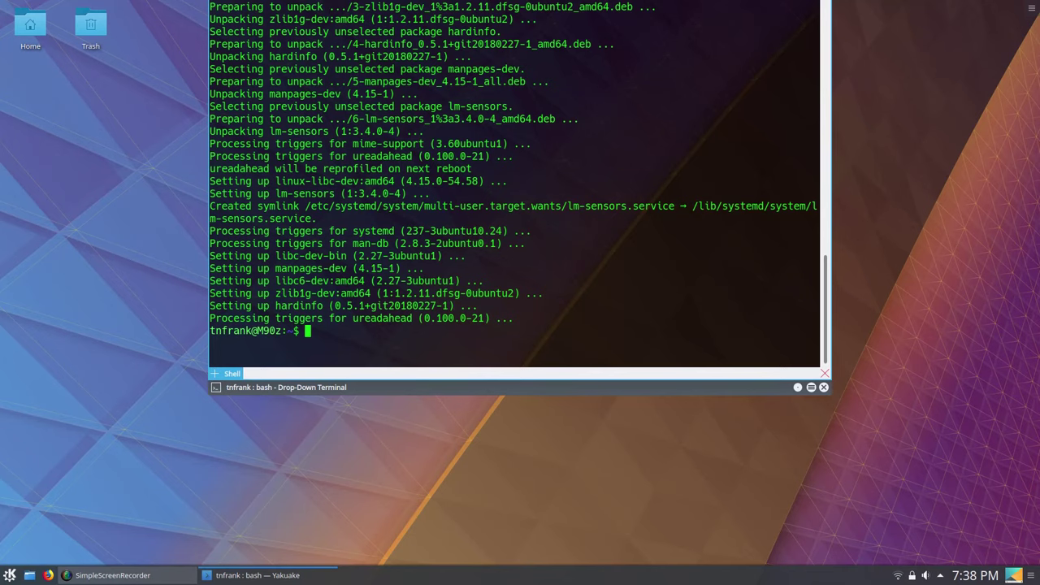
- Install the Clementine music player with "sudo apt install clementine", agreeing to continue
type("sudo")
type("apt install clement")
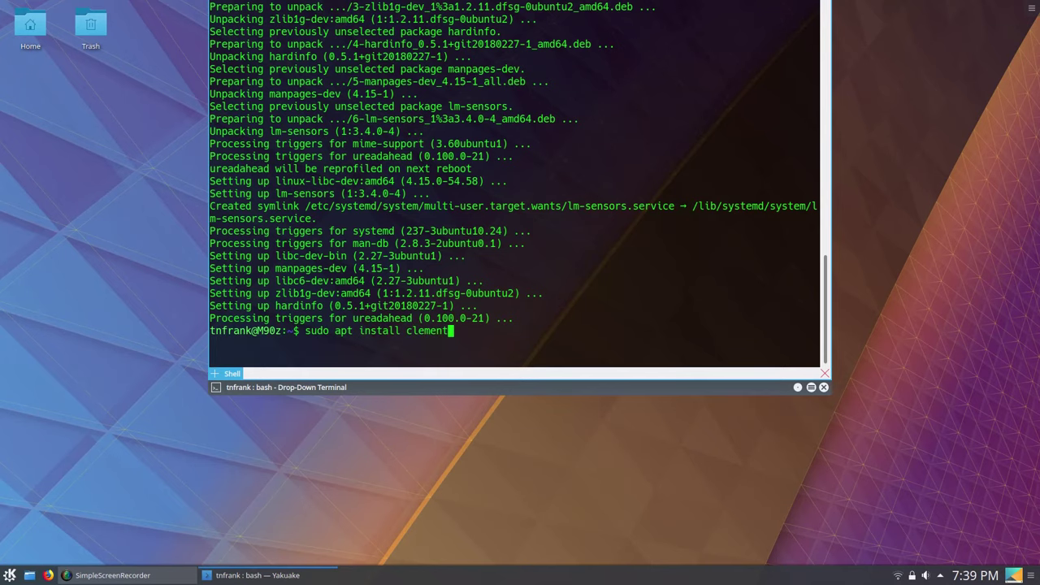
type("ine")
key("Return")
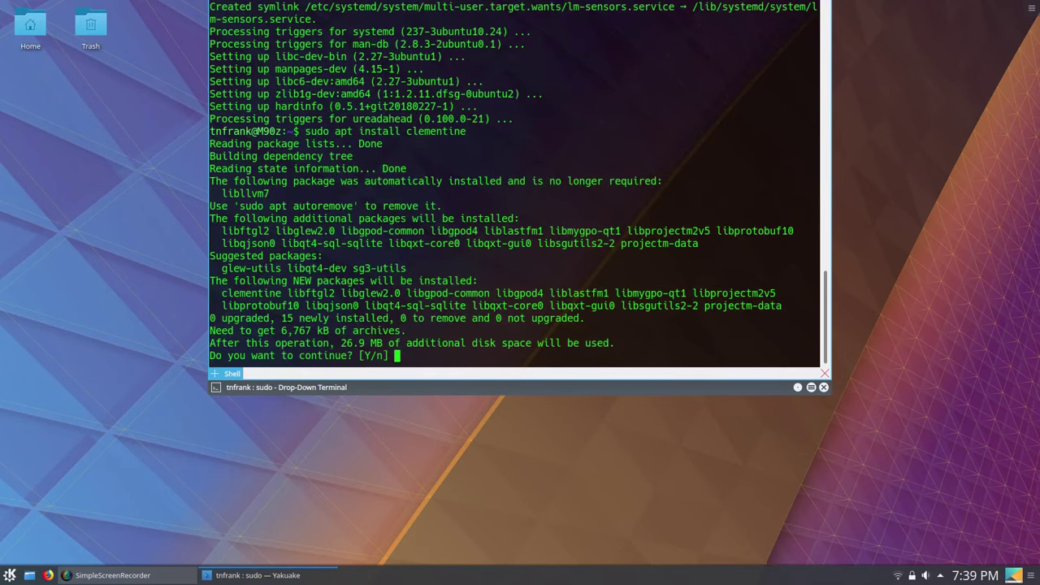
key("Return")
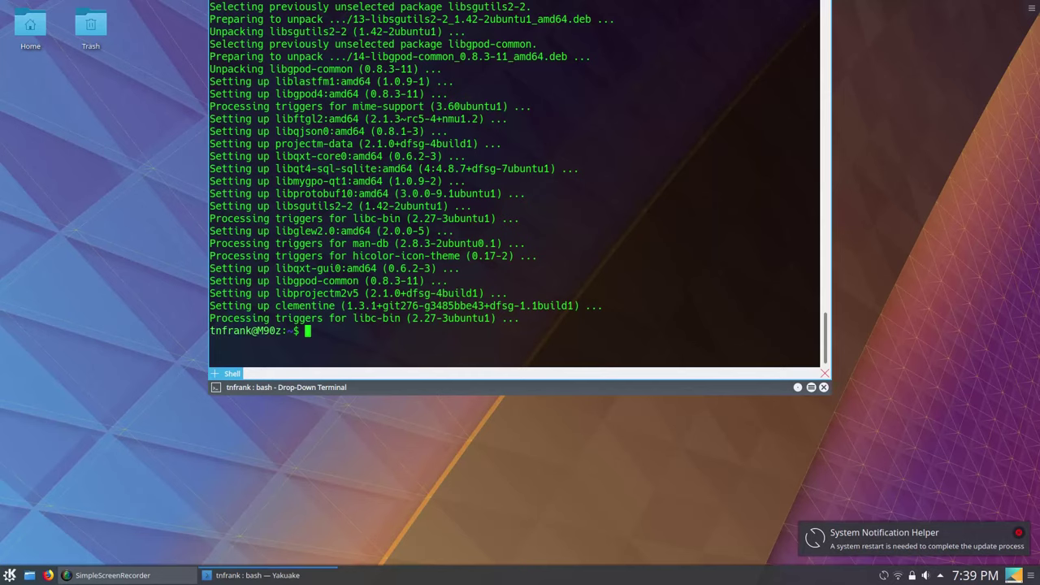
- Install the htop process viewer with "sudo apt install htop"
type("sudo apt i")
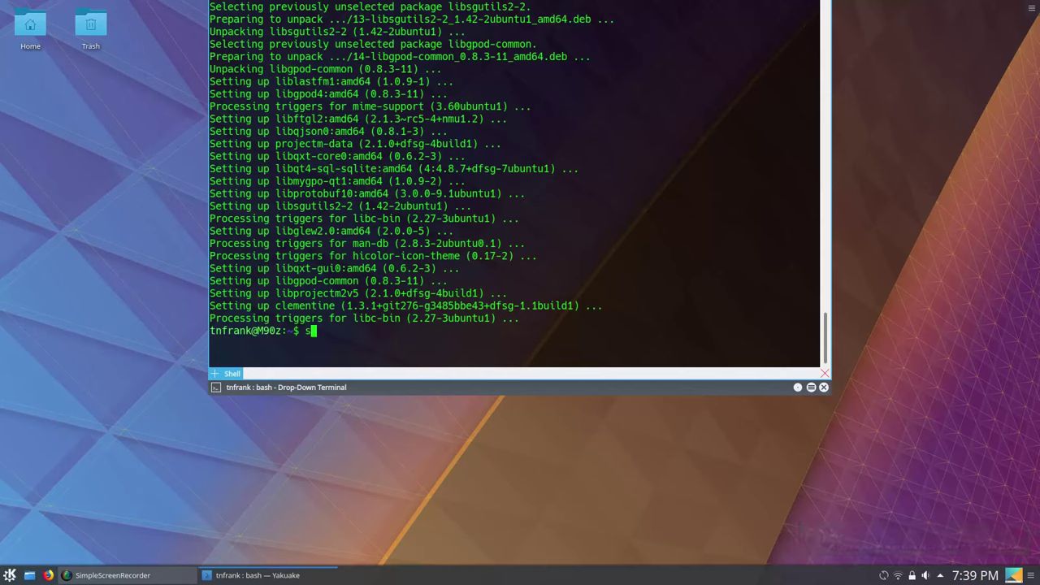
type("nstall h")
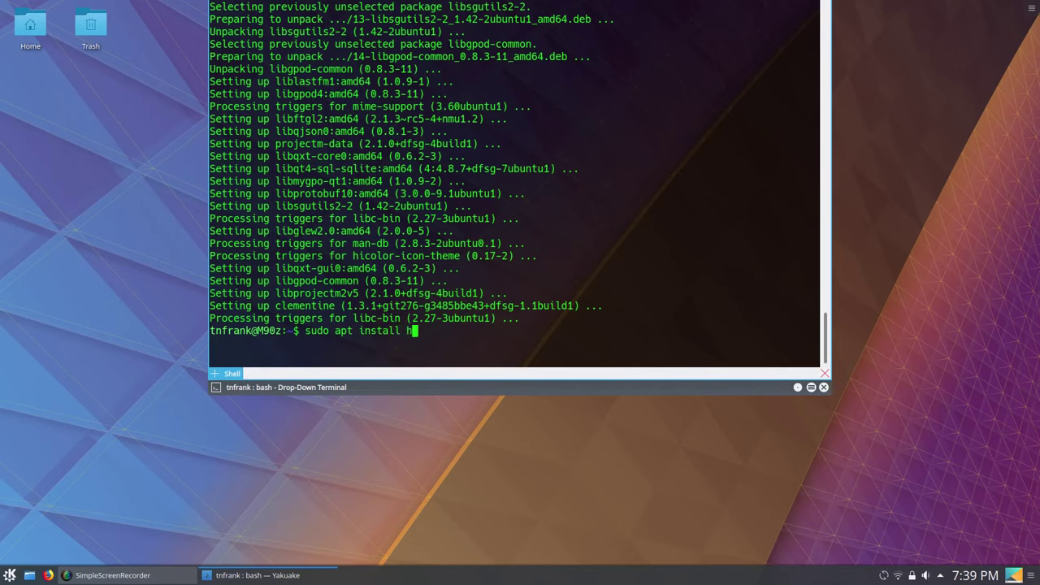
type("top")
key("Return")
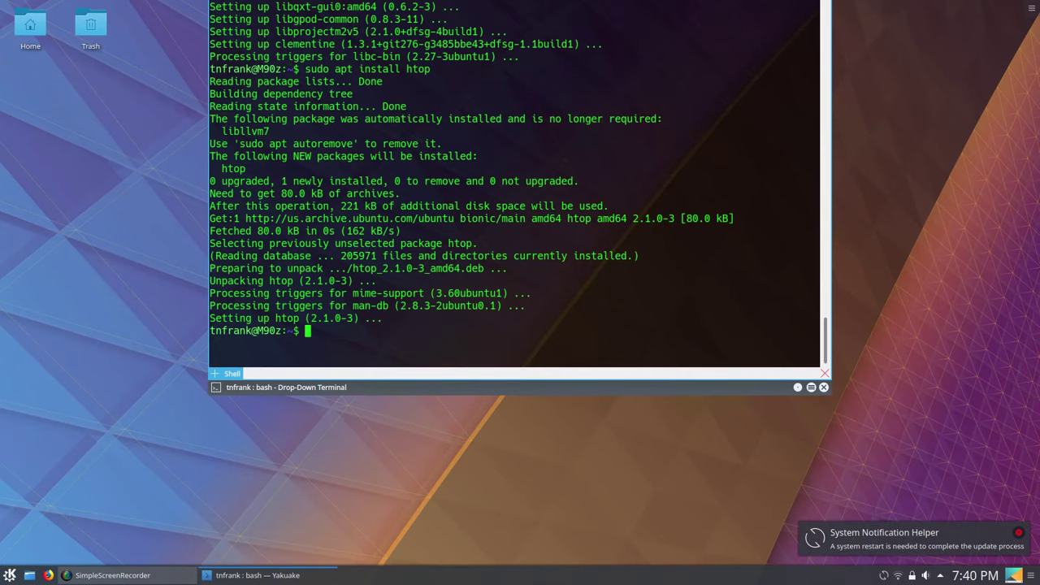
- Install Audacity with "sudo apt install audacity" and Kdenlive with "sudo apt install kdenlive"
type("sudo apt install audacity")
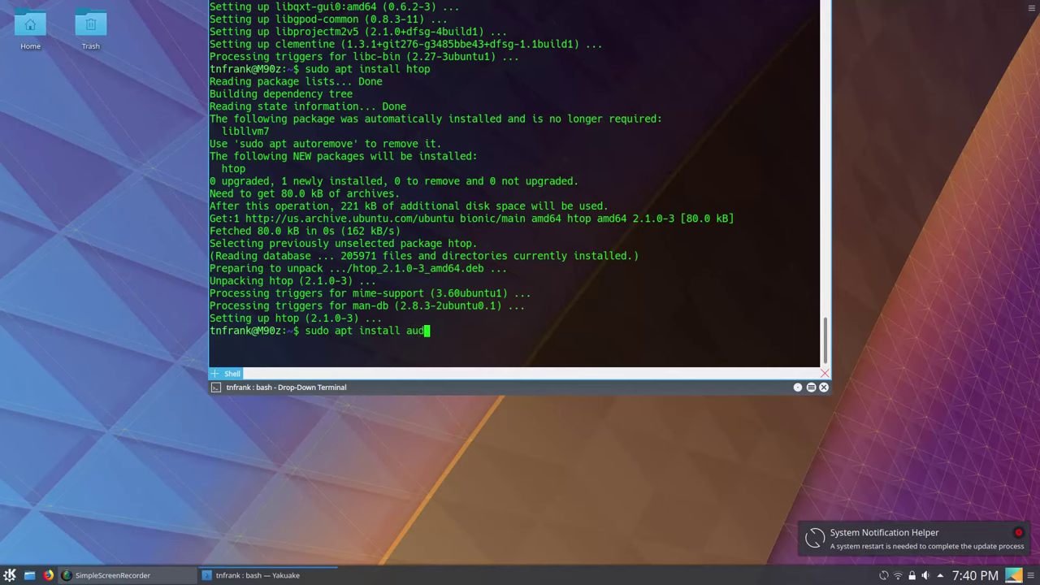
key("Return")
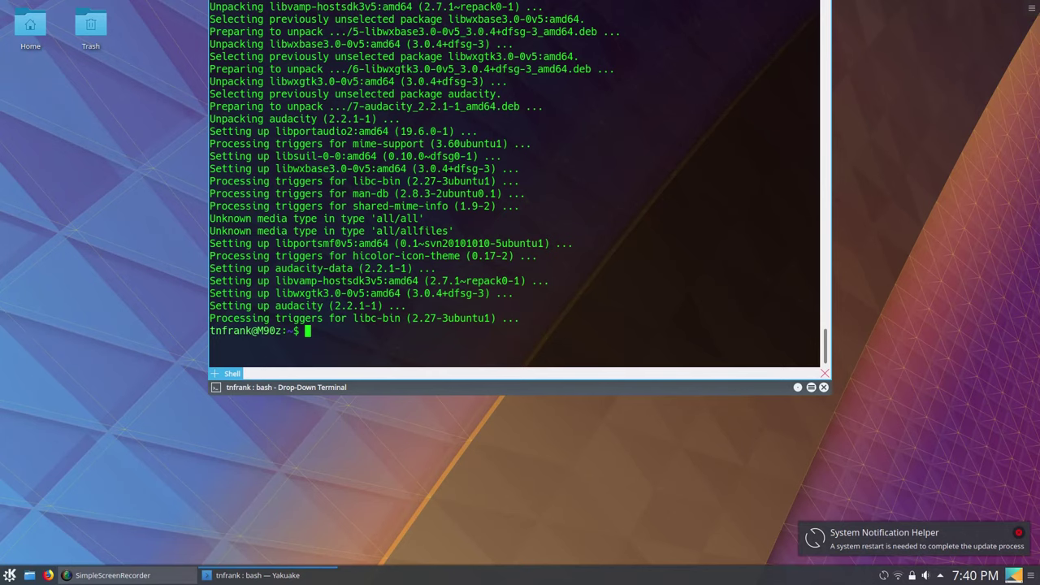
type("sudo apt install kdenlive")
key("Return")
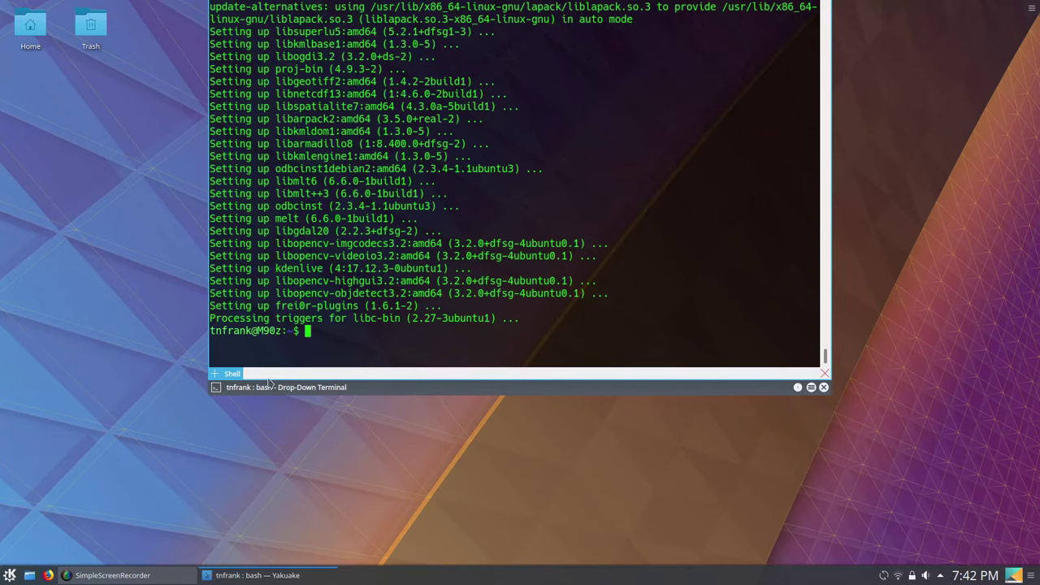
left_click(112, 575)
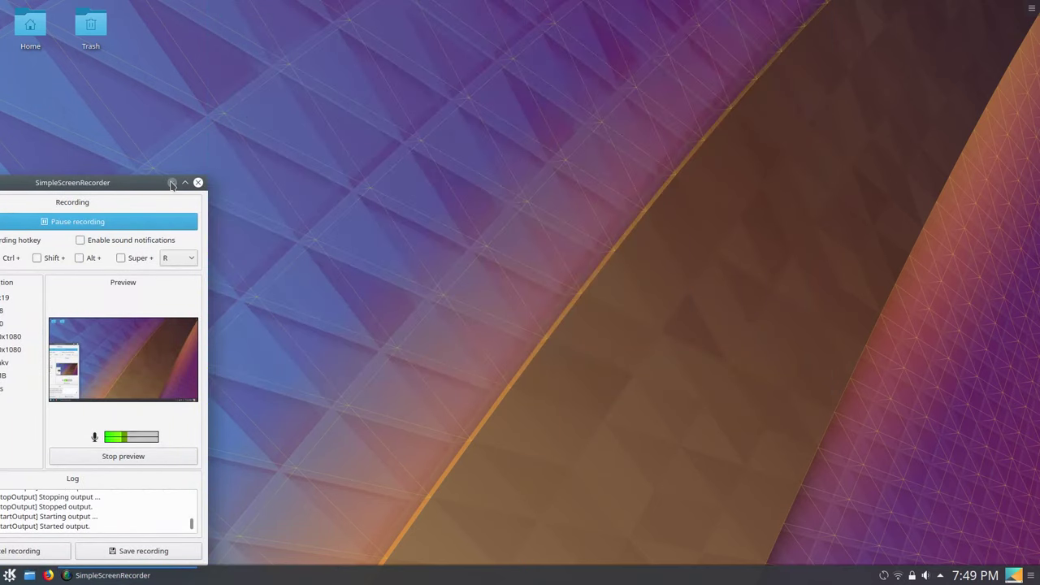
left_click(172, 183)
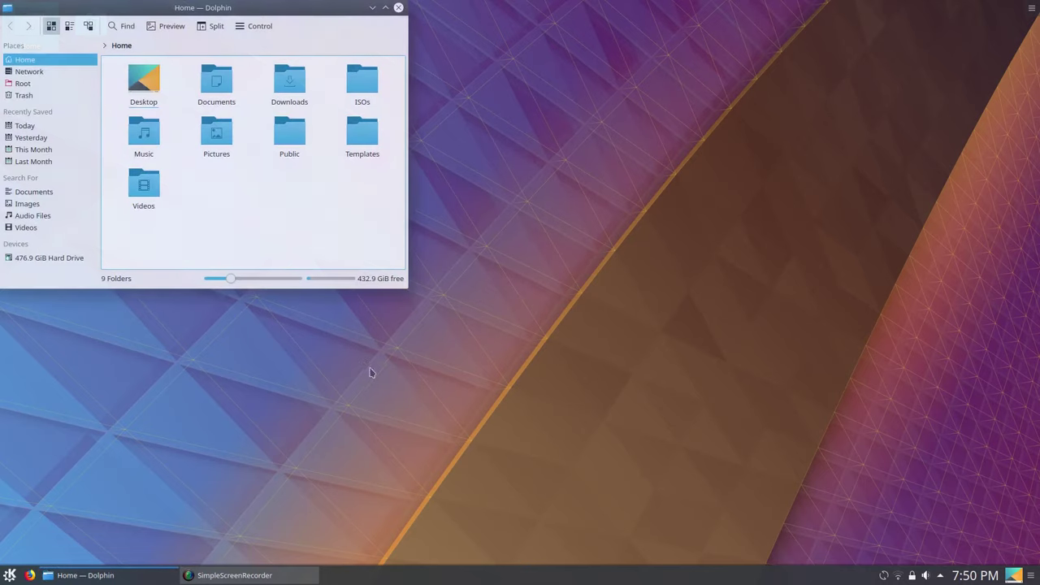
- Move the Dolphin Home window away from the desktop's corner and enlarge it in both width and height
left_click_drag(332, 11, 554, 95)
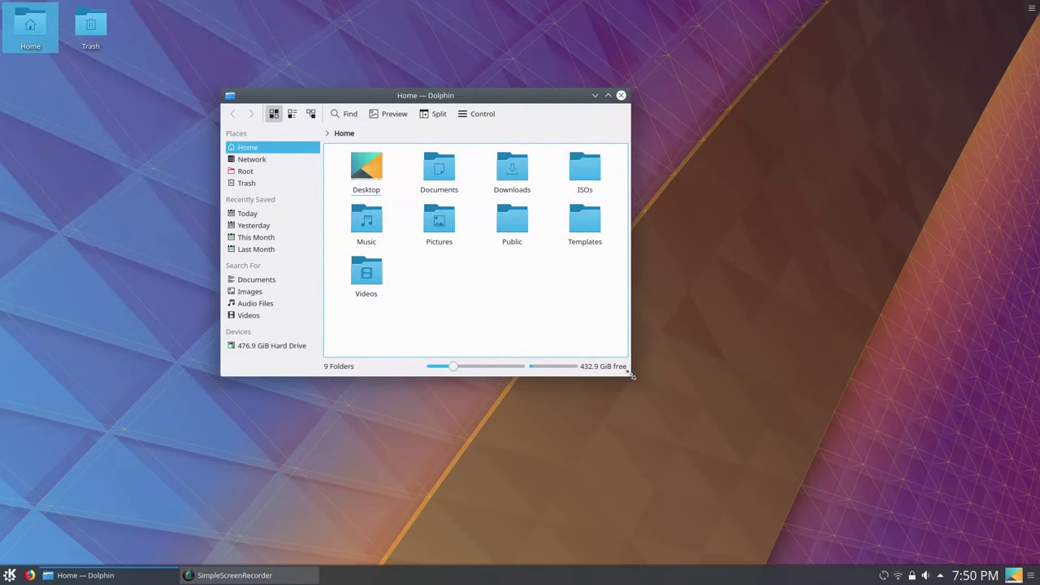
left_click_drag(632, 375, 671, 467)
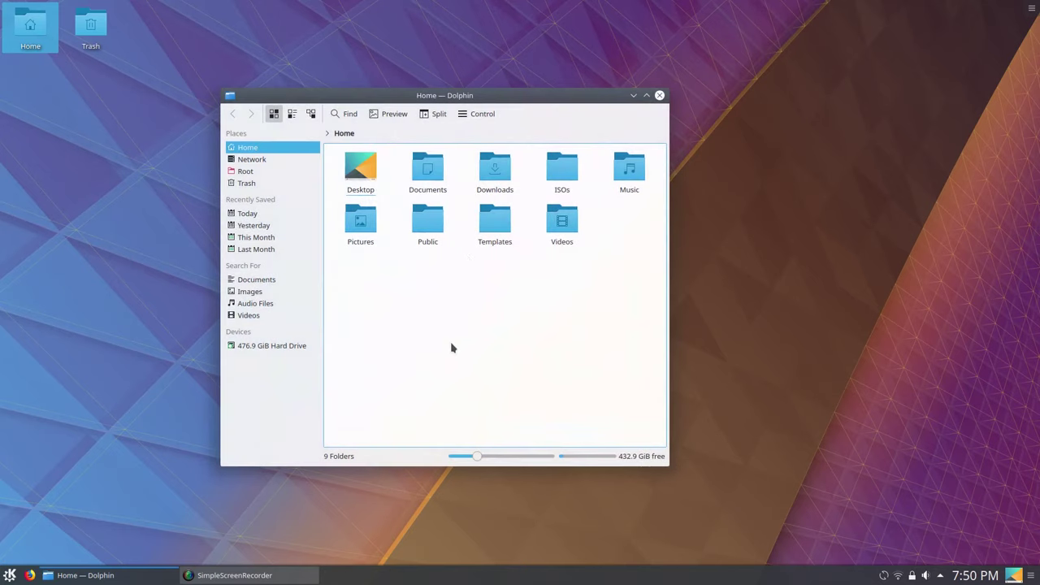
- Enable the Delete service for the context menu in Dolphin's preferences and apply the change
left_click(480, 115)
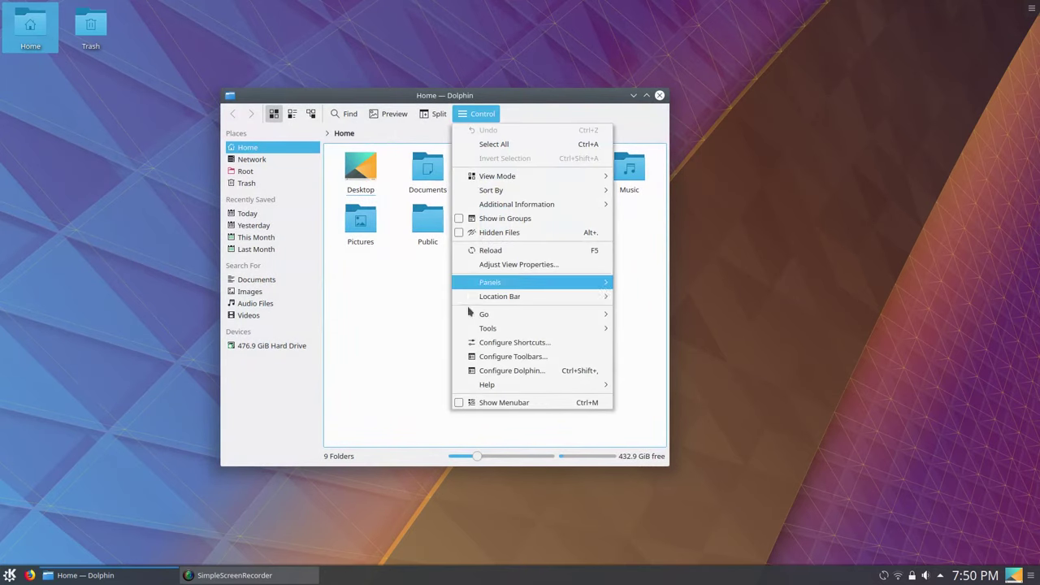
left_click(484, 370)
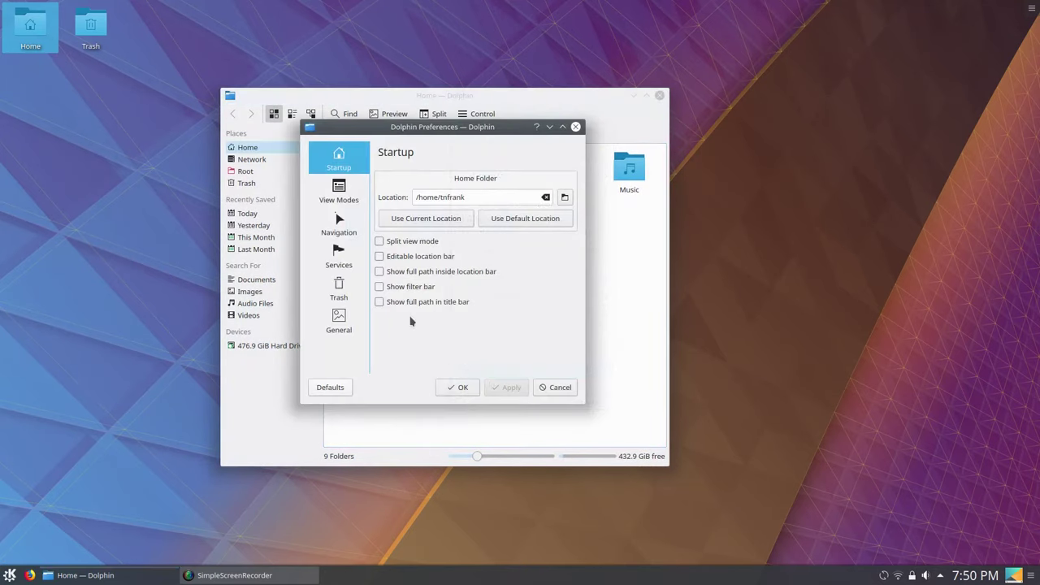
left_click(339, 258)
left_click(380, 282)
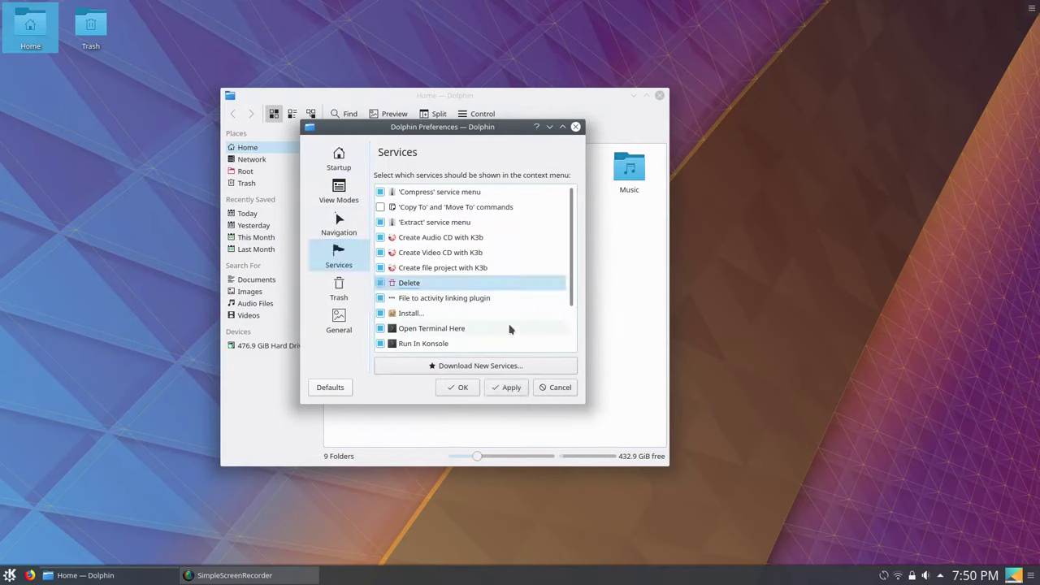
left_click(511, 388)
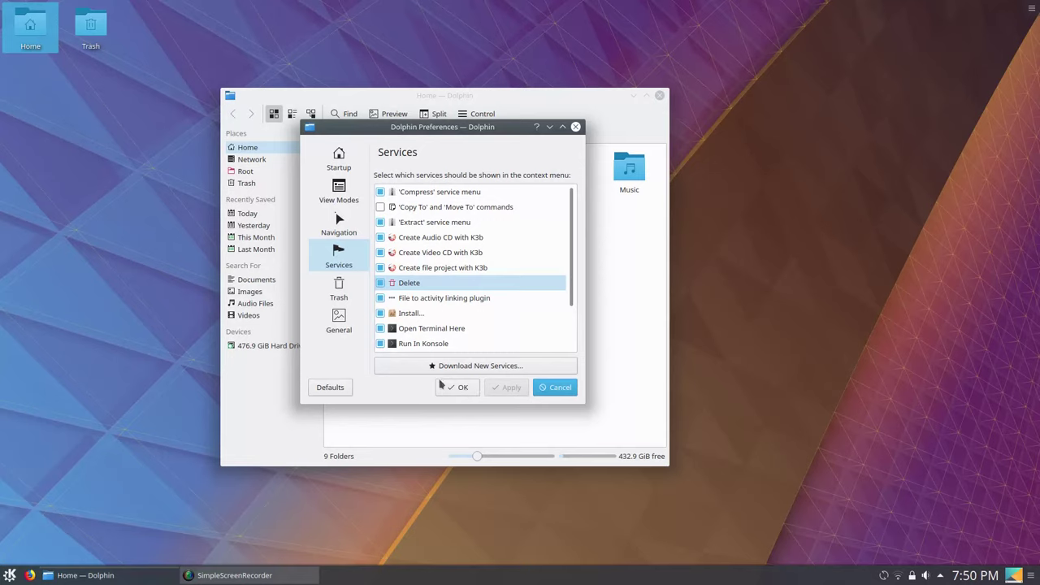
- Set the general view behavior to use common properties for all folders and apply it
left_click(347, 326)
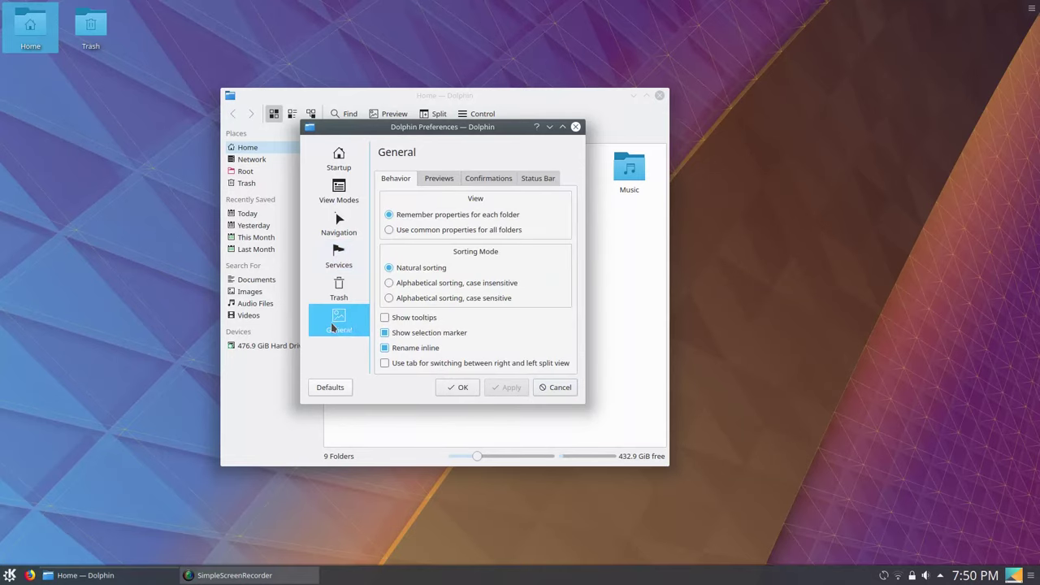
left_click(389, 232)
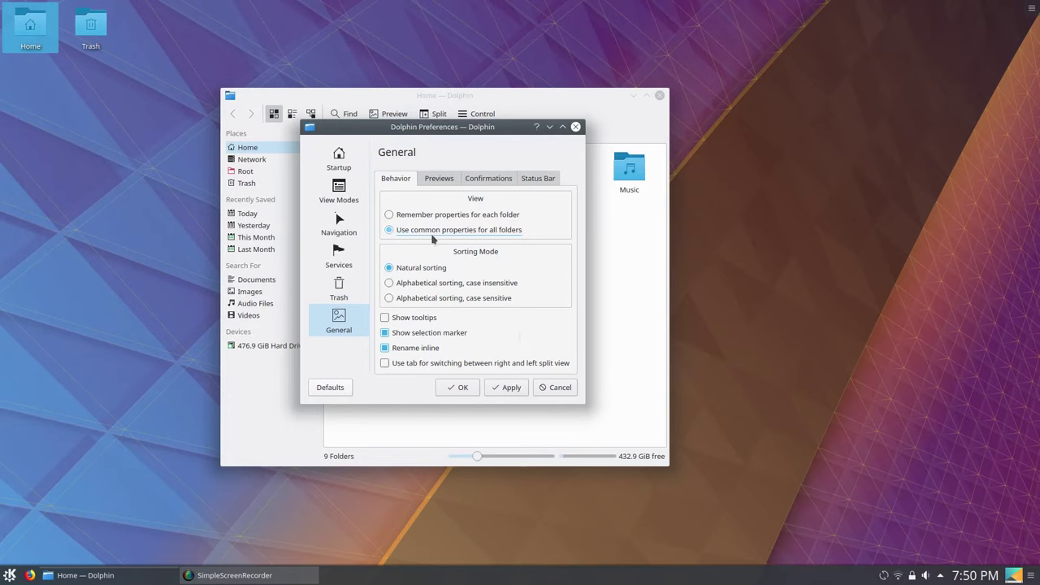
left_click(509, 387)
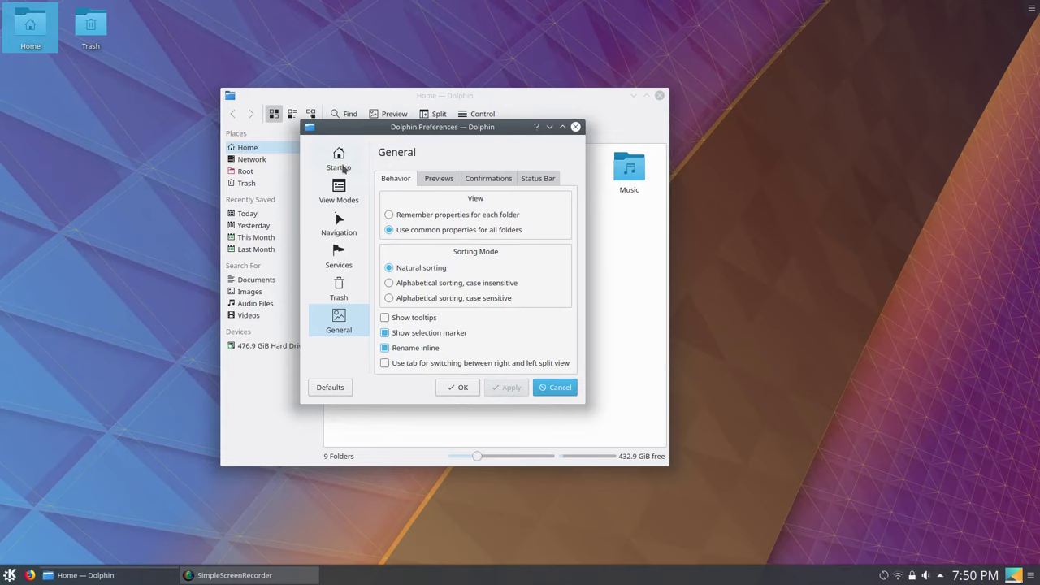
- Enable file previews for videos, text files, SVG images, RAW photos, PostScript/PDF/DVI files and Microsoft Windows Images
left_click(339, 190)
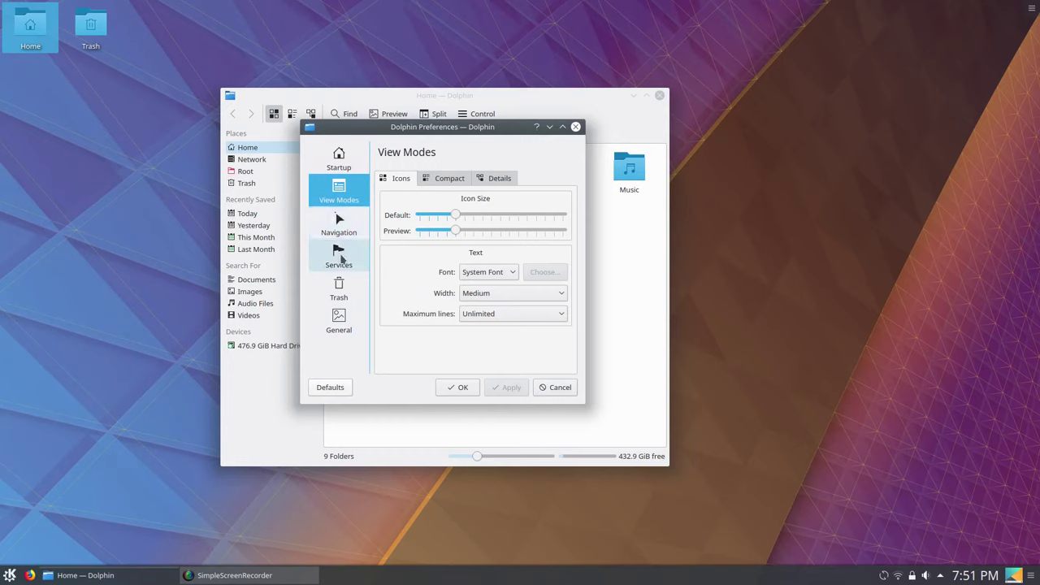
left_click(341, 319)
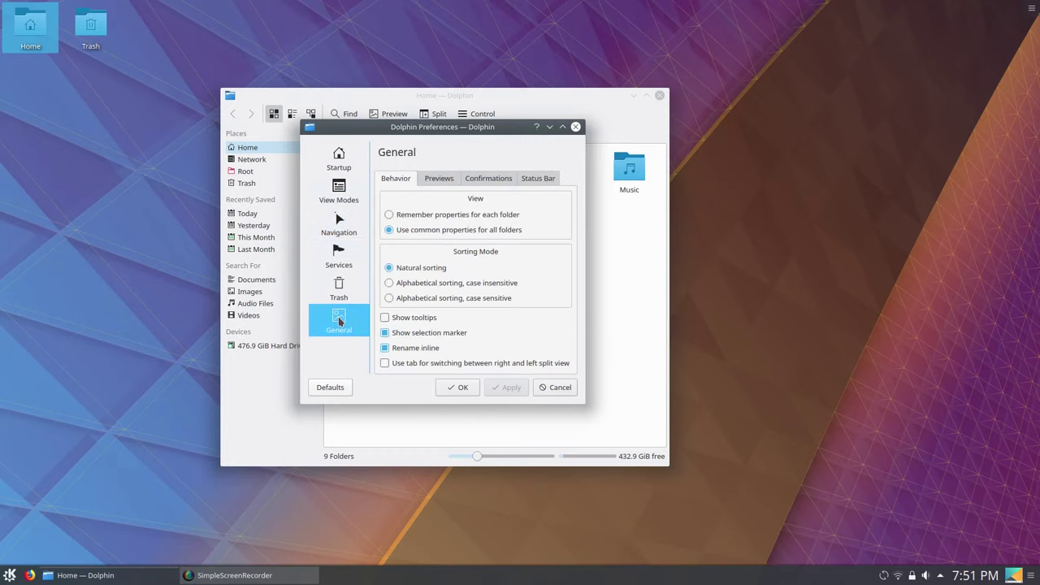
left_click(439, 179)
scroll(478, 318, "down", 5)
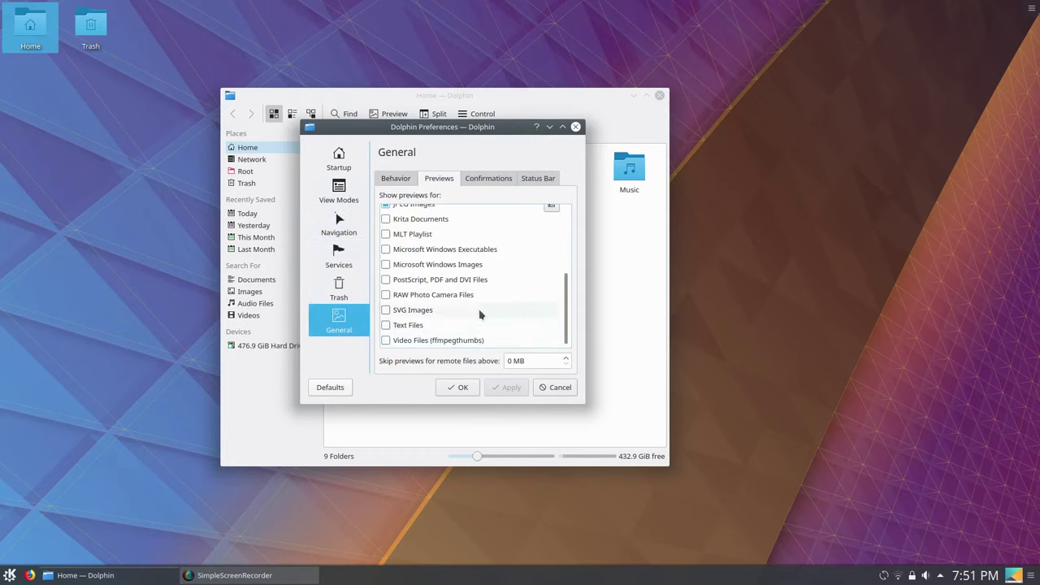
left_click(392, 340)
left_click(414, 326)
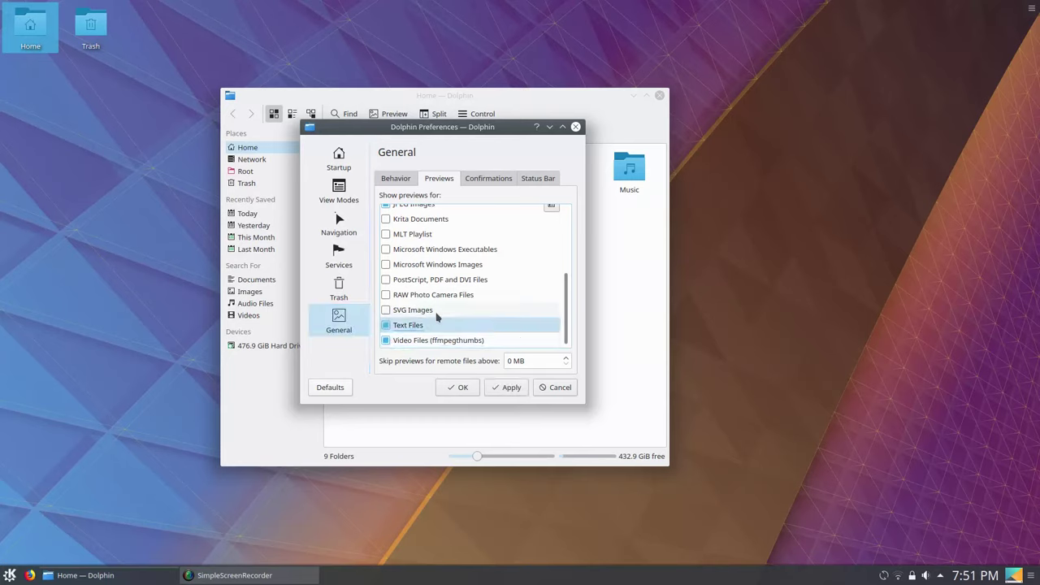
left_click(386, 311)
left_click(387, 296)
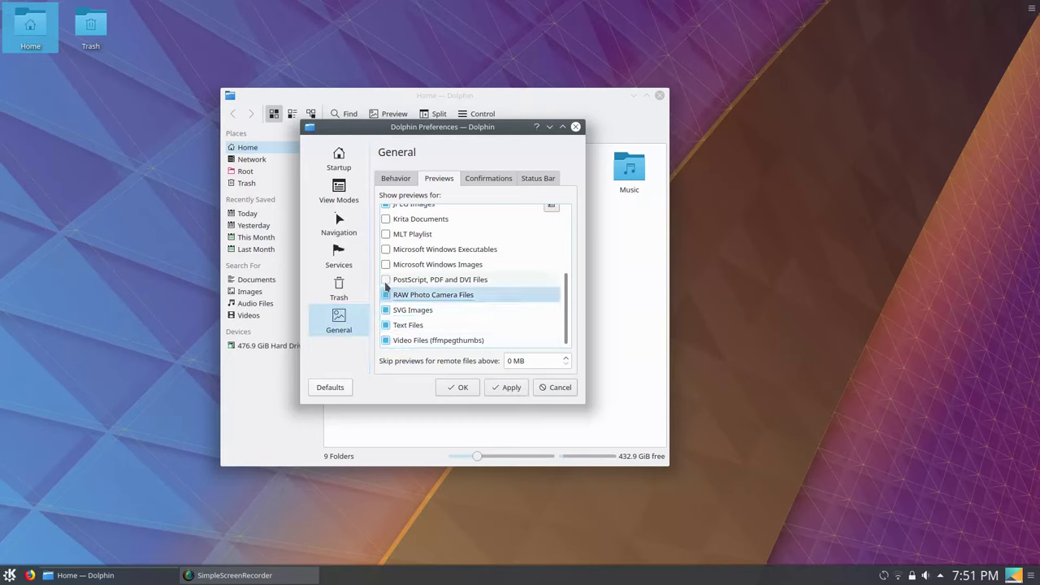
left_click(386, 280)
left_click(390, 265)
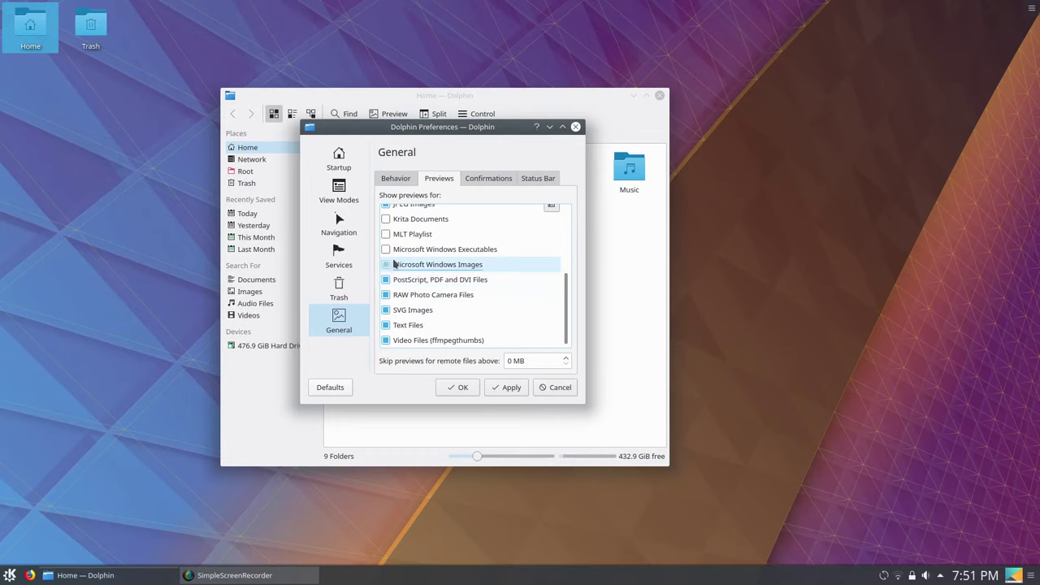
- Enable previews for Comic Books as well and apply the preview settings
scroll(455, 248, "up", 2)
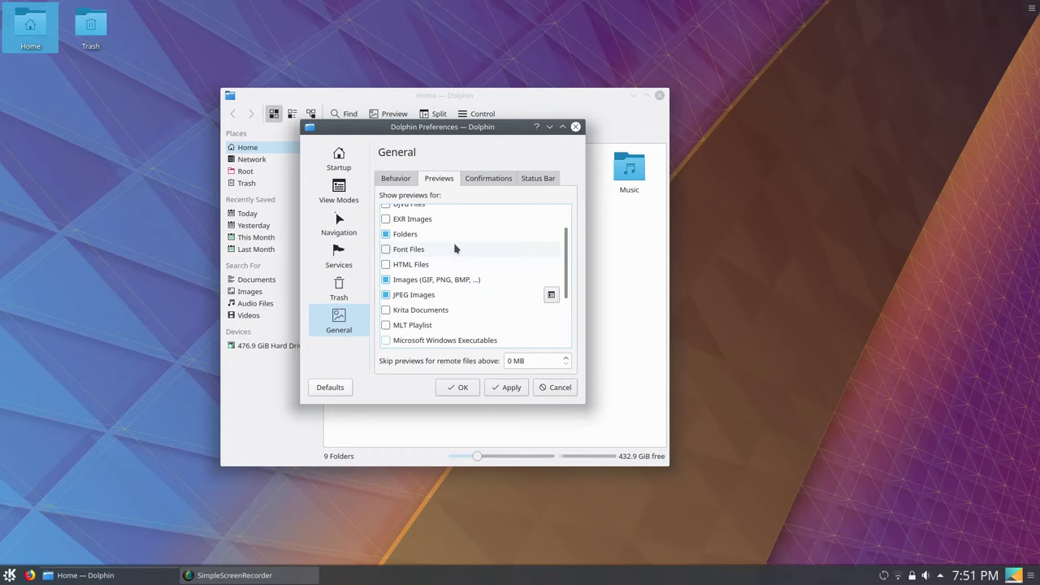
scroll(455, 248, "up", 1)
left_click(386, 228)
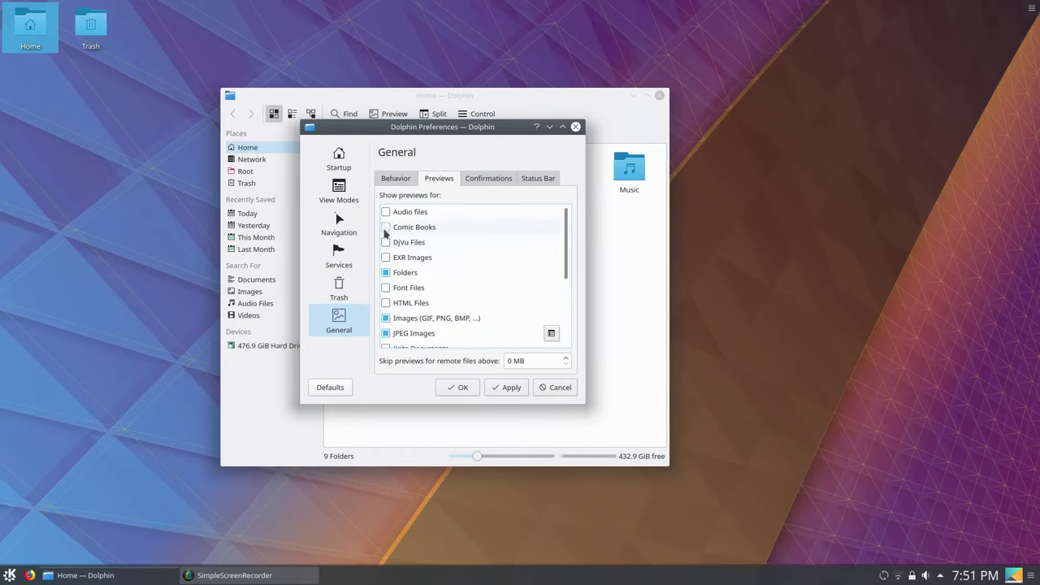
left_click(497, 388)
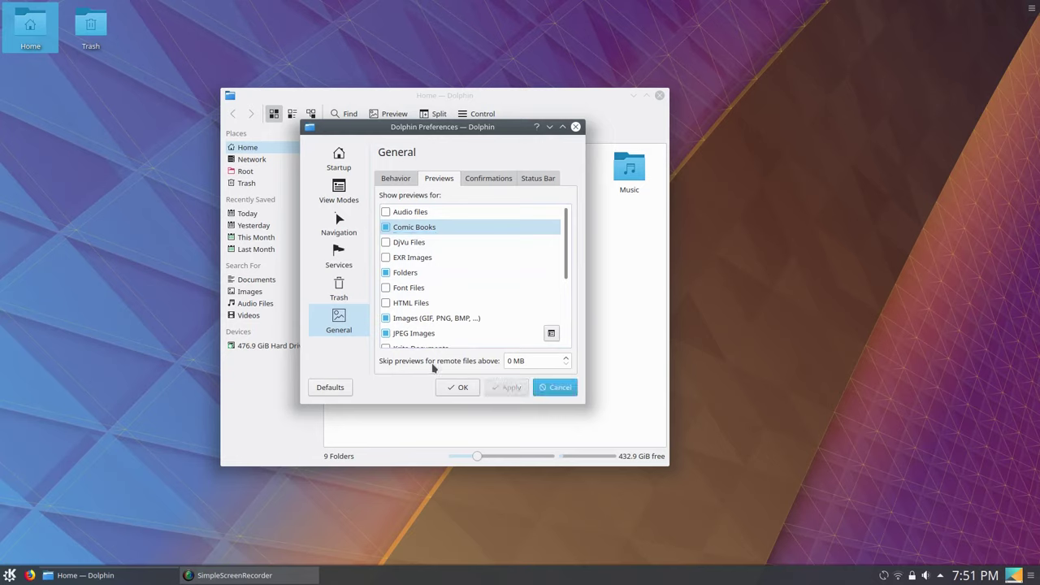
- Review the View Modes, Navigation, Services, Trash and General preferences, and close the preferences with OK
left_click(340, 189)
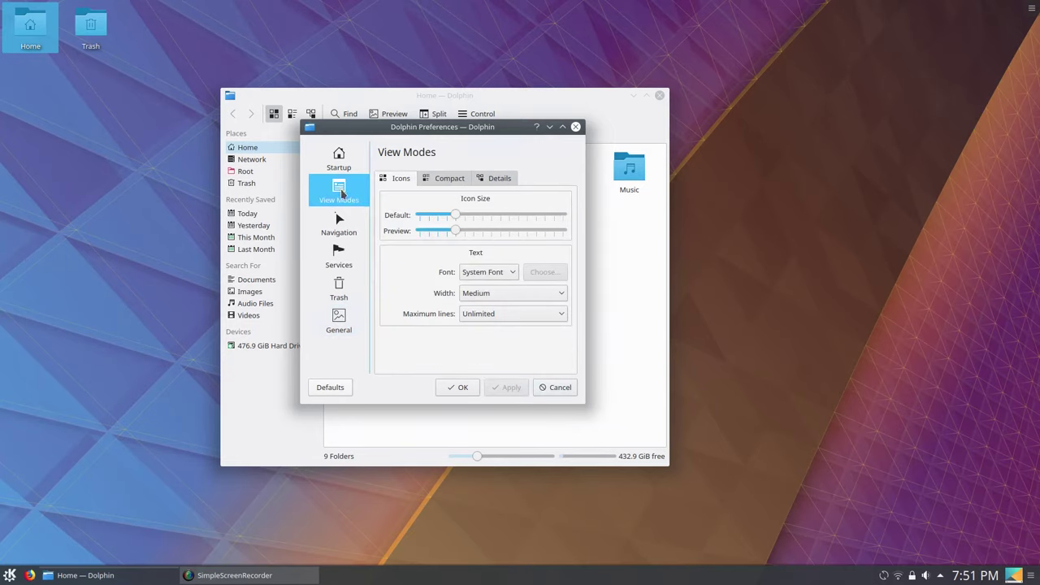
left_click(352, 231)
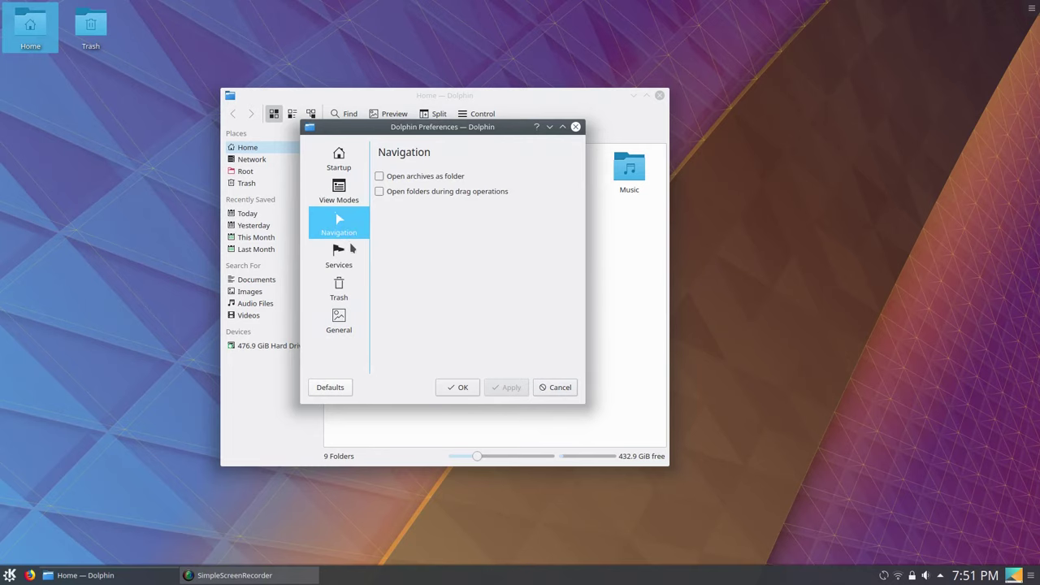
left_click(350, 261)
left_click(348, 293)
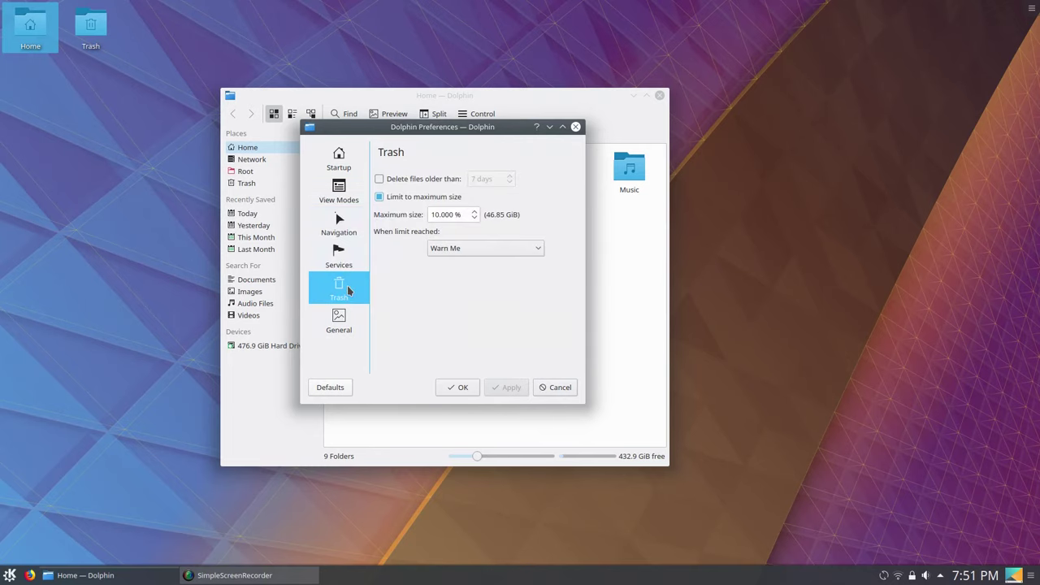
left_click(346, 326)
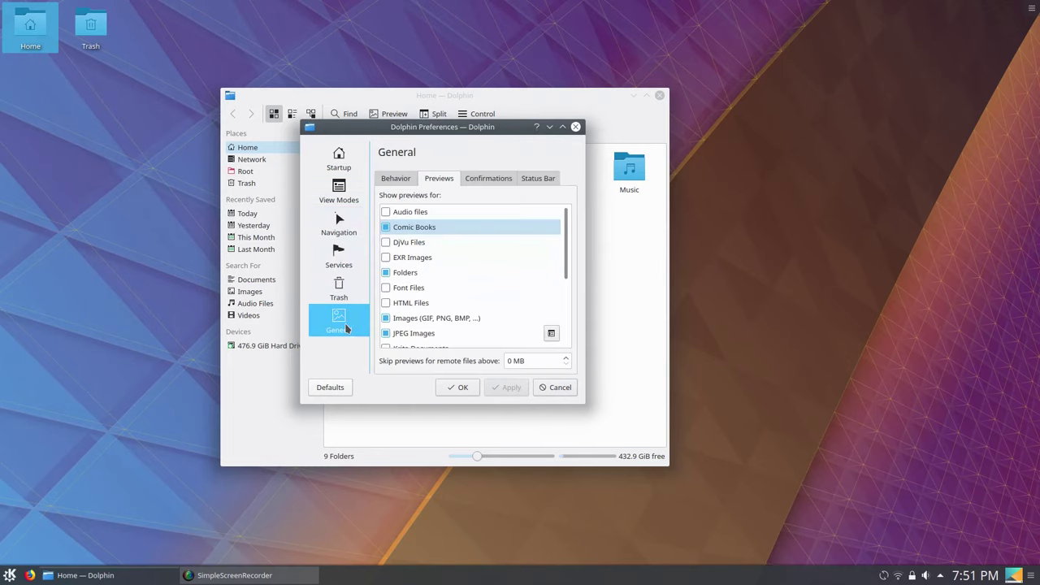
left_click(403, 180)
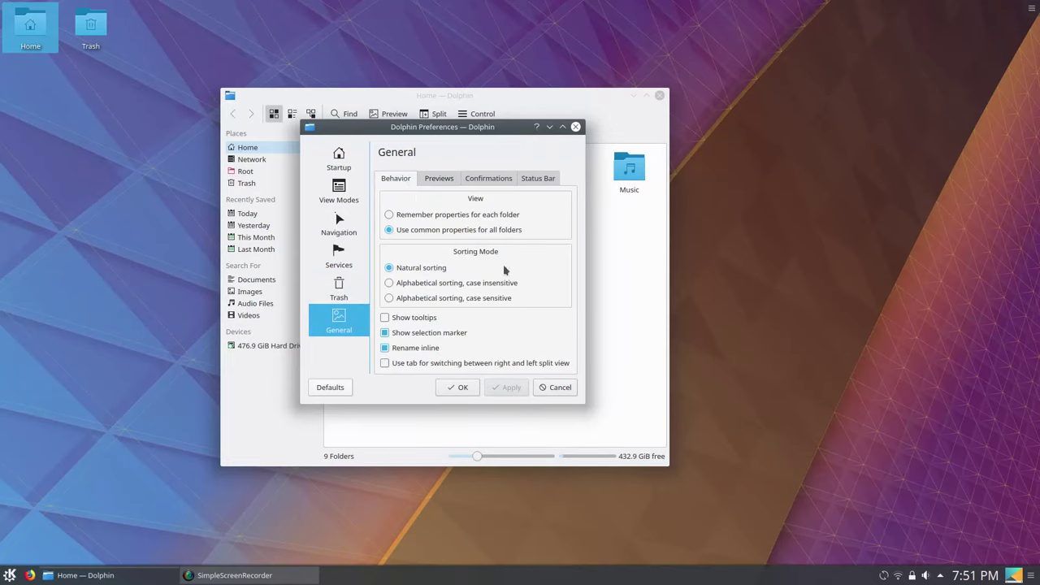
left_click(457, 386)
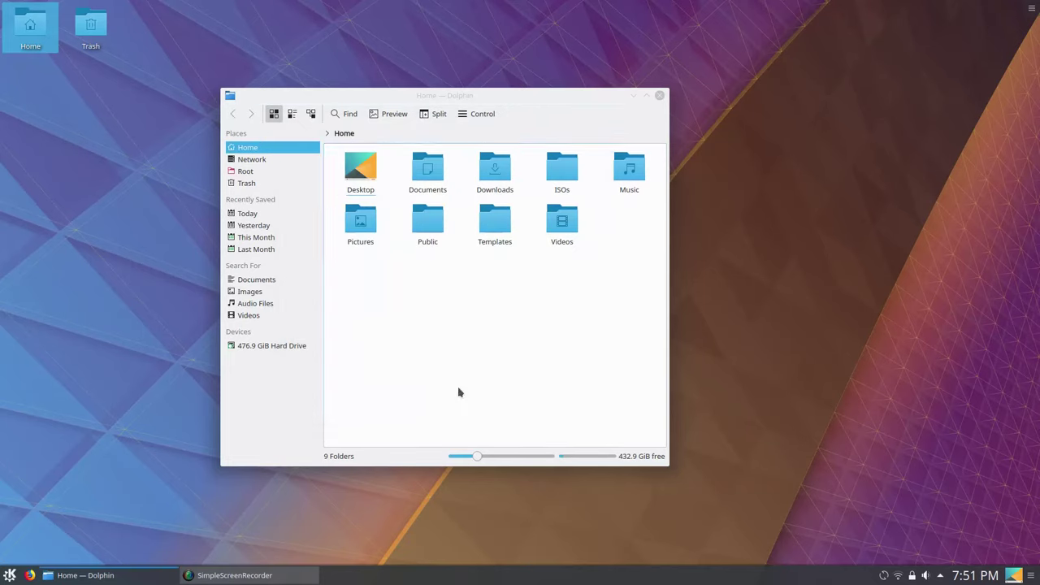
- Enlarge the folder icons one step and permanently delete the Templates folder, turning off further delete confirmations
scroll(478, 460, "up", 1)
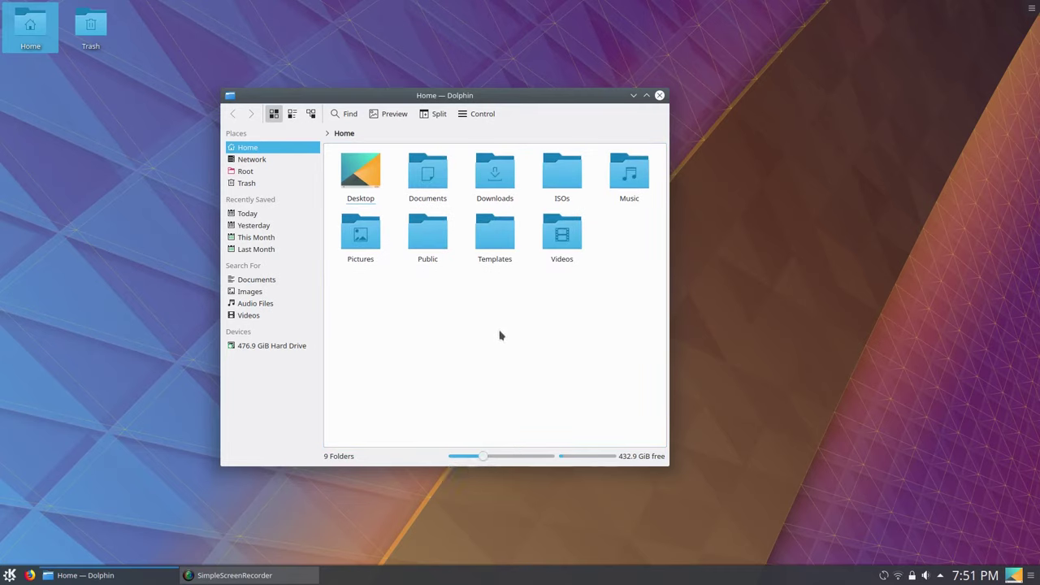
right_click(501, 241)
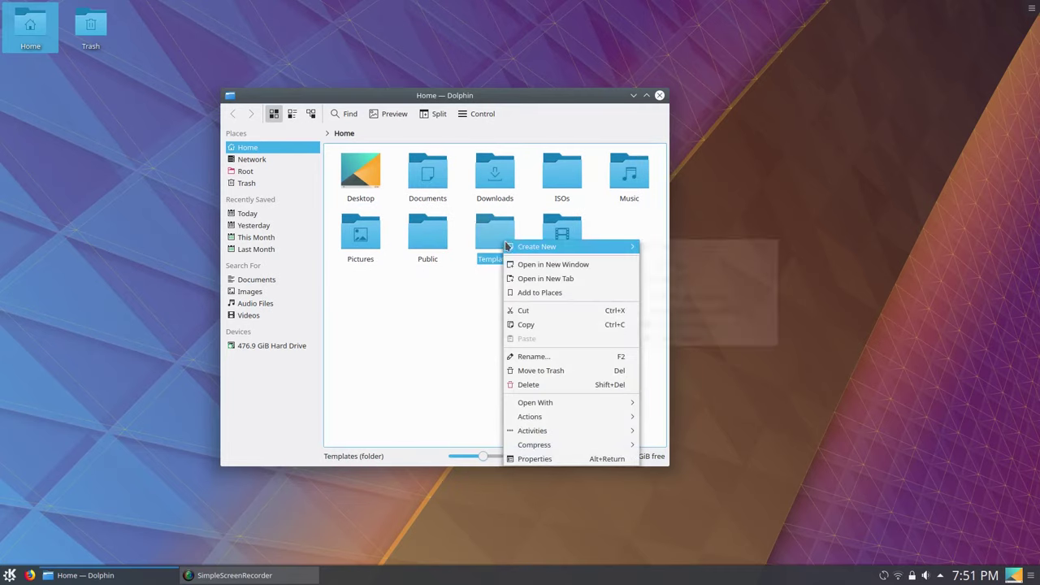
left_click(519, 387)
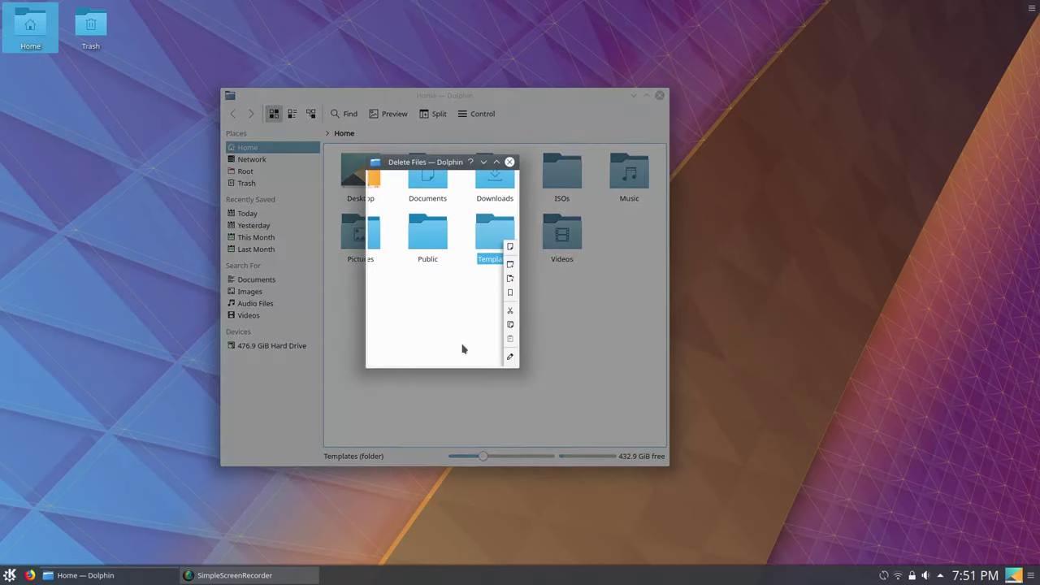
left_click(378, 333)
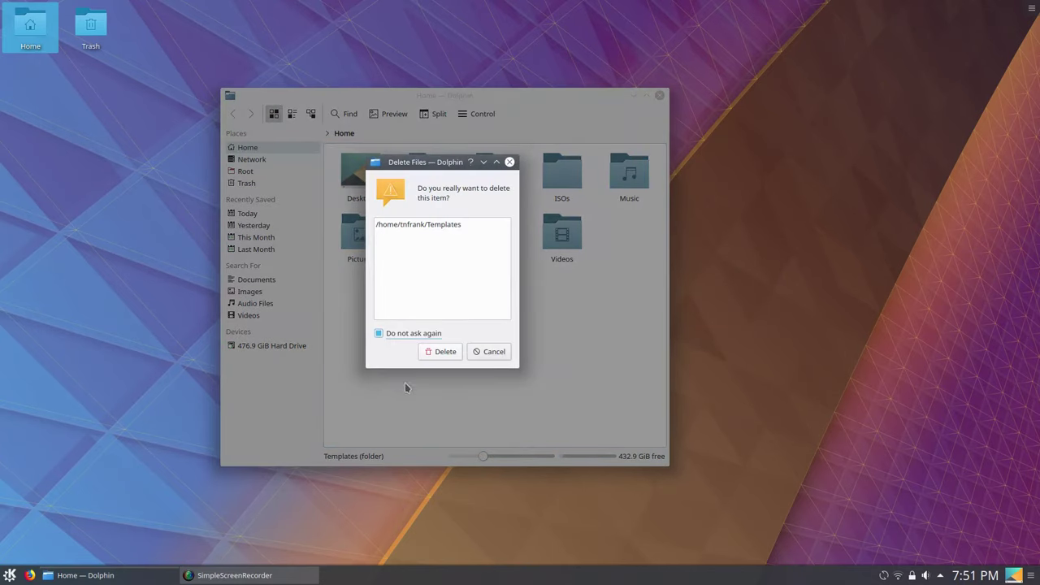
left_click(442, 354)
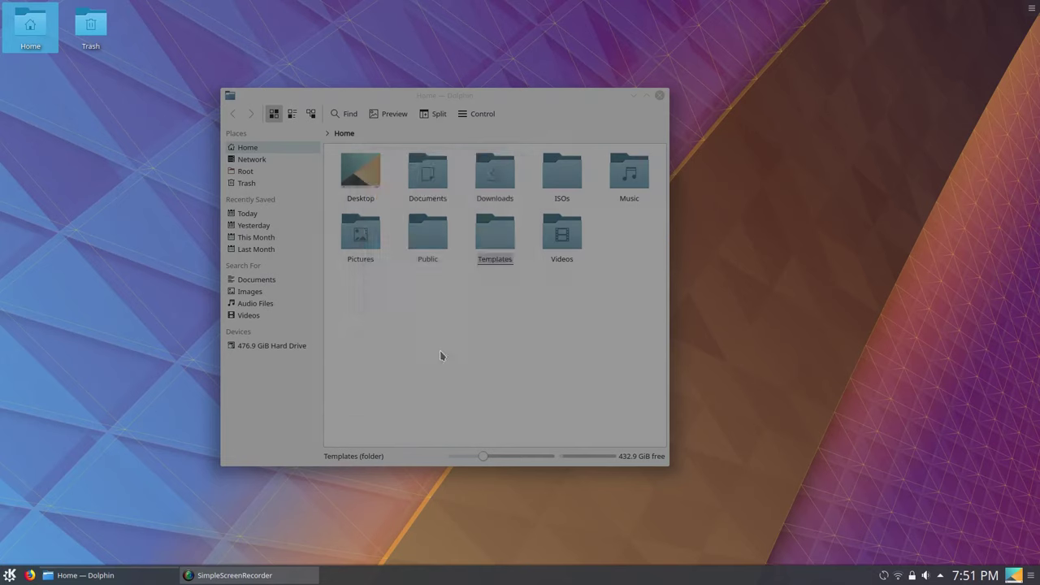
- Permanently delete the Public folder from Home and close the file manager window
right_click(427, 239)
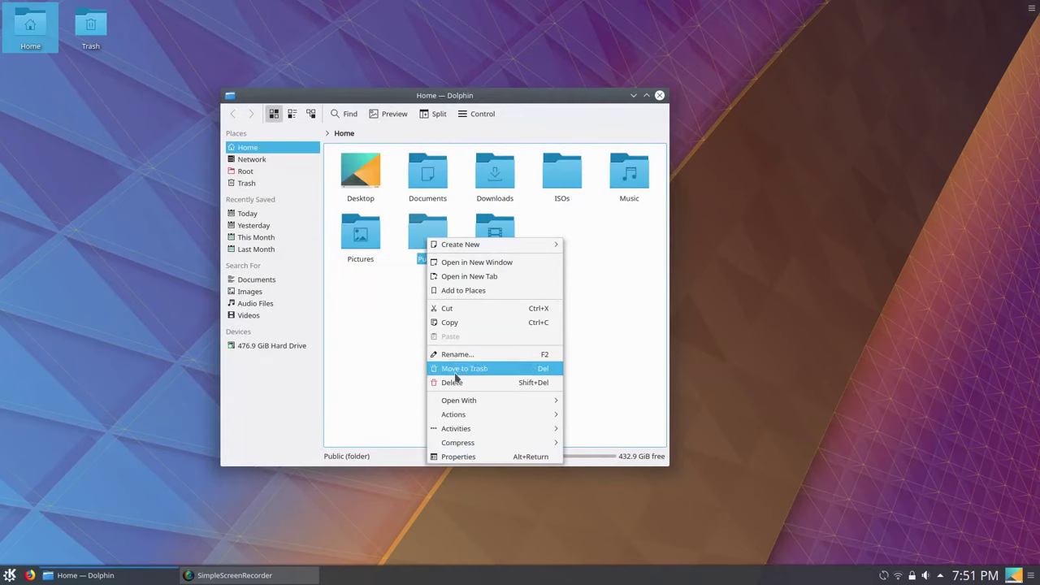
left_click(496, 383)
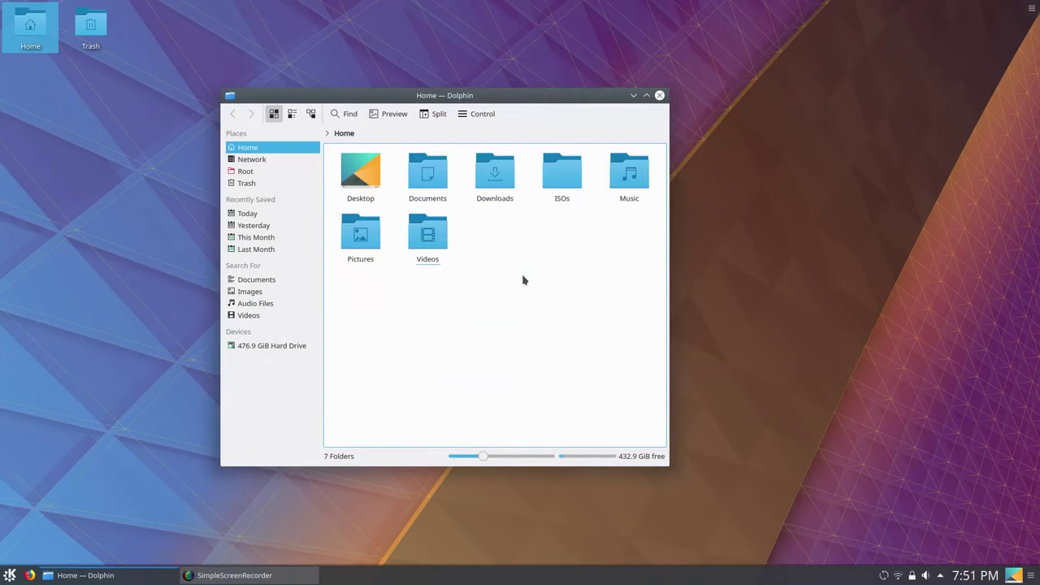
left_click(660, 95)
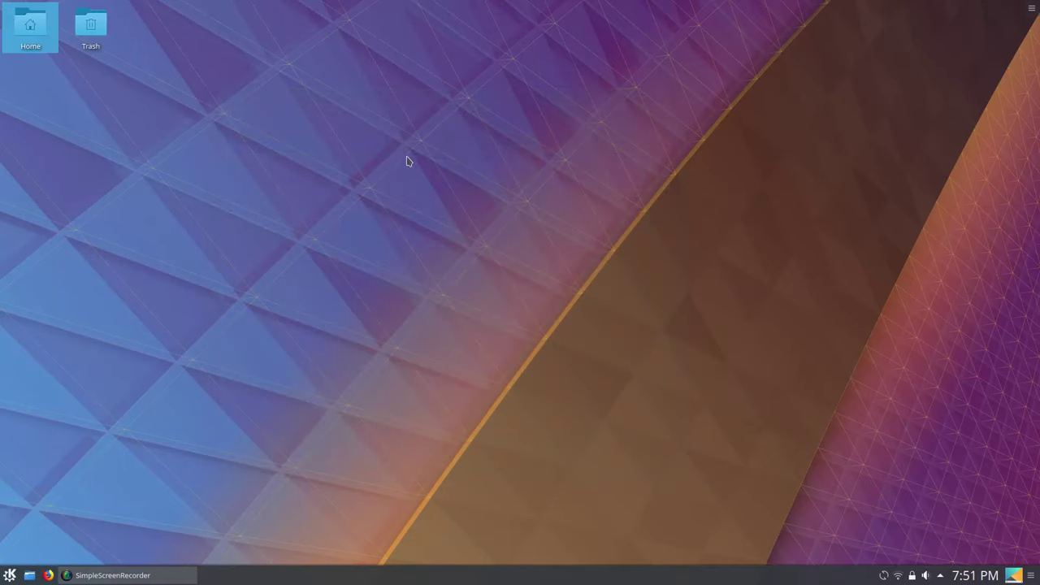
- Delete the Home and Trash icons from the desktop
right_click(25, 26)
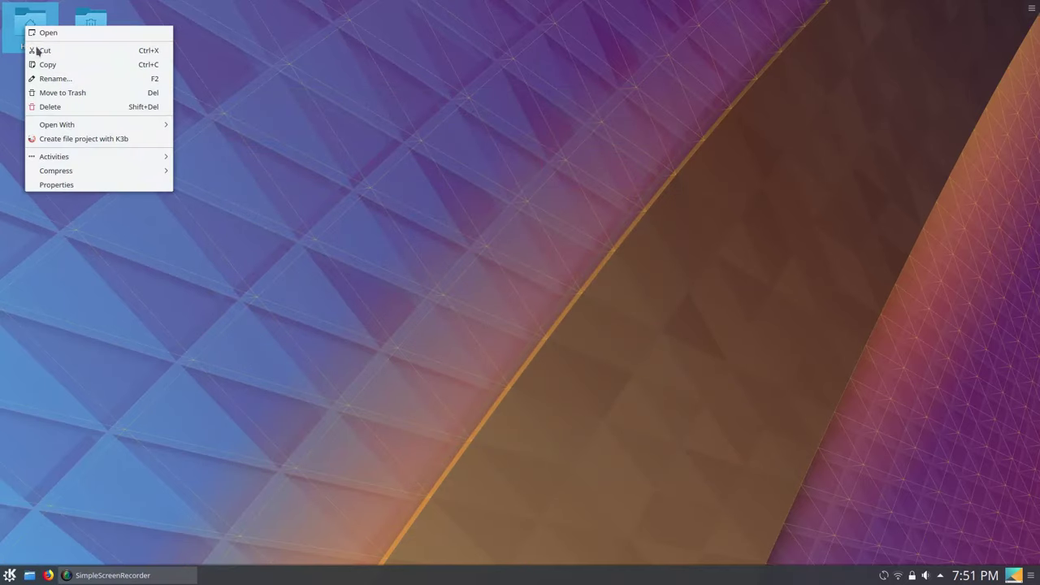
left_click(45, 109)
right_click(37, 30)
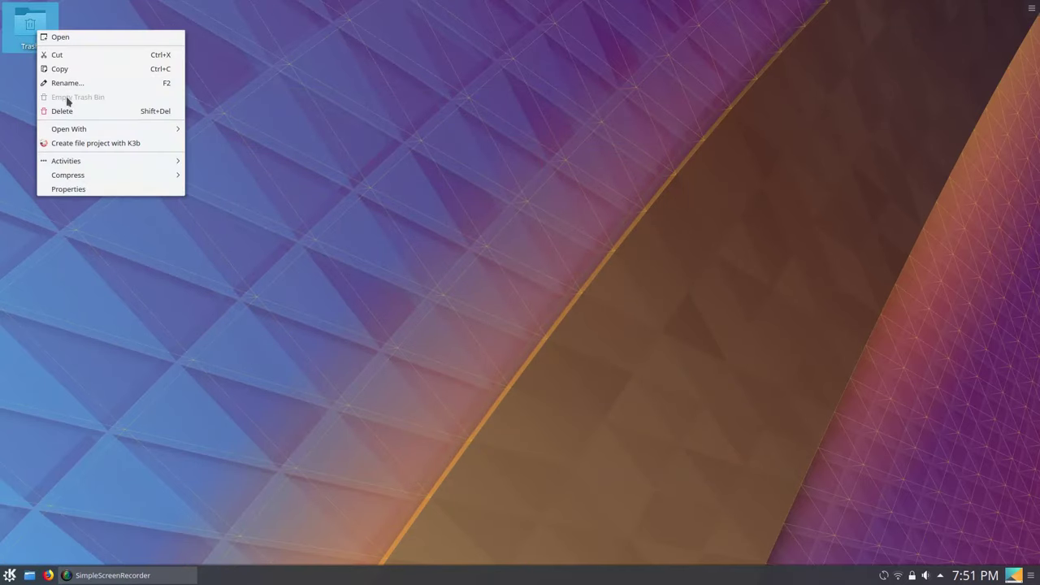
left_click(70, 112)
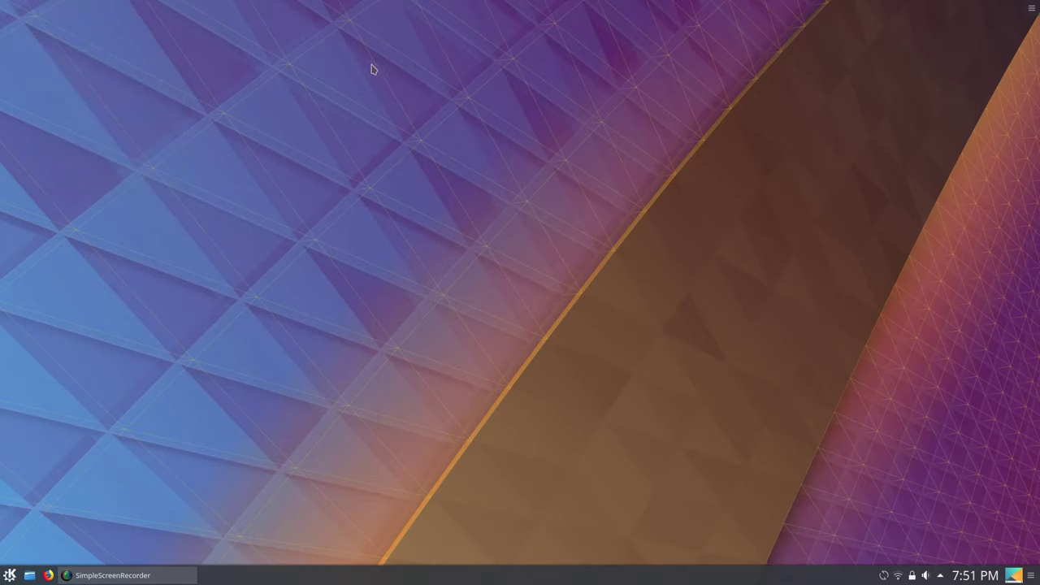
- Open the desktop's wallpaper settings, search the downloadable wallpapers for "KDE Paint", and install the Kde paint wallpaper
right_click(453, 129)
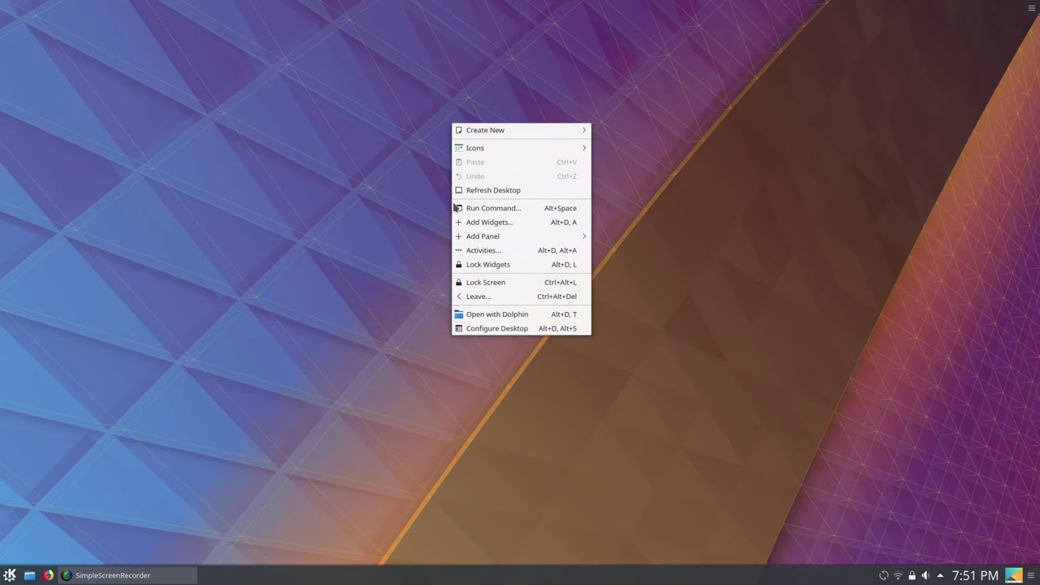
left_click(480, 329)
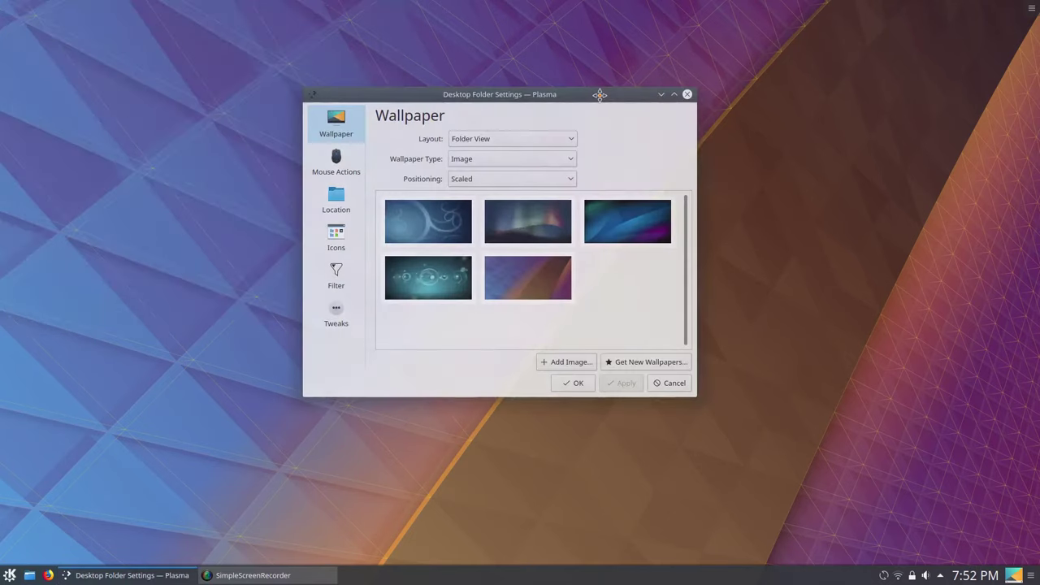
left_click_drag(359, 7, 662, 95)
left_click(648, 362)
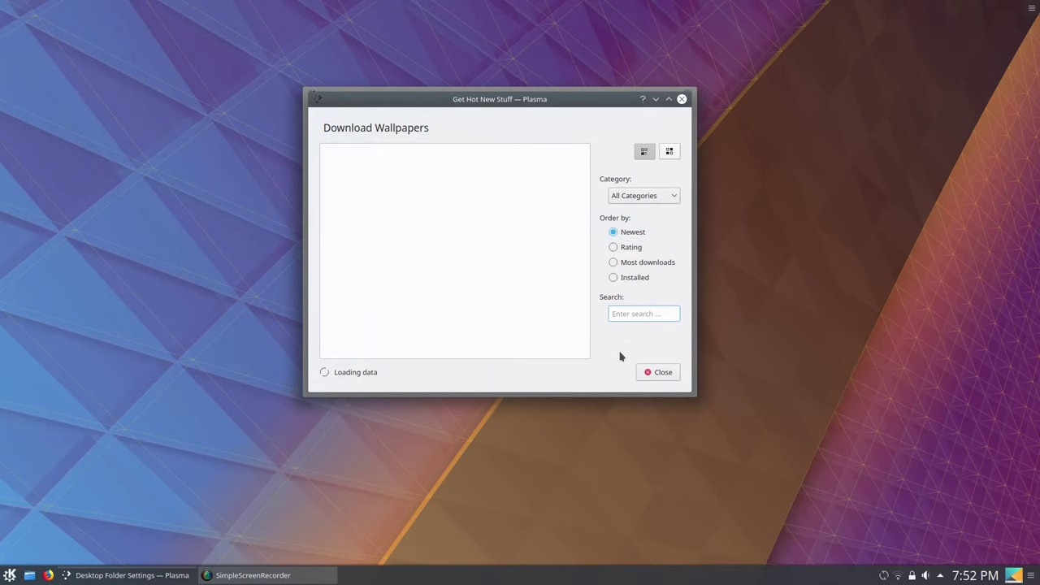
type("KDE")
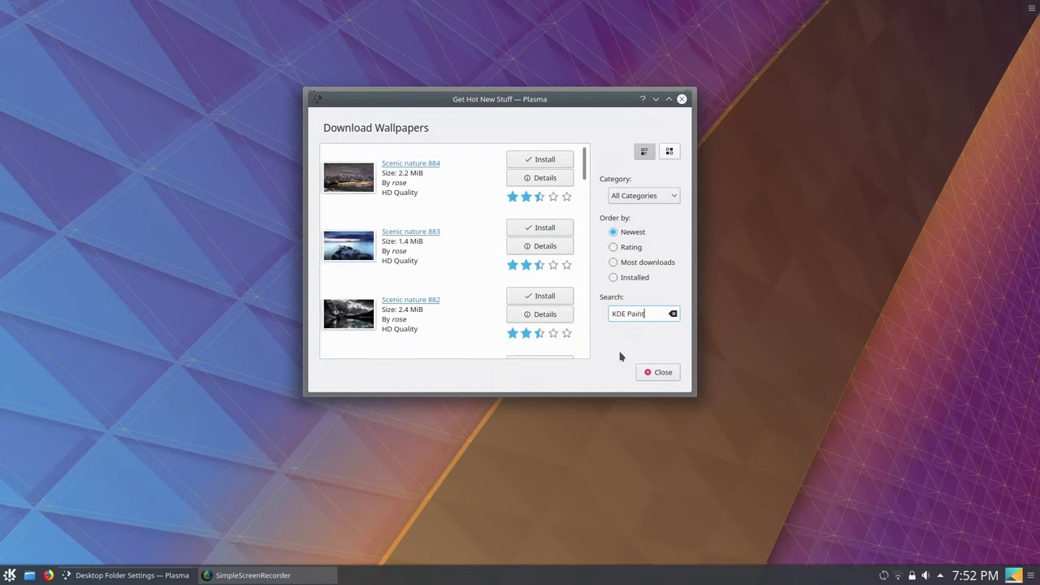
type(" Paint")
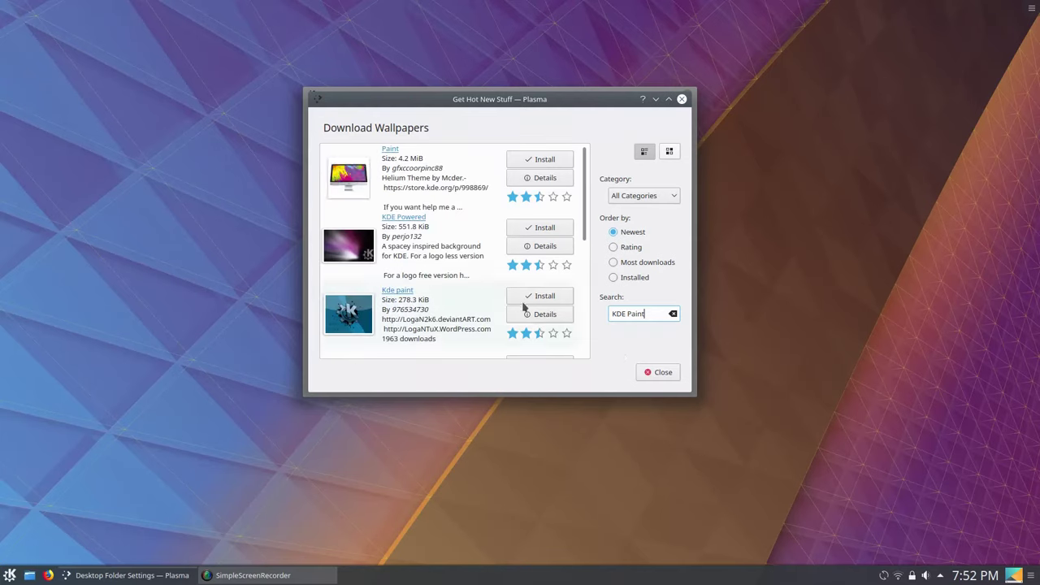
left_click(534, 298)
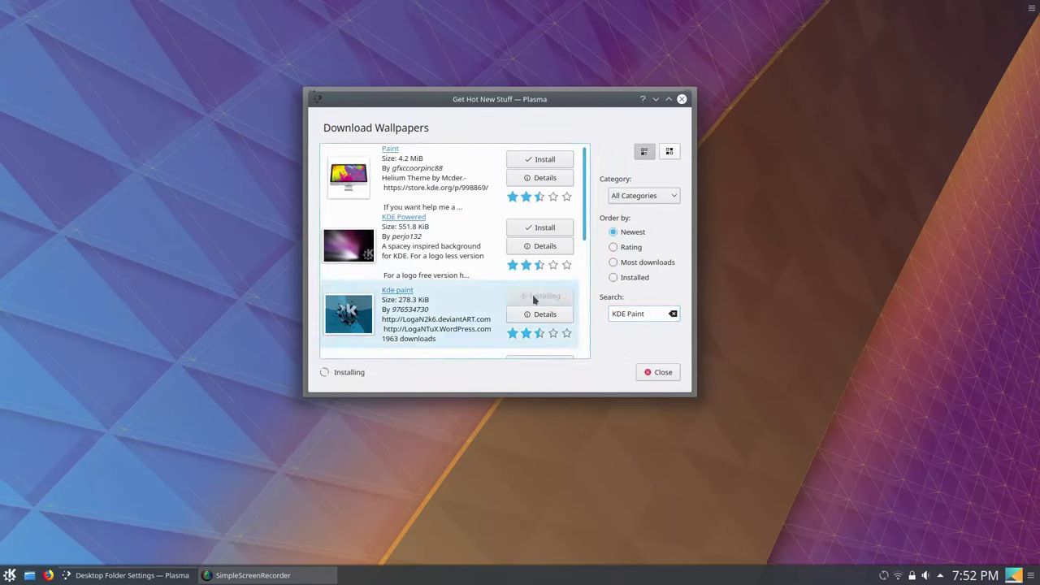
left_click(658, 372)
- Set the Kde paint image as the desktop wallpaper with Scaled and Cropped positioning, and apply it
left_click(459, 208)
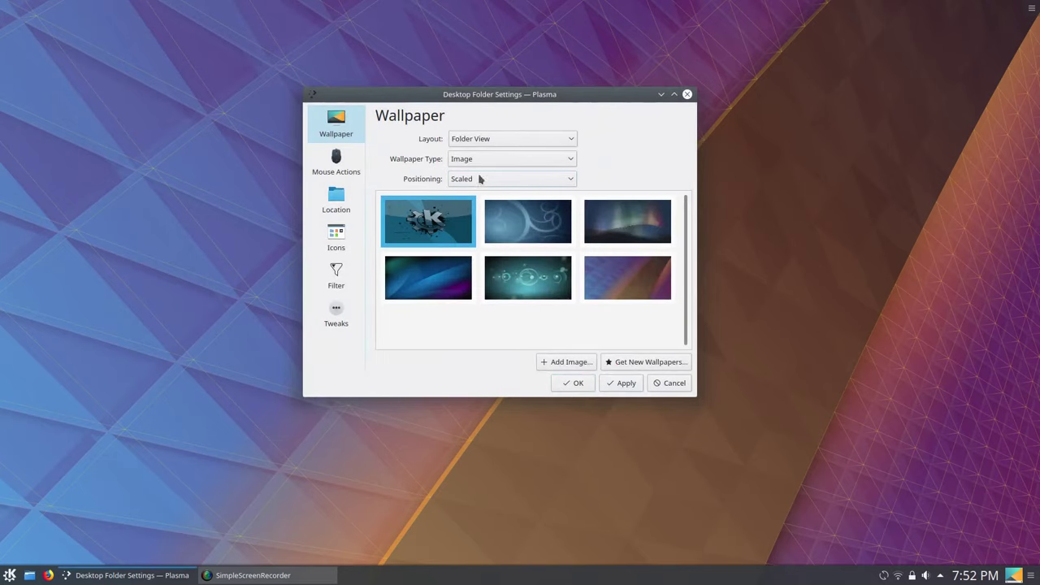
left_click(479, 179)
left_click(487, 193)
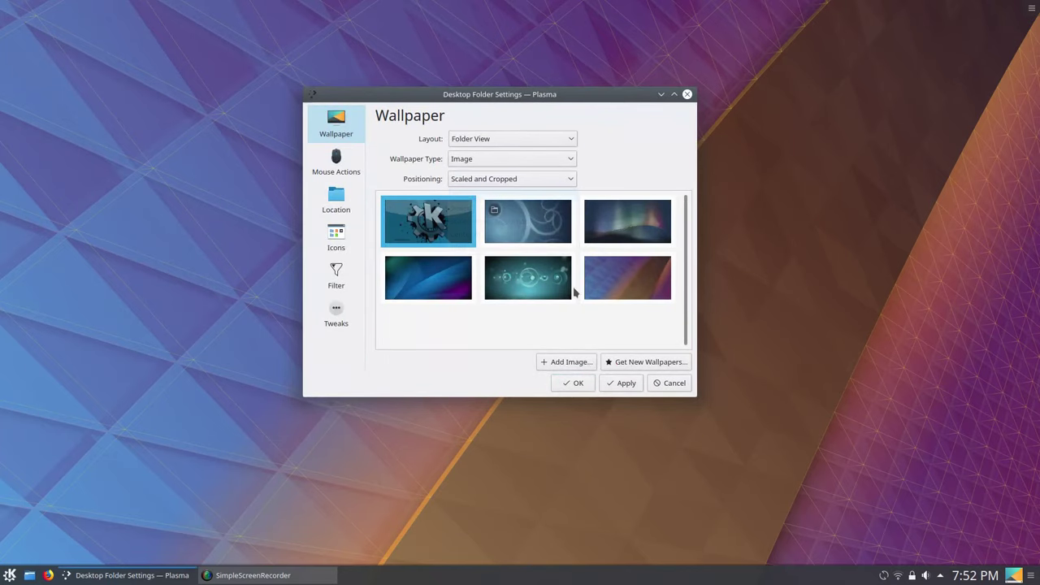
left_click(625, 383)
left_click(578, 383)
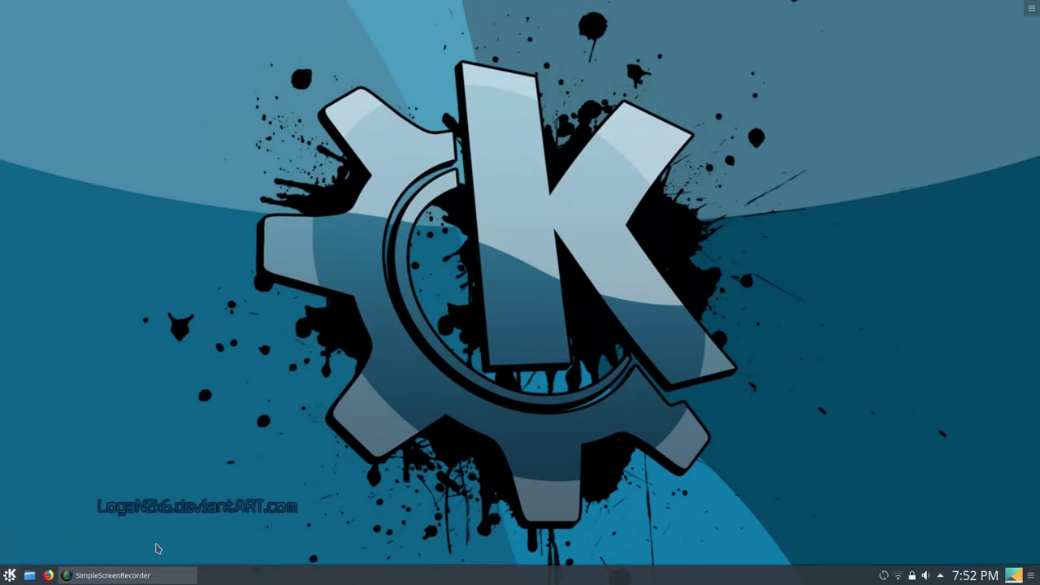
- Open Dolphin, move its window toward the middle of the desktop, and try hiding and restoring it with Show Desktop
left_click(30, 575)
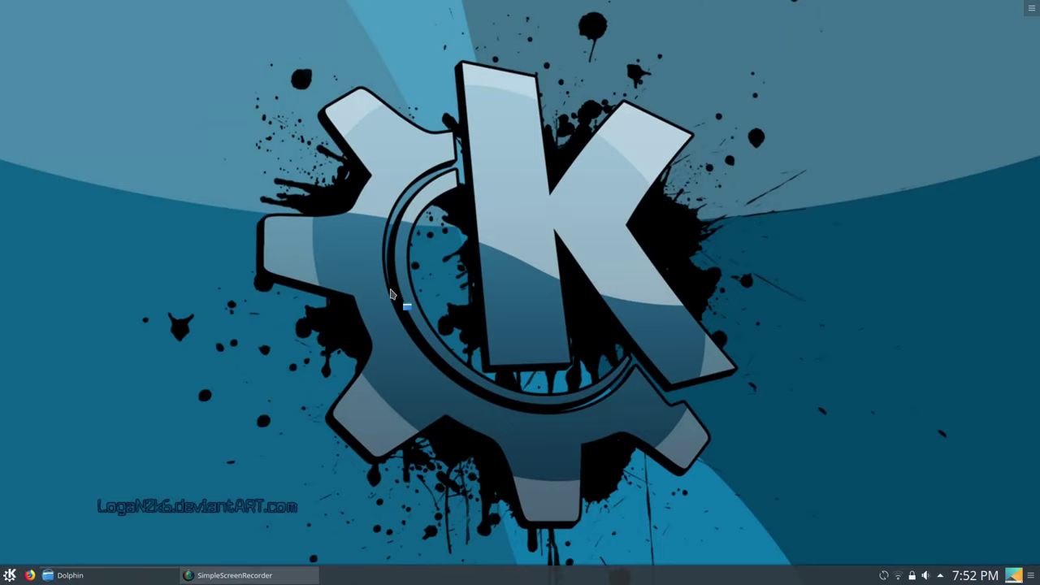
left_click_drag(350, 12, 607, 56)
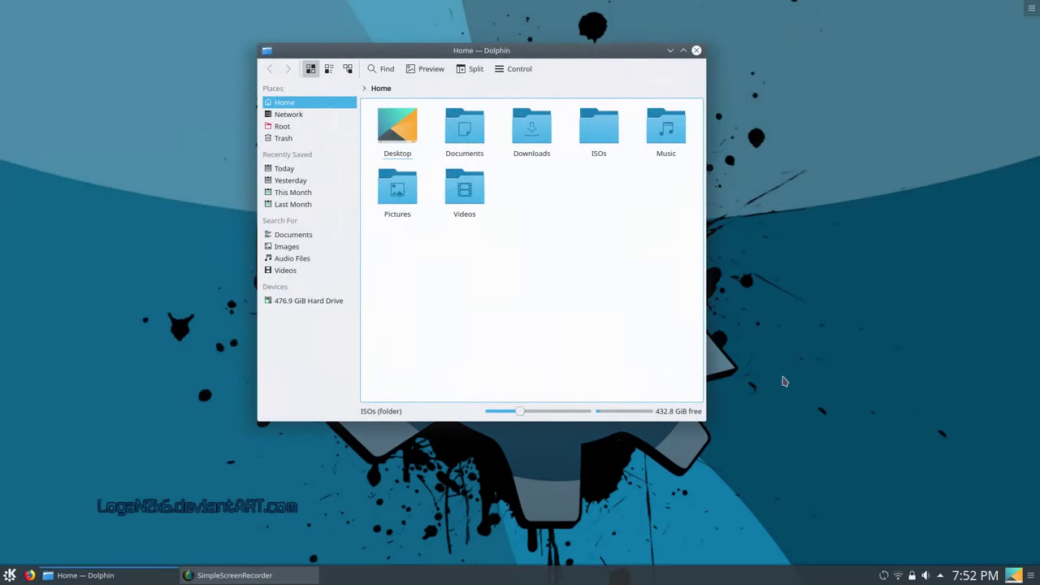
left_click(1013, 575)
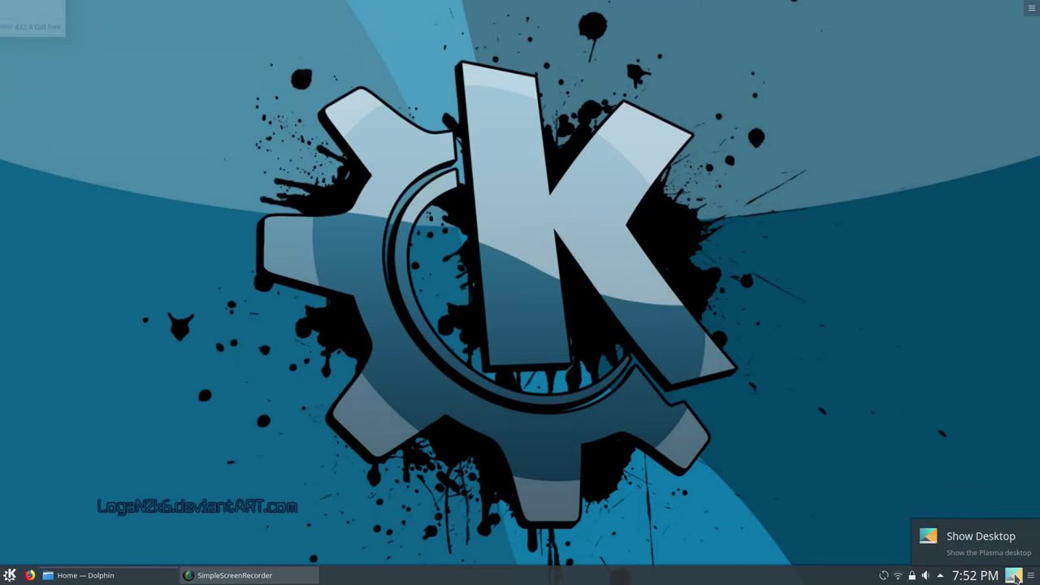
left_click(1013, 575)
left_click(1014, 575)
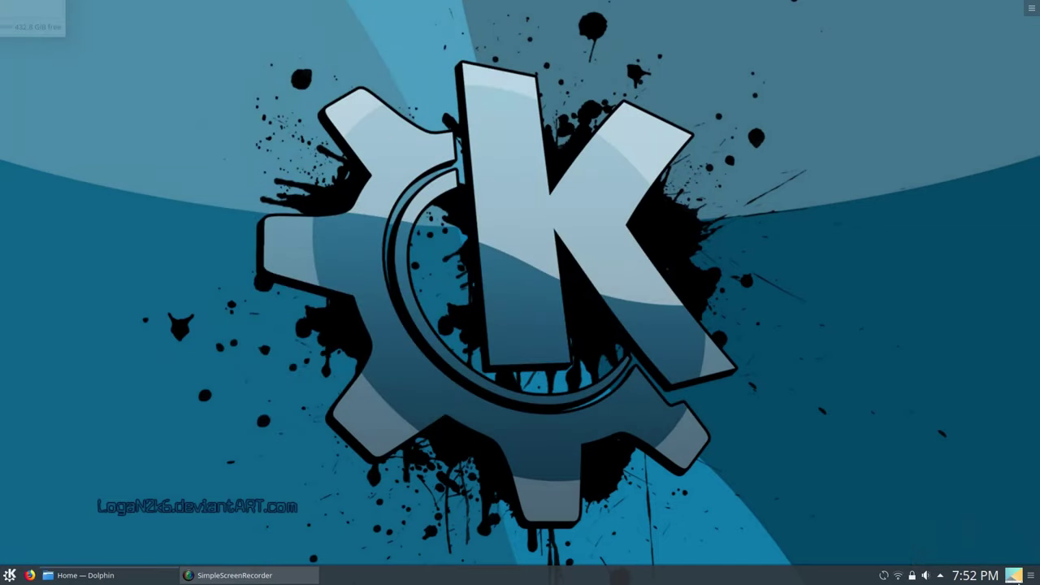
left_click(1014, 576)
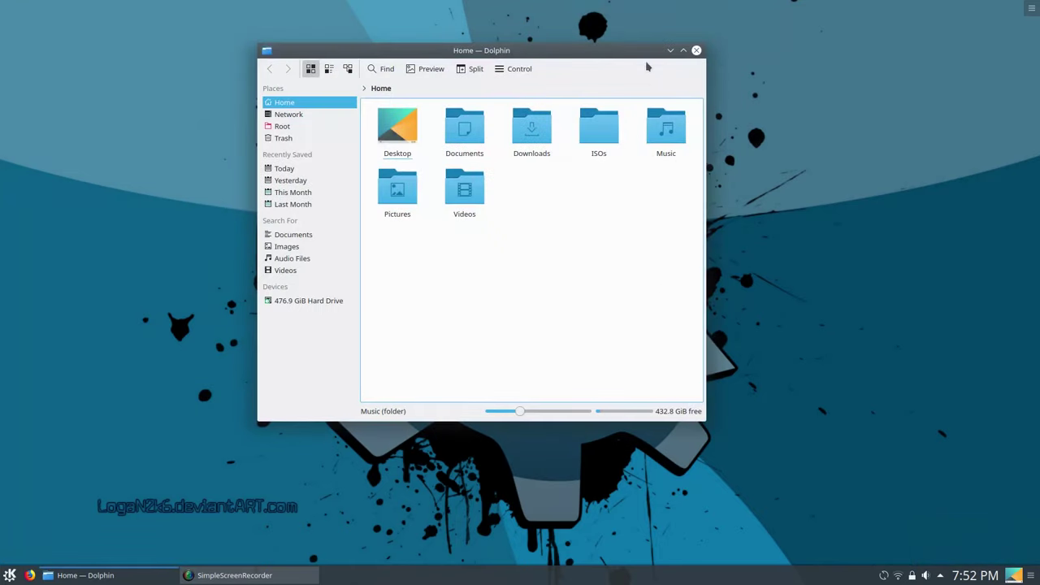
- Minimize the Dolphin window, restore it, and close it
left_click(670, 51)
mouse_move(137, 577)
left_click(177, 514)
left_click(696, 47)
- Enter the panel's settings mode, remove the Show Desktop widget, and dismiss the removal notification
right_click(652, 579)
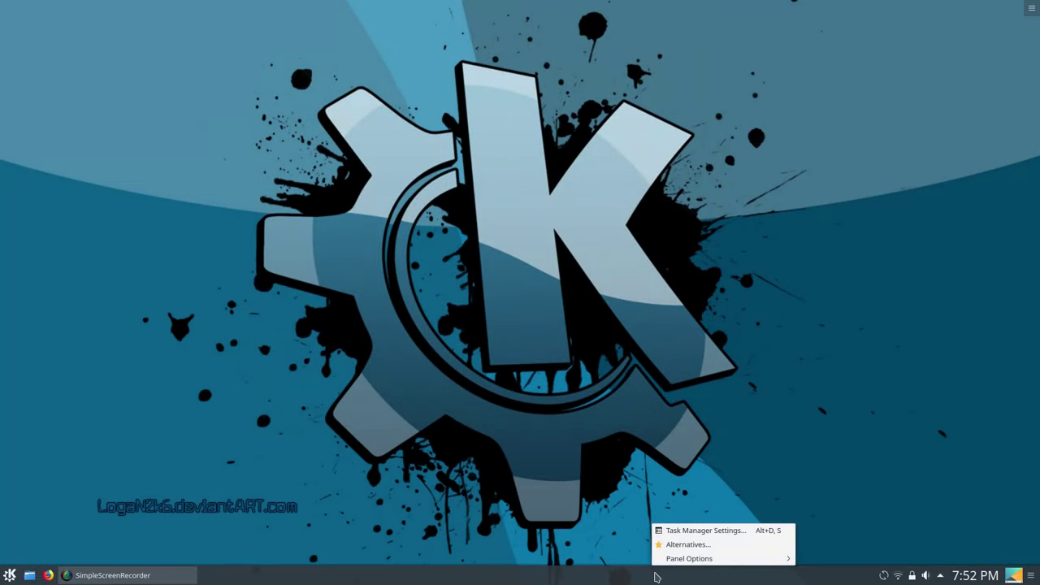
mouse_move(768, 561)
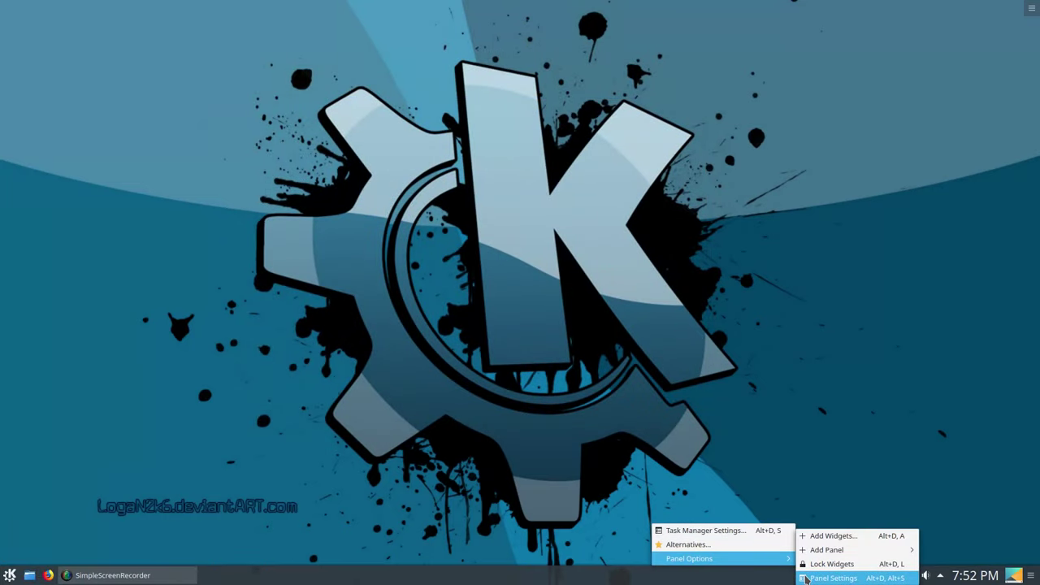
left_click(809, 578)
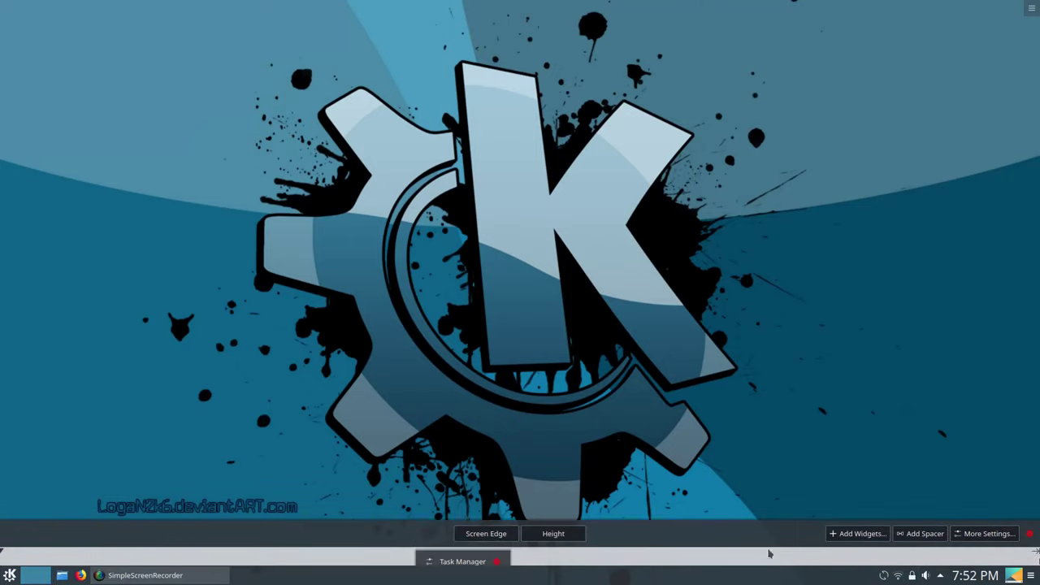
left_click_drag(585, 533, 589, 541)
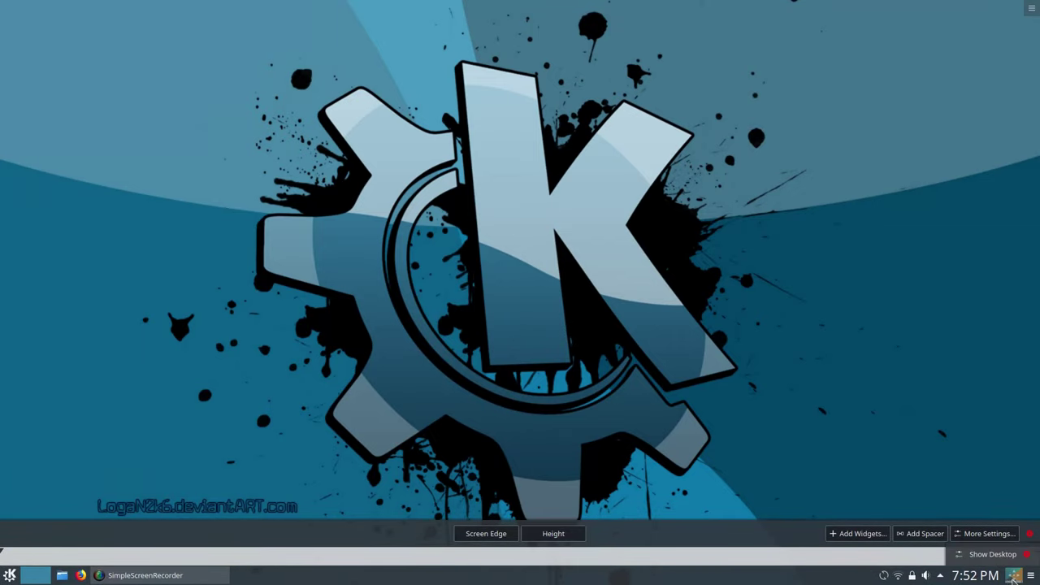
right_click(1014, 576)
left_click(997, 559)
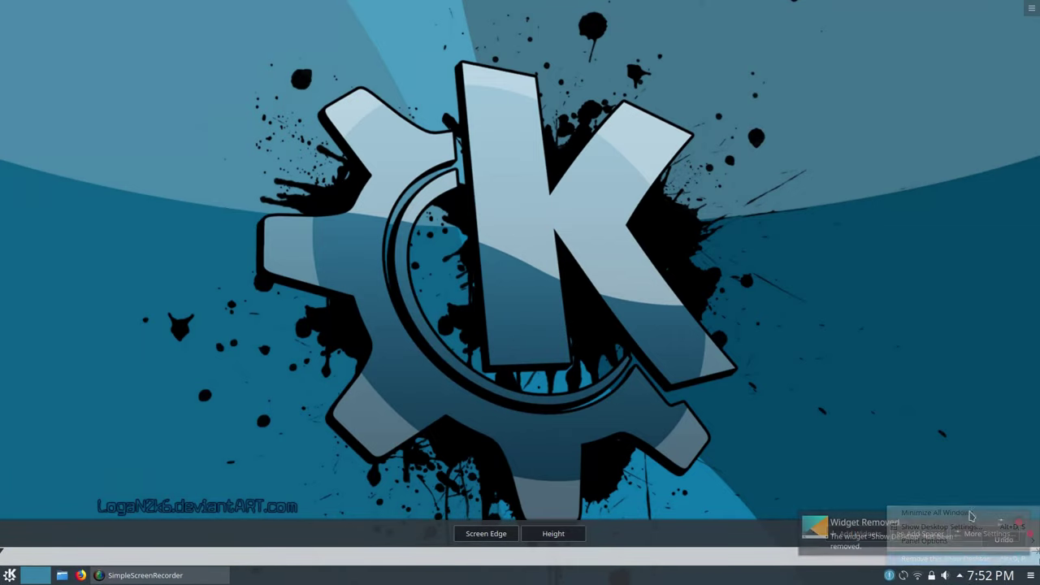
left_click(1020, 524)
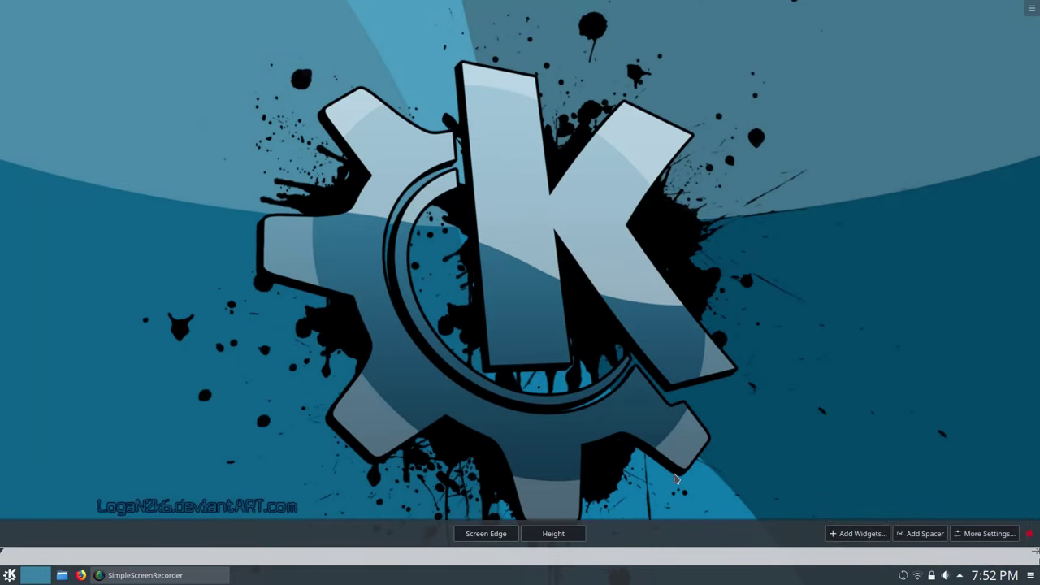
- Leave the panel's settings mode and lock the widgets
right_click(619, 579)
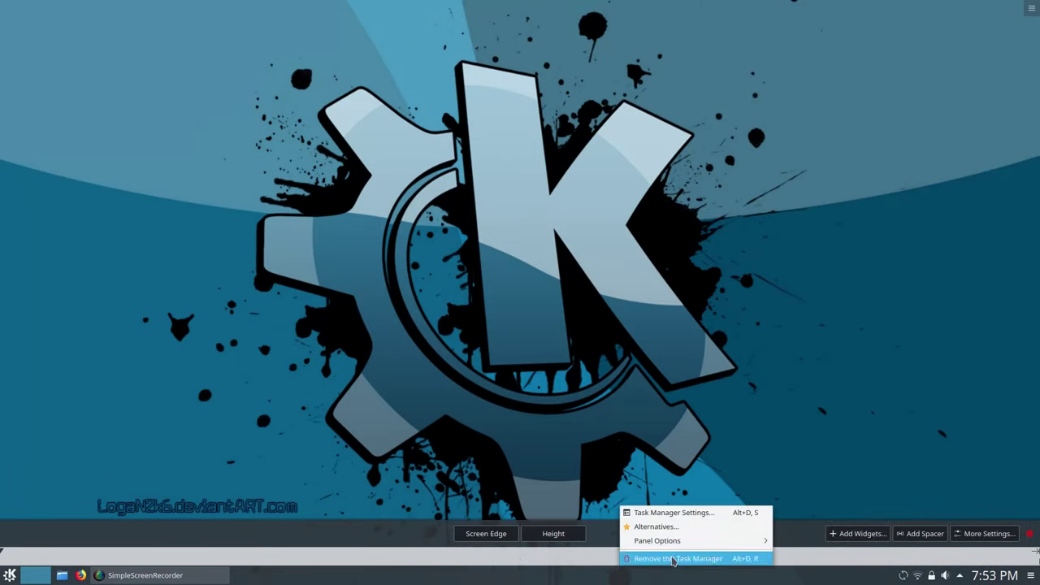
mouse_move(723, 542)
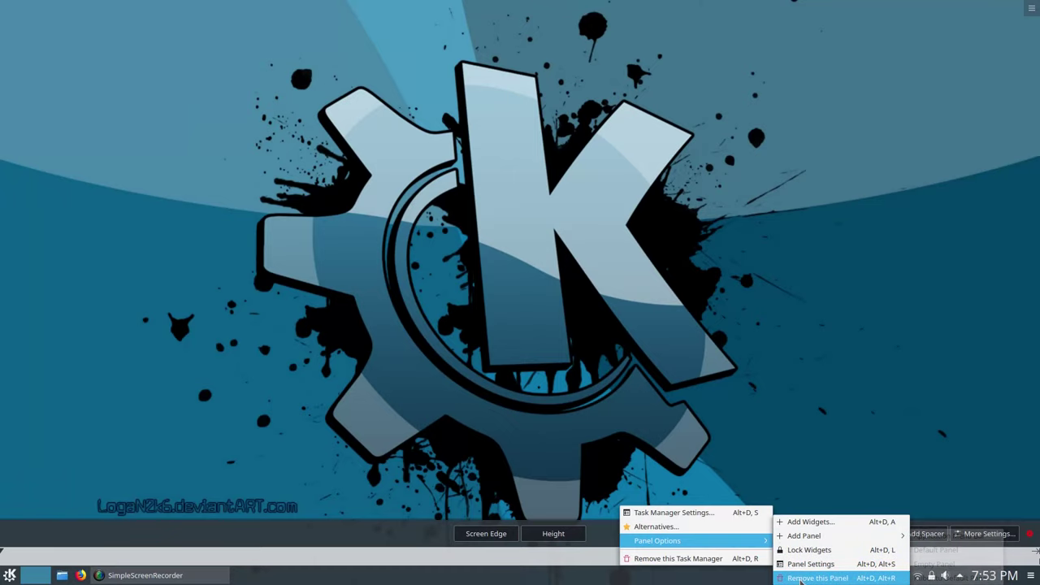
left_click(802, 566)
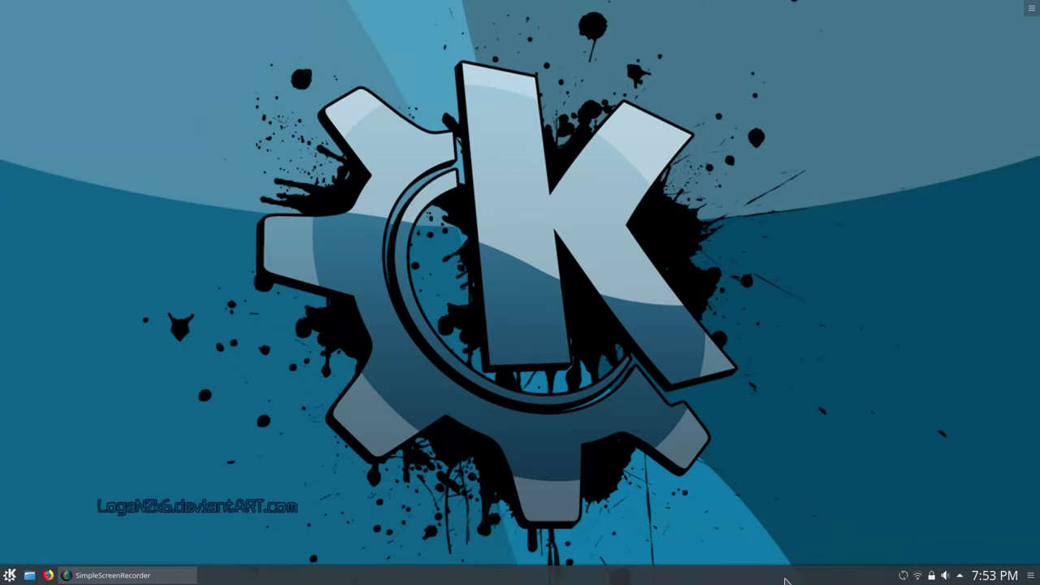
right_click(798, 568)
mouse_move(796, 564)
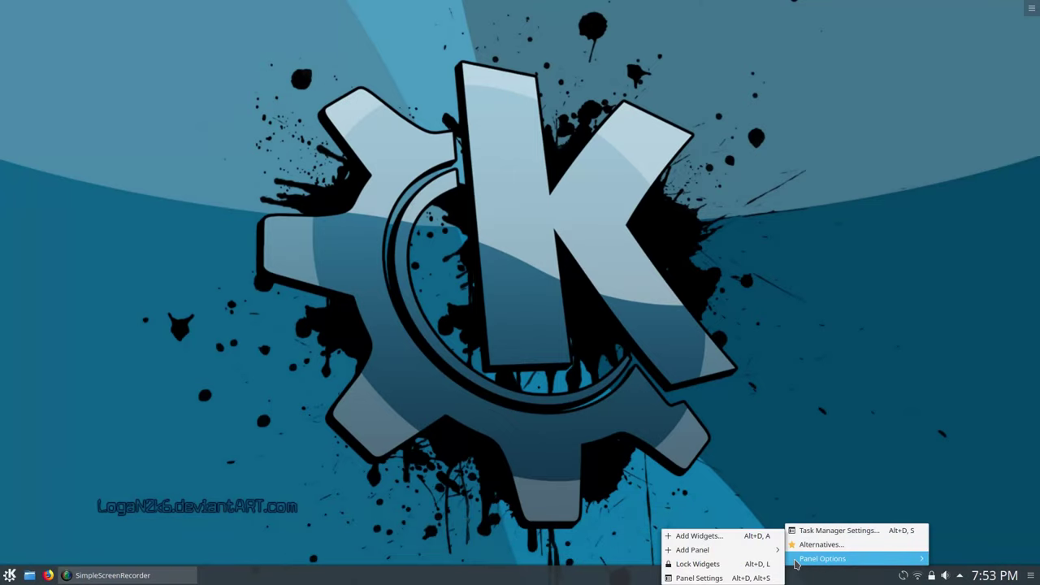
left_click(745, 561)
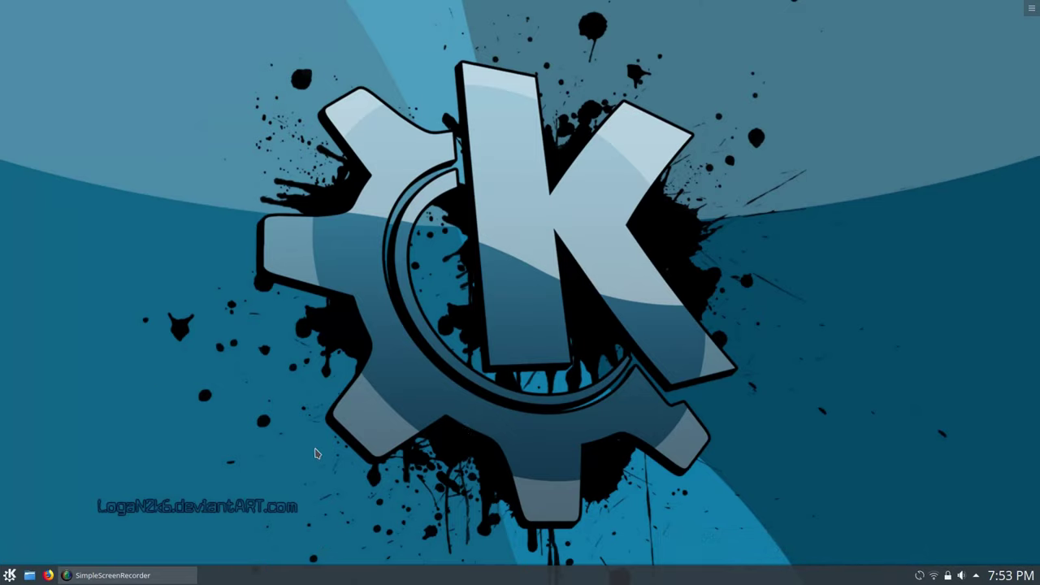
- Open System Settings from the launcher favorites, enlarge its window, and reposition it near the middle of the desktop
right_click(9, 577)
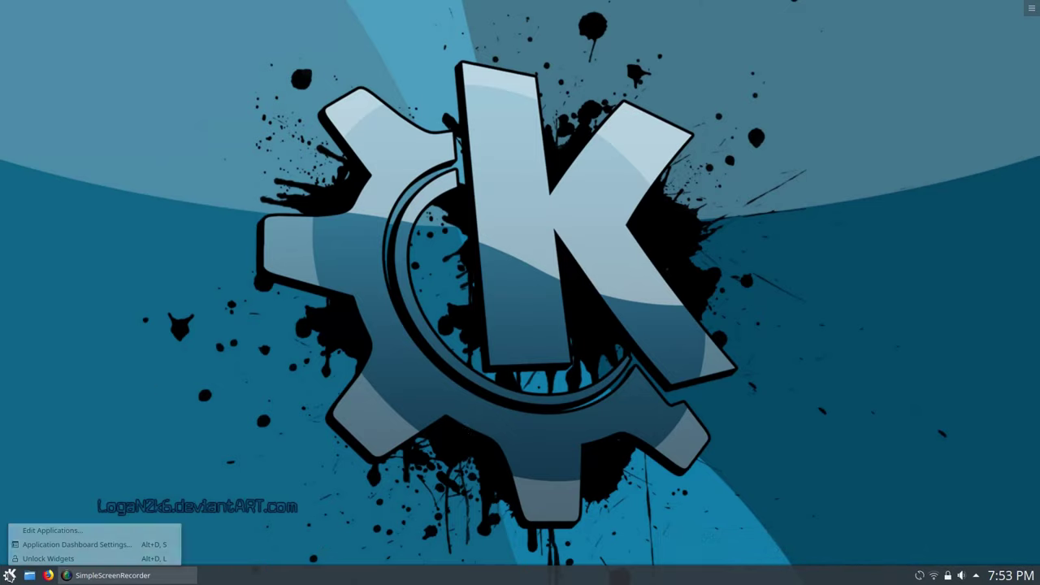
key("Escape")
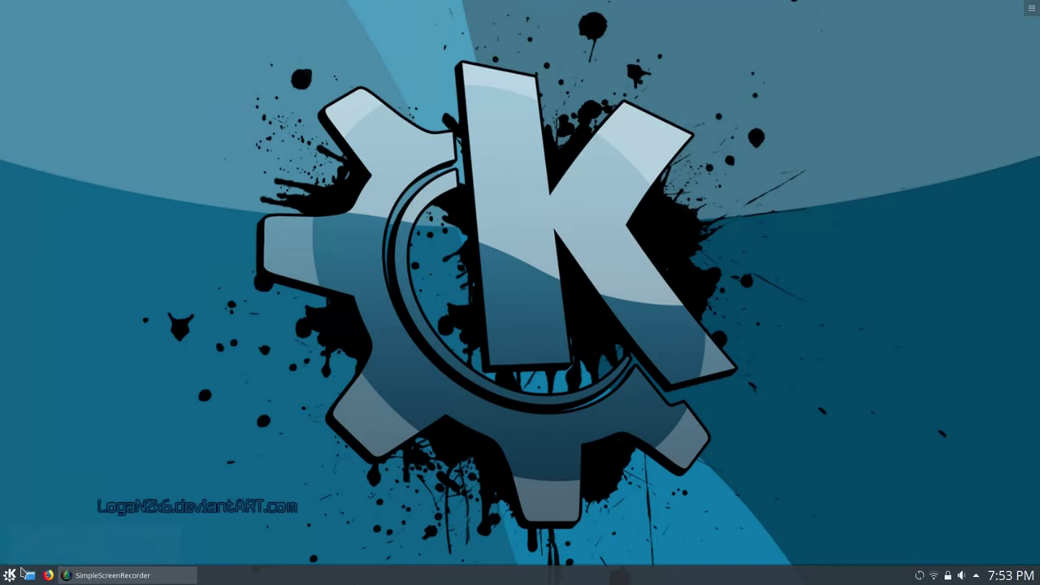
key("alt+F1")
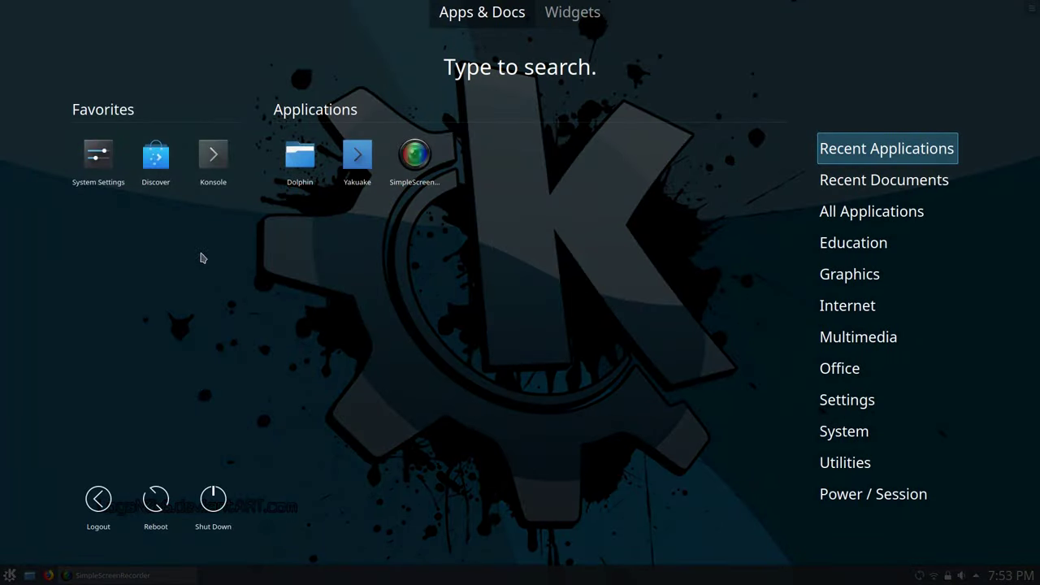
left_click(109, 171)
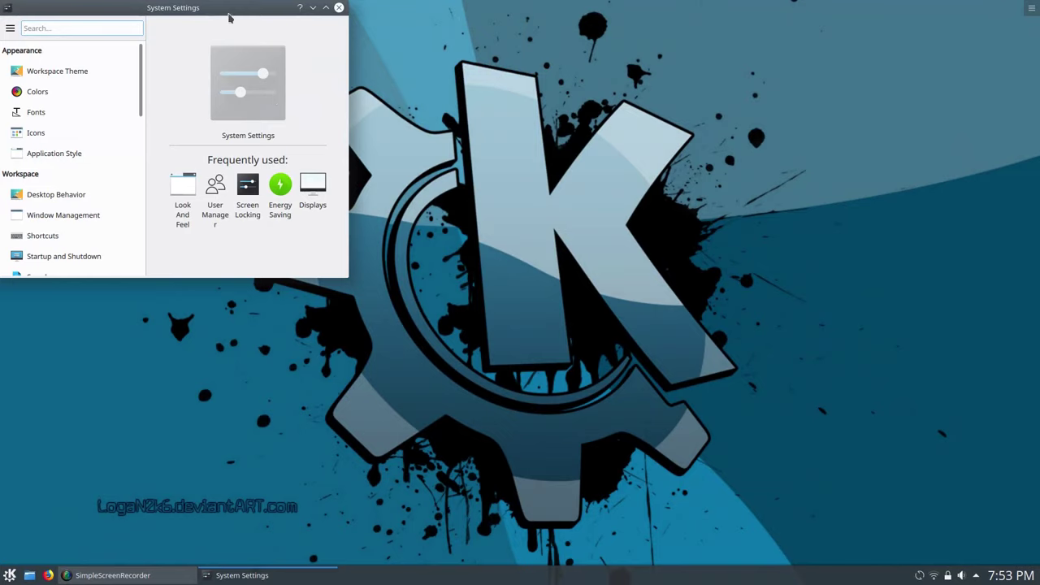
left_click_drag(229, 16, 495, 93)
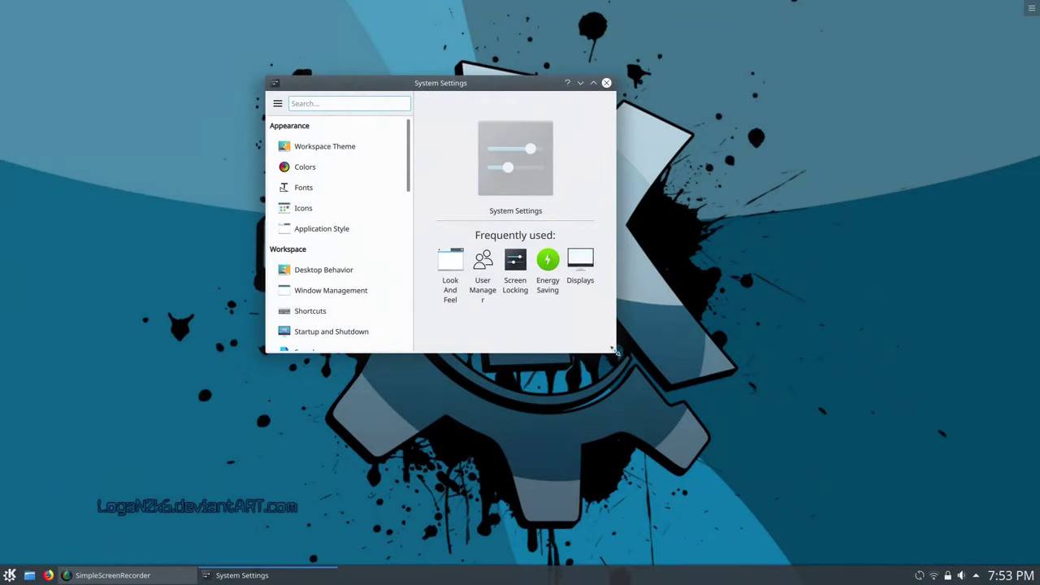
left_click_drag(615, 351, 891, 513)
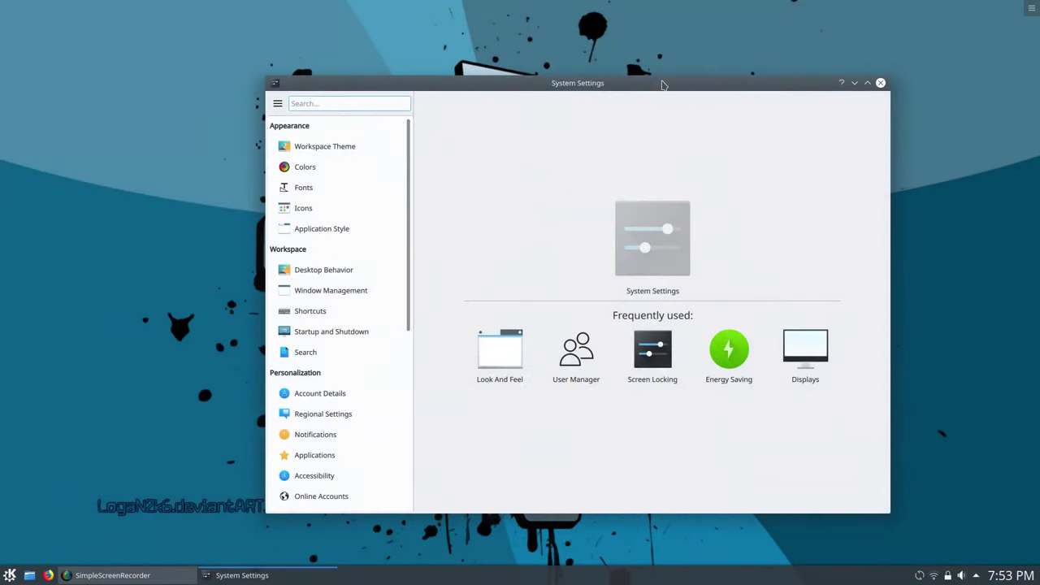
left_click_drag(662, 83, 639, 55)
- Switch the System Settings view style to Icon View and shift the window slightly toward the desktop's centre
left_click(253, 75)
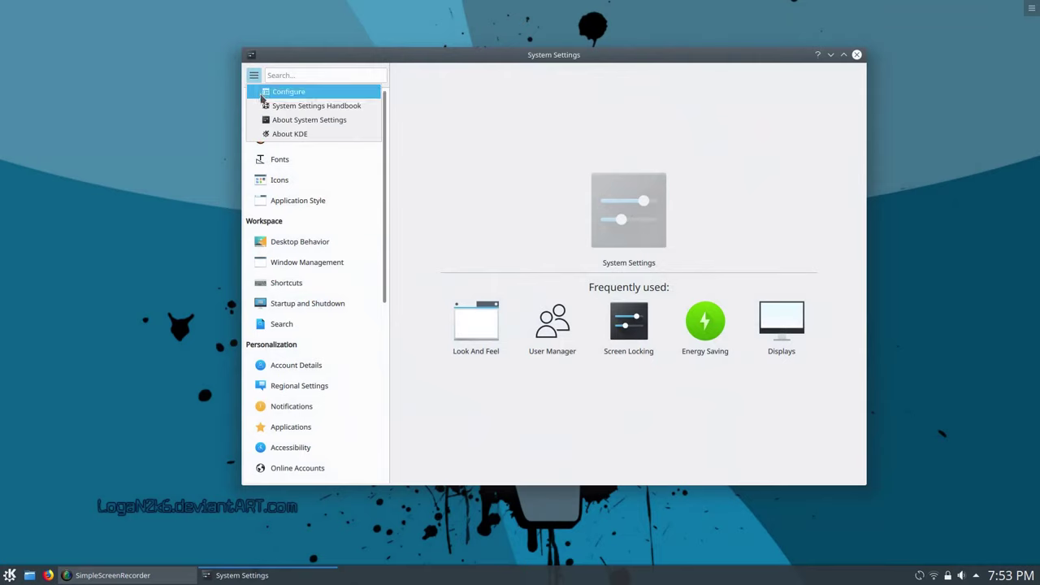
left_click(268, 92)
left_click(526, 258)
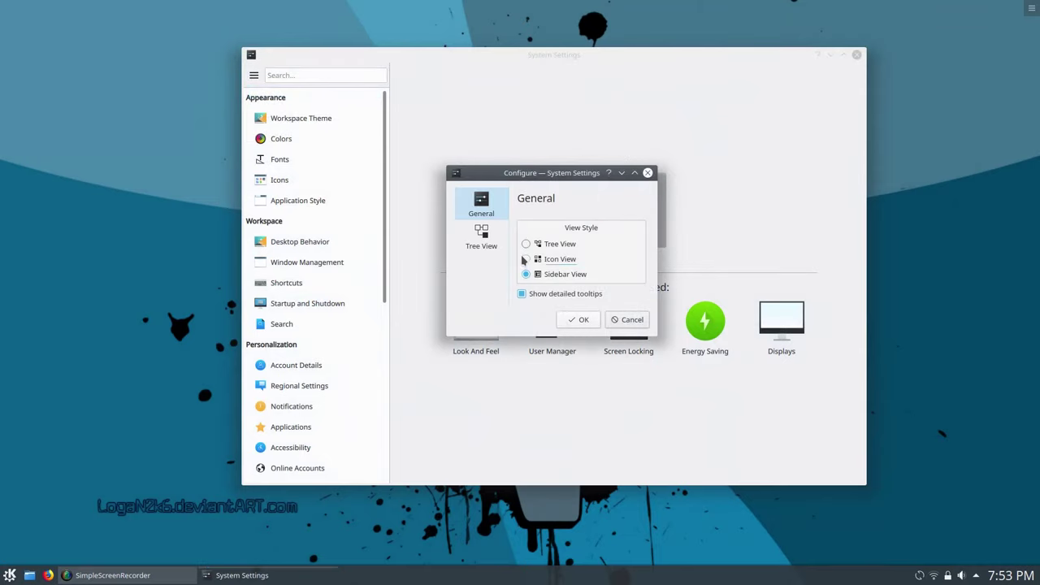
left_click(582, 320)
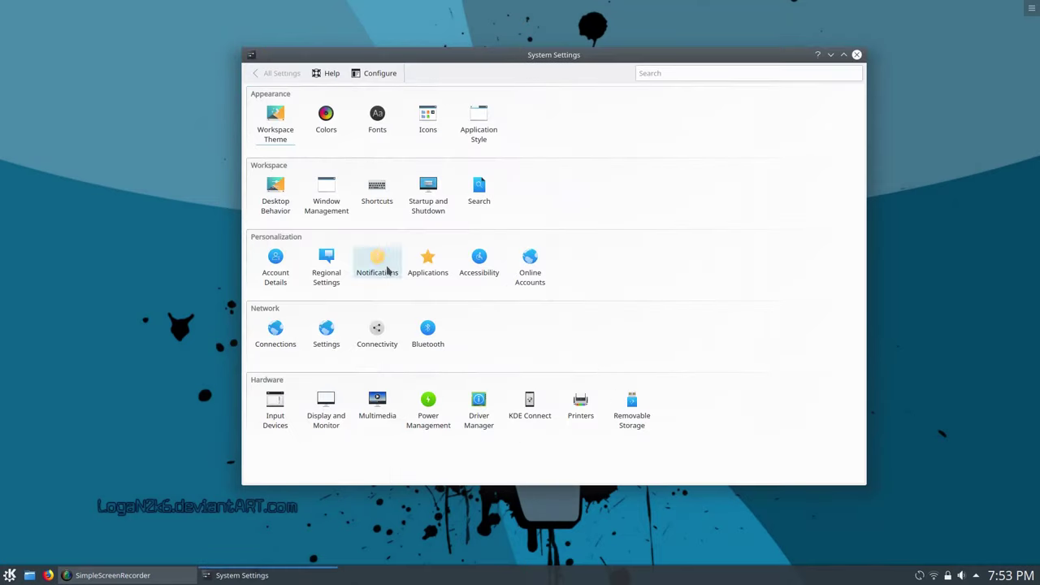
left_click_drag(609, 54, 634, 50)
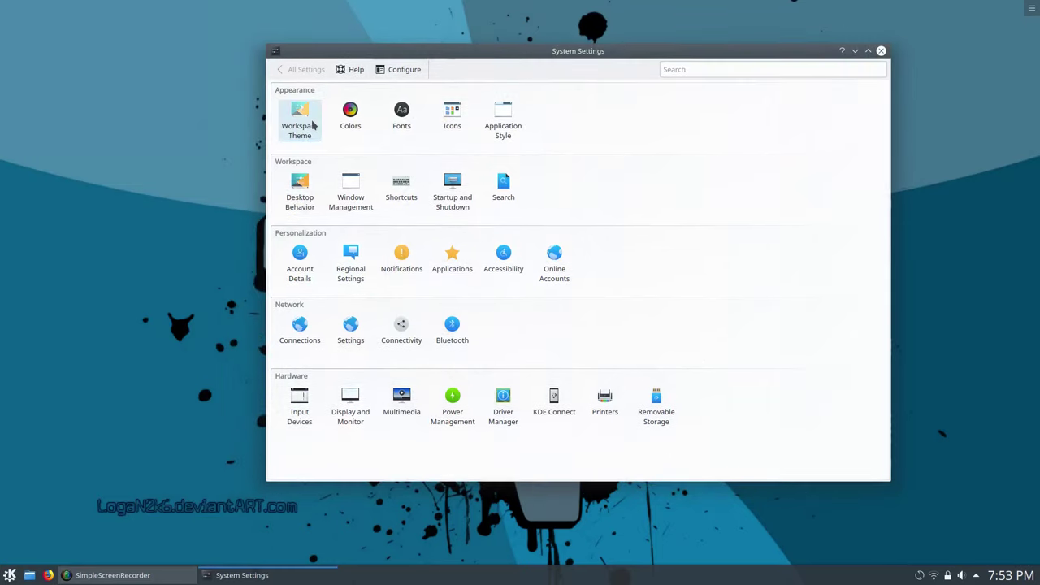
- In the Workspace Theme settings, search the downloadable Look And Feel packages for Modern and install the Modern package
left_click(294, 127)
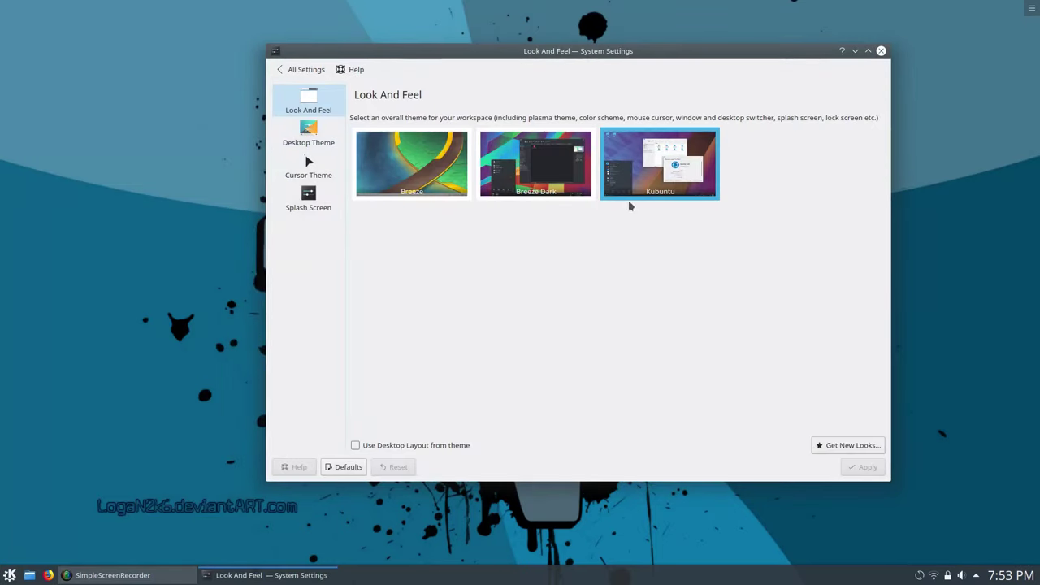
left_click(823, 445)
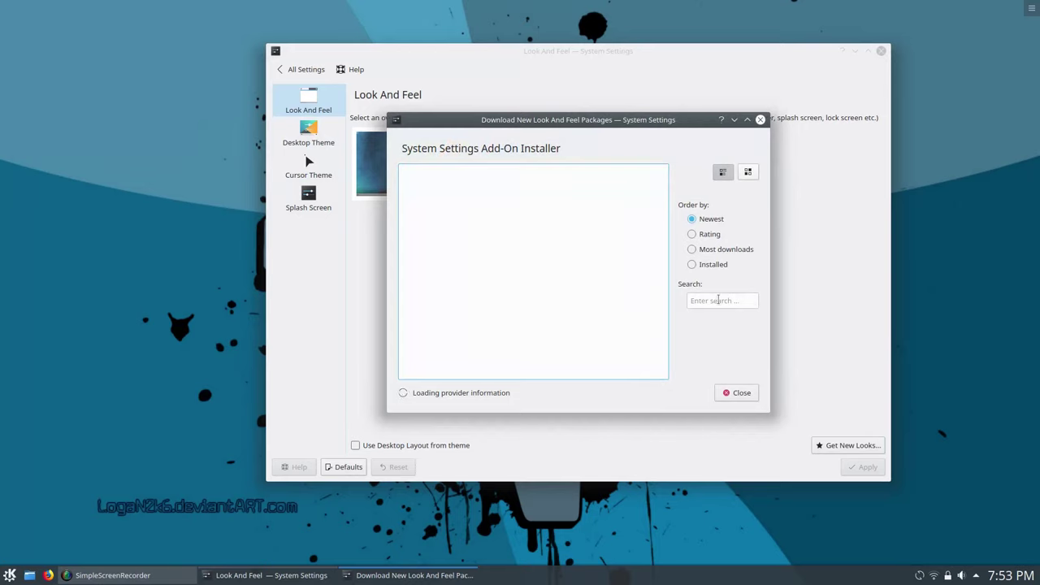
left_click(718, 300)
type("Modern")
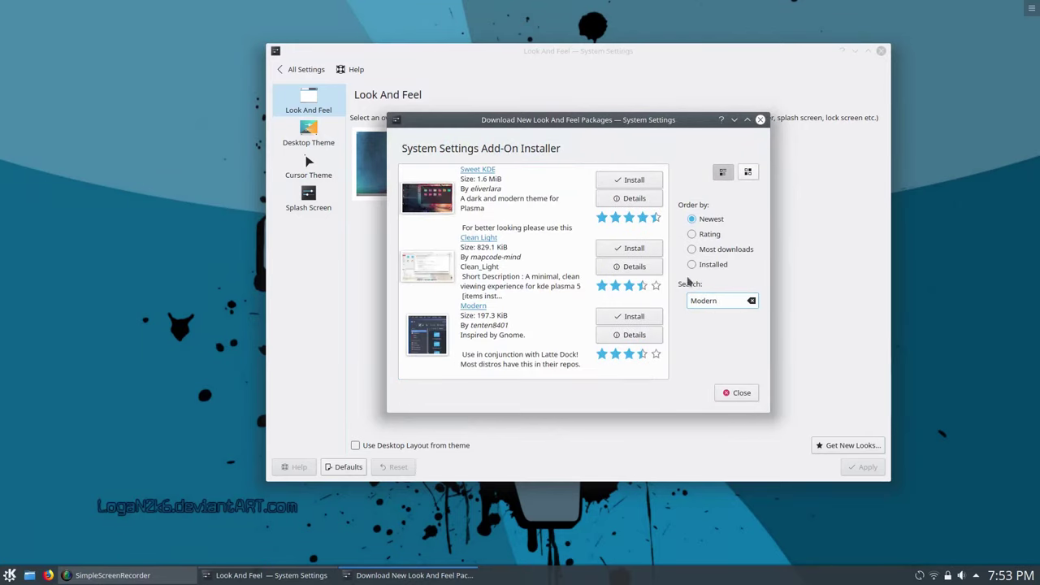
left_click(648, 316)
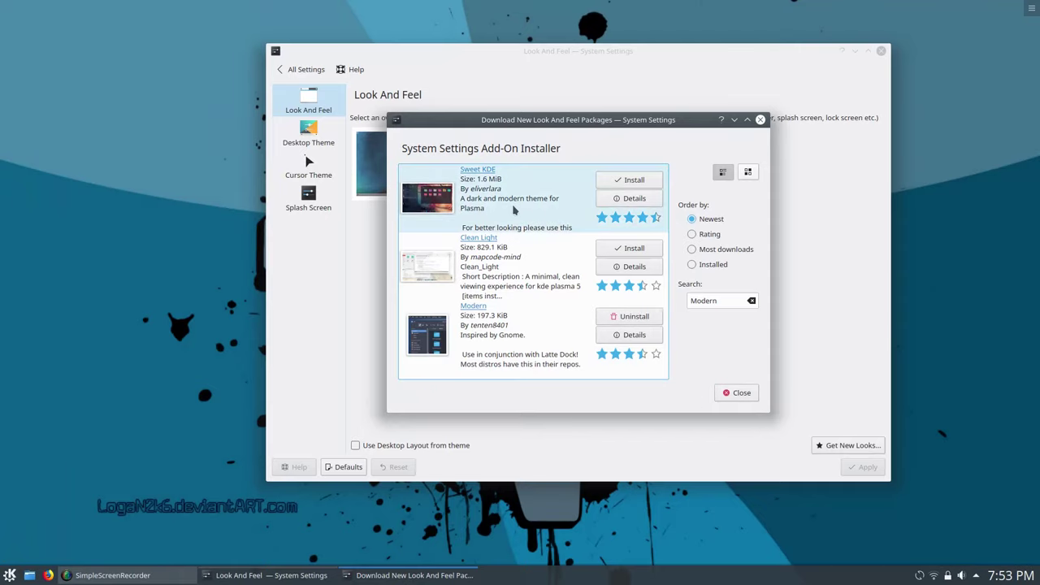
- Clear the search, browse the Look And Feel packages ordered by rating, and close the add-on installer
key("ctrl+a")
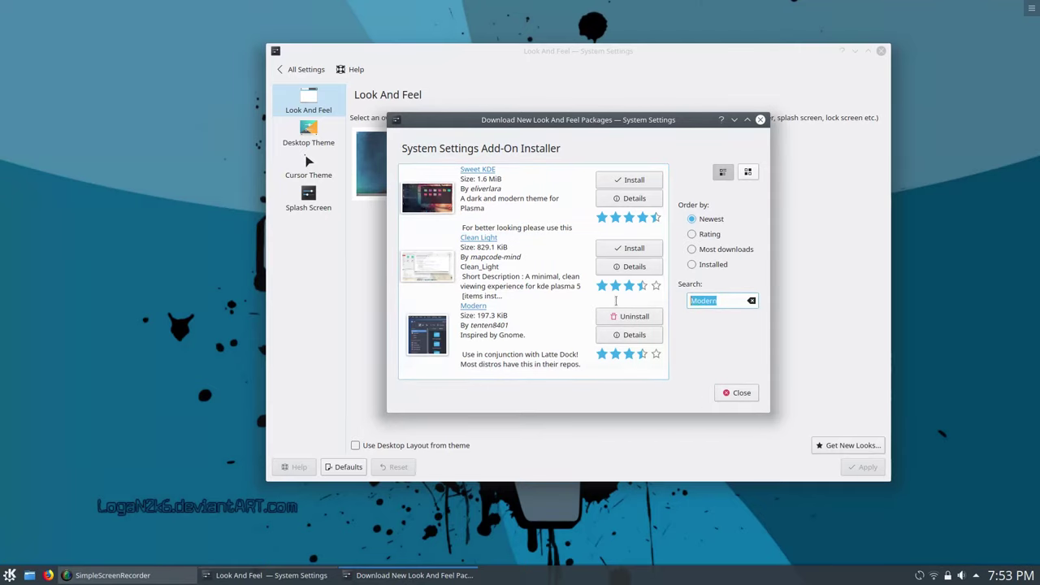
key("BackSpace")
left_click(692, 234)
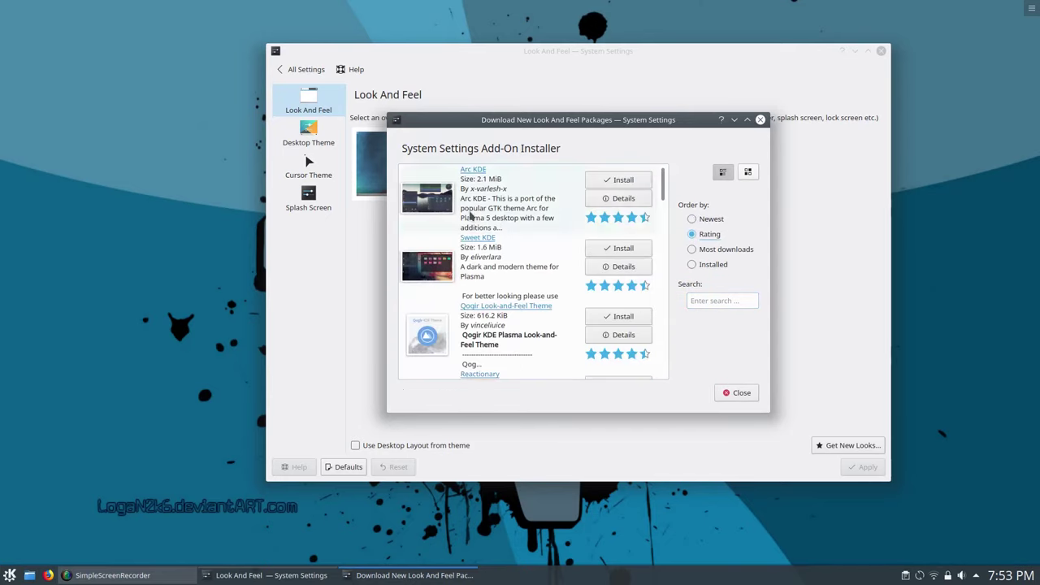
scroll(522, 253, "down", 5)
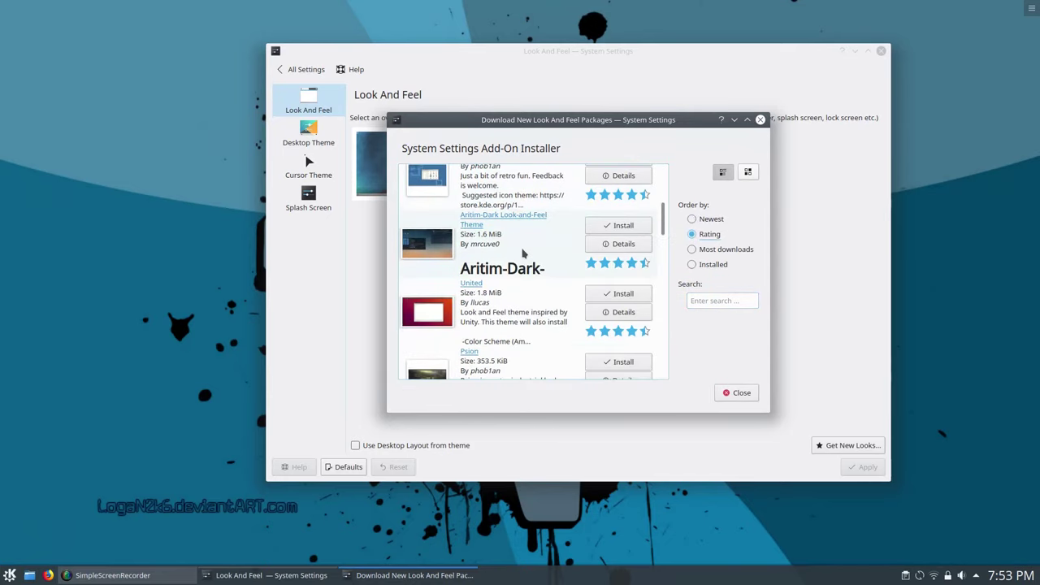
scroll(524, 253, "down", 2)
scroll(524, 252, "up", 2)
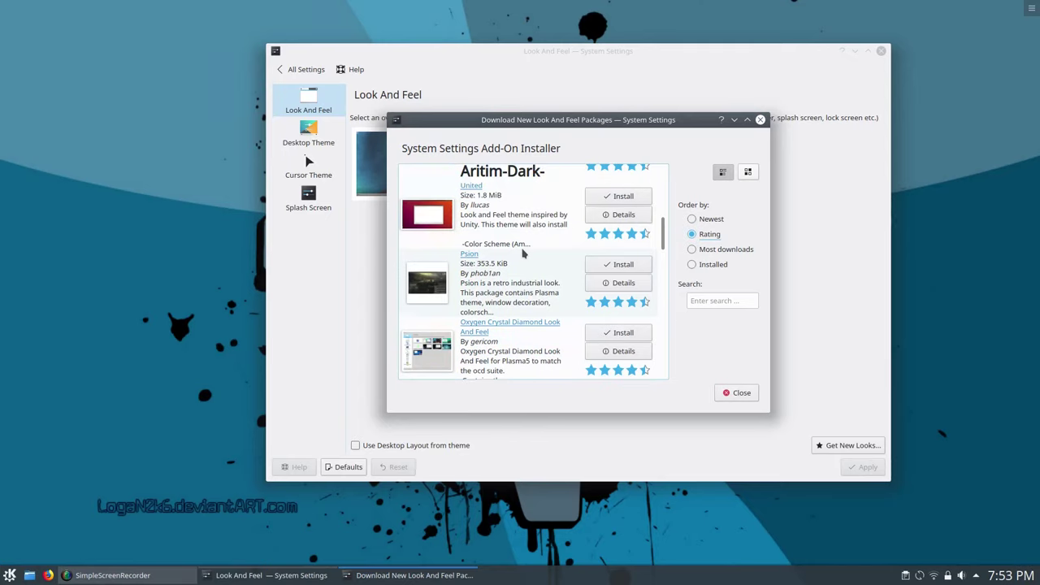
left_click(736, 392)
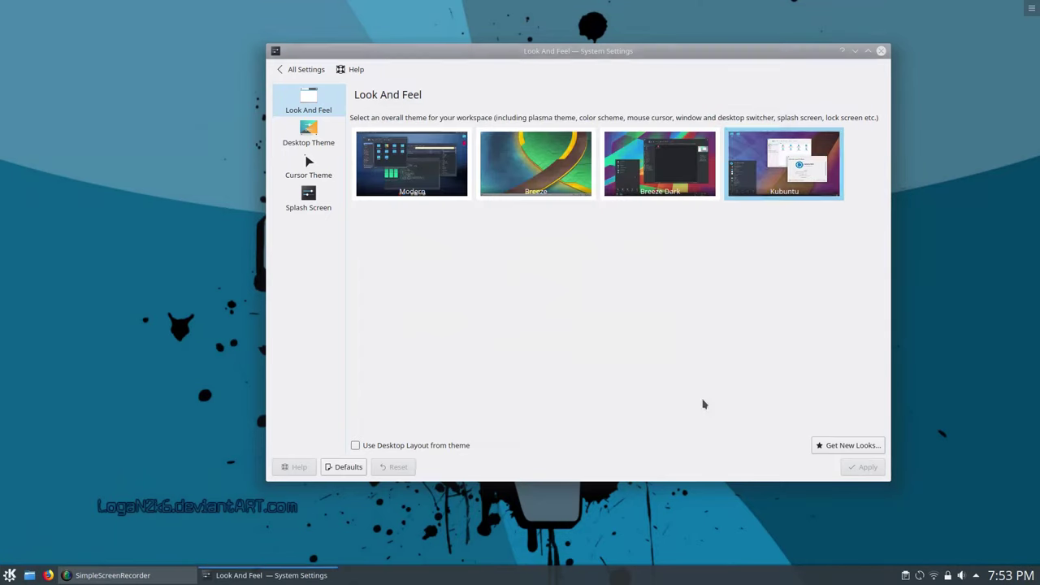
- Apply the Modern look and feel to the workspace and set the desktop theme to Oxygen
left_click(389, 177)
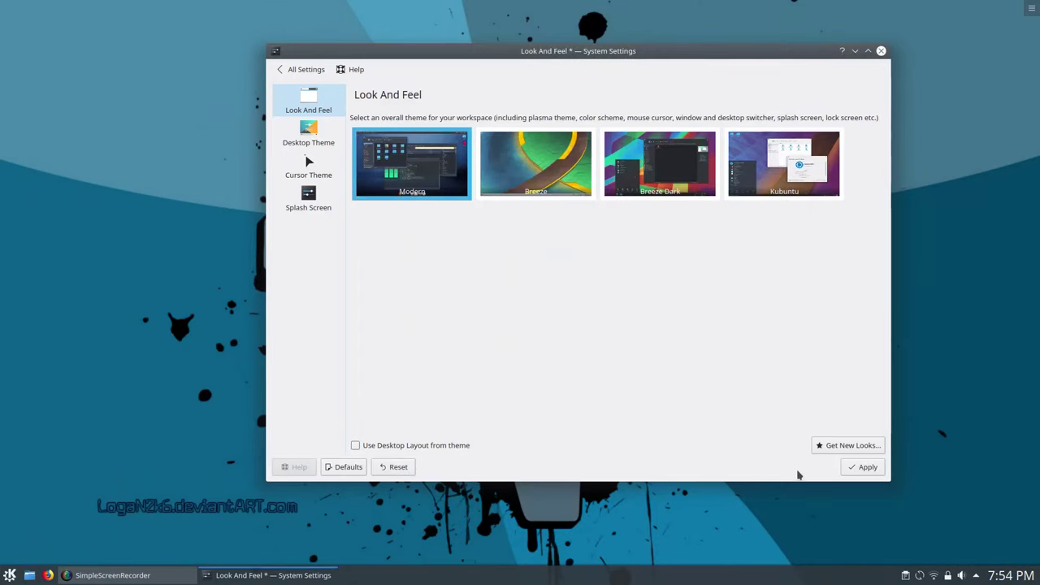
left_click(857, 468)
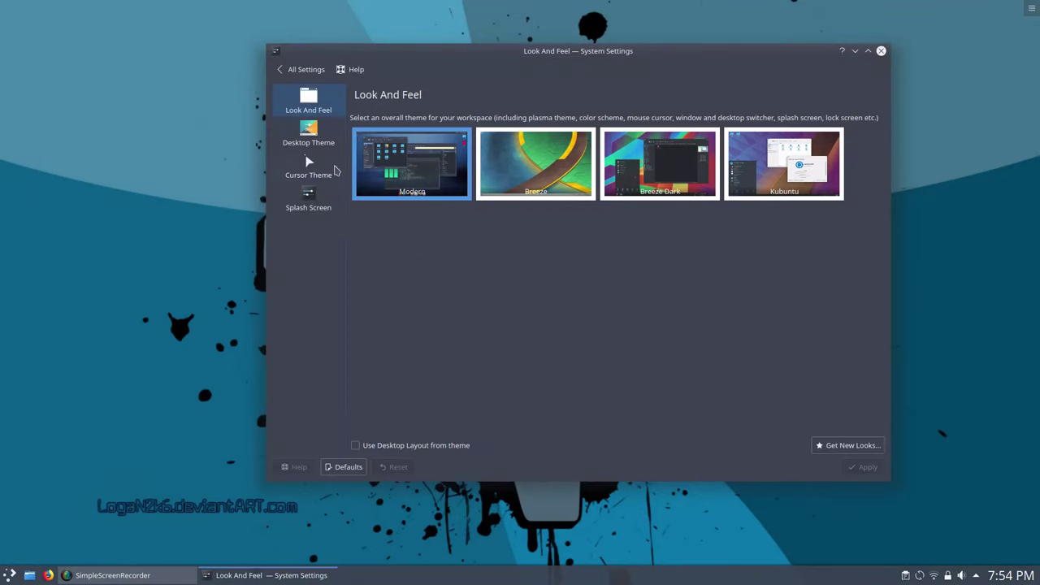
left_click(310, 138)
left_click(522, 256)
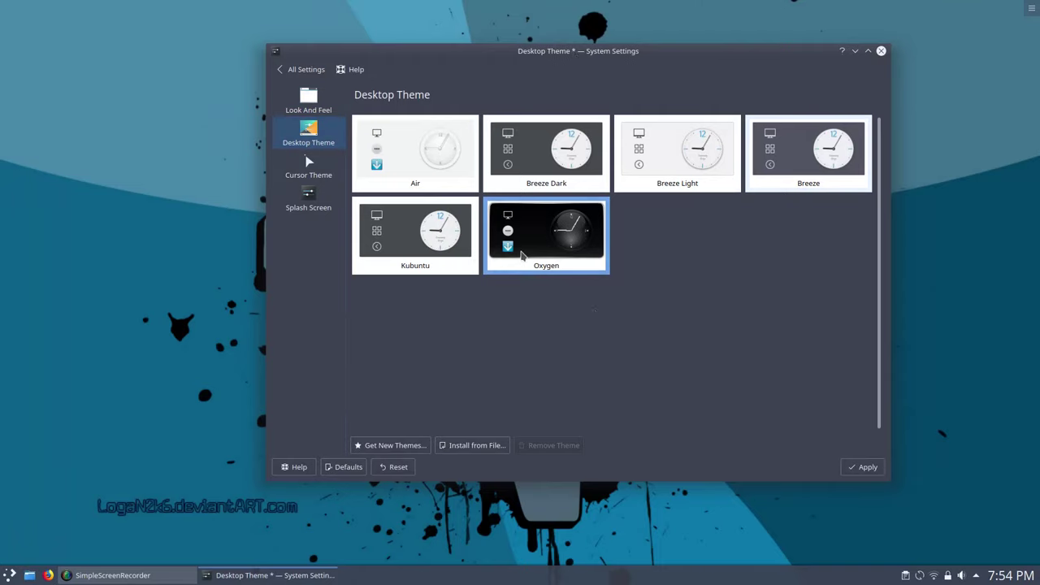
left_click(863, 467)
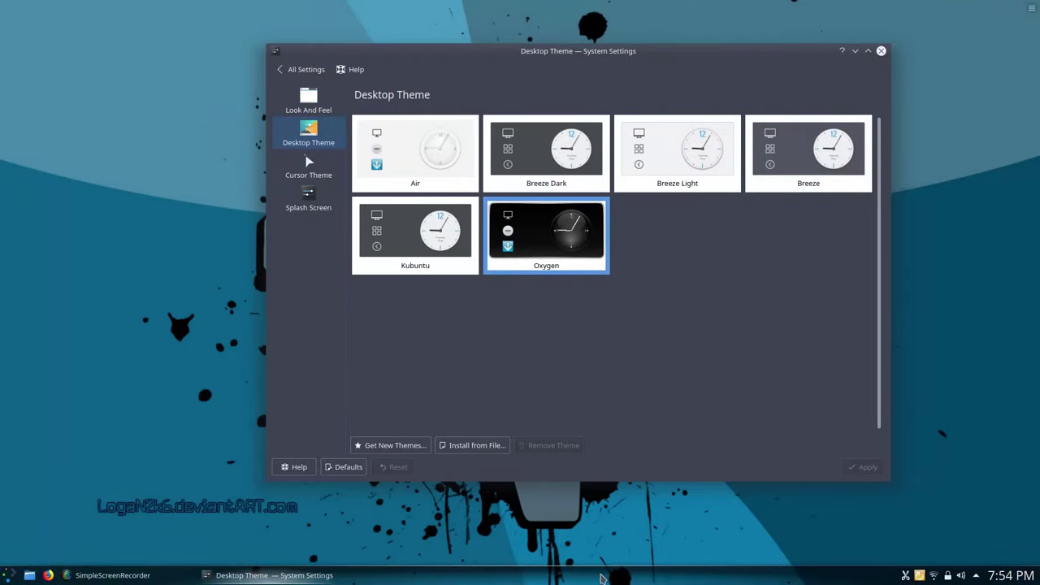
- Set the splash screen theme to Breeze and apply it
left_click(312, 204)
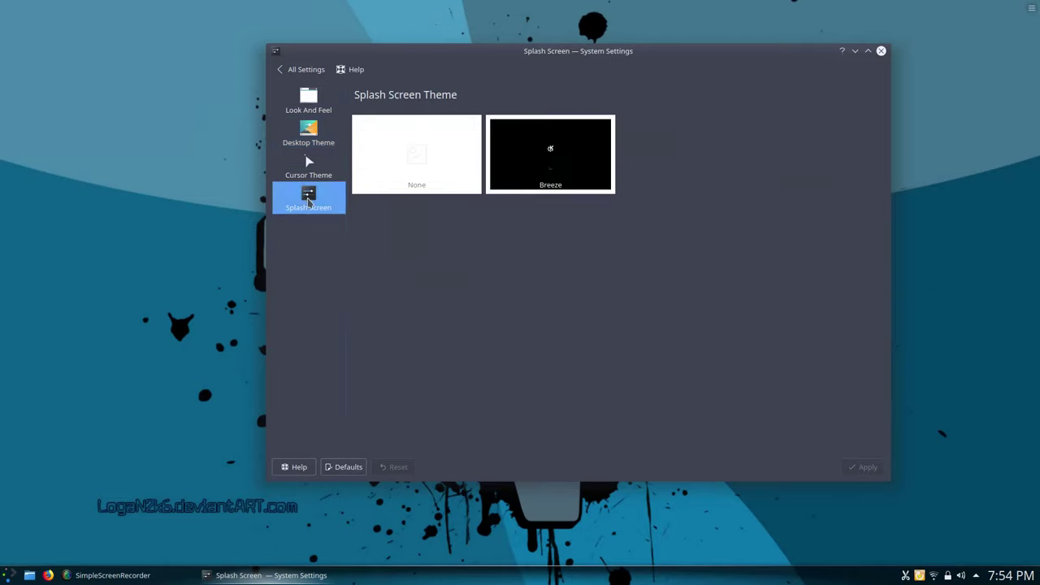
left_click(510, 180)
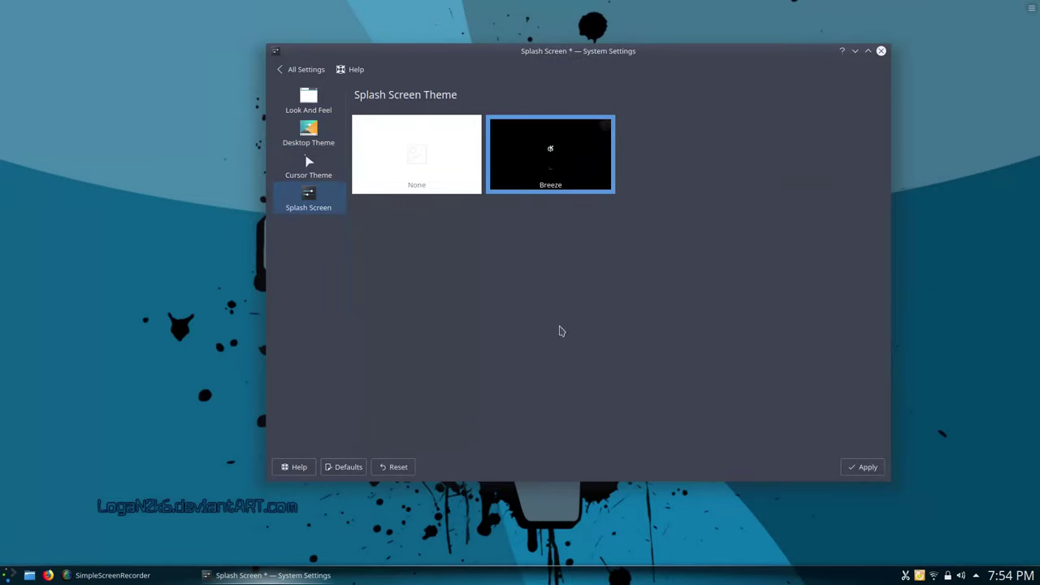
left_click(853, 468)
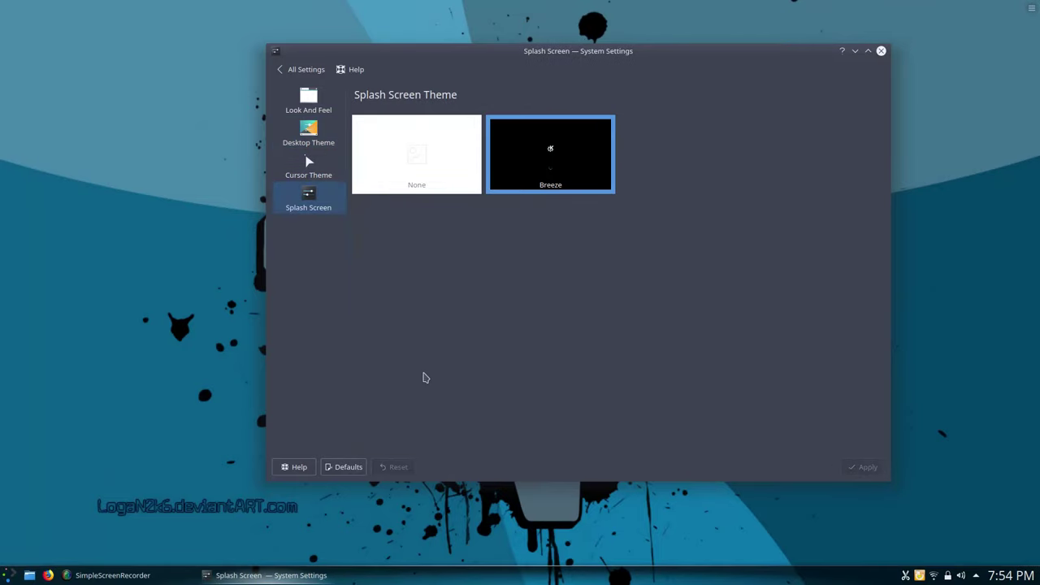
- In the Fonts settings, set the size of all fonts to 12, apply it, and stop the font change message from showing again
left_click(299, 69)
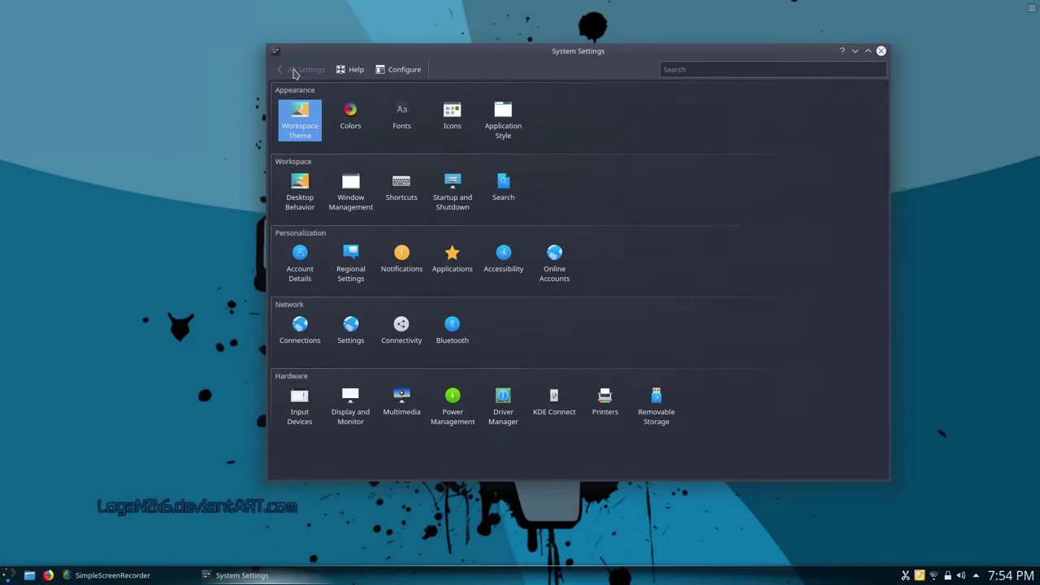
left_click(402, 122)
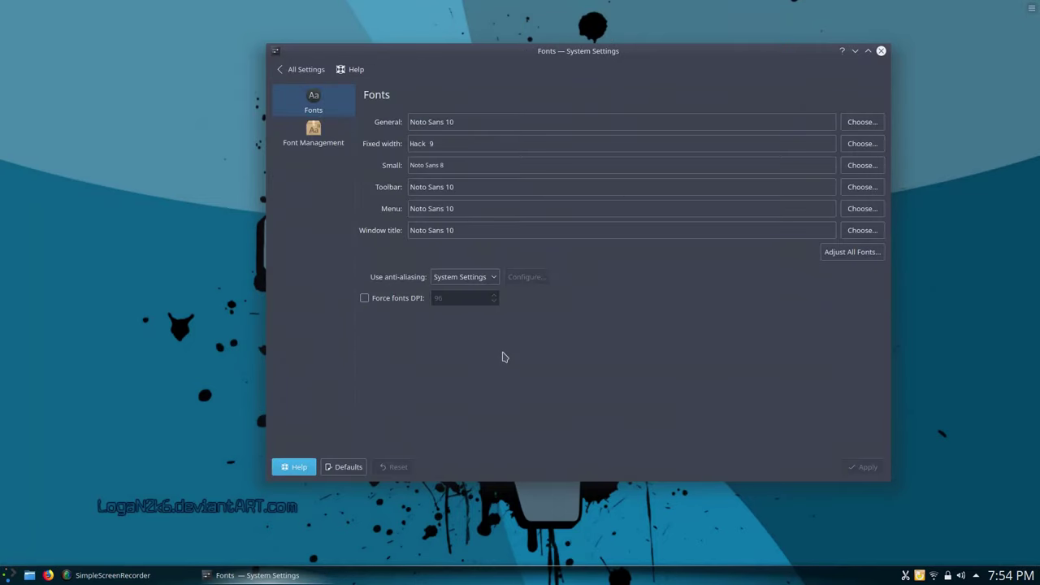
left_click(825, 254)
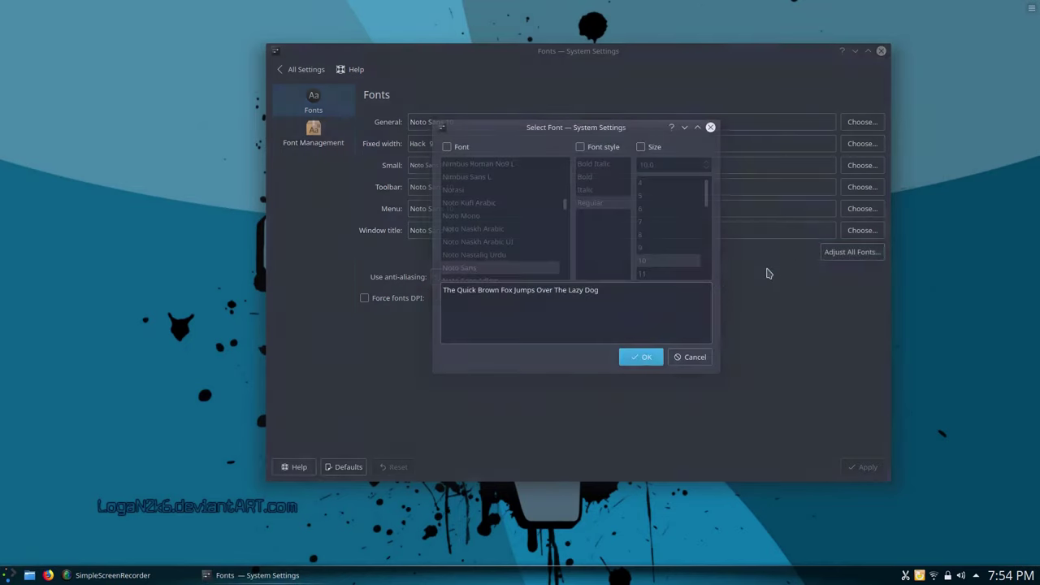
left_click(642, 147)
scroll(688, 223, "down", 2)
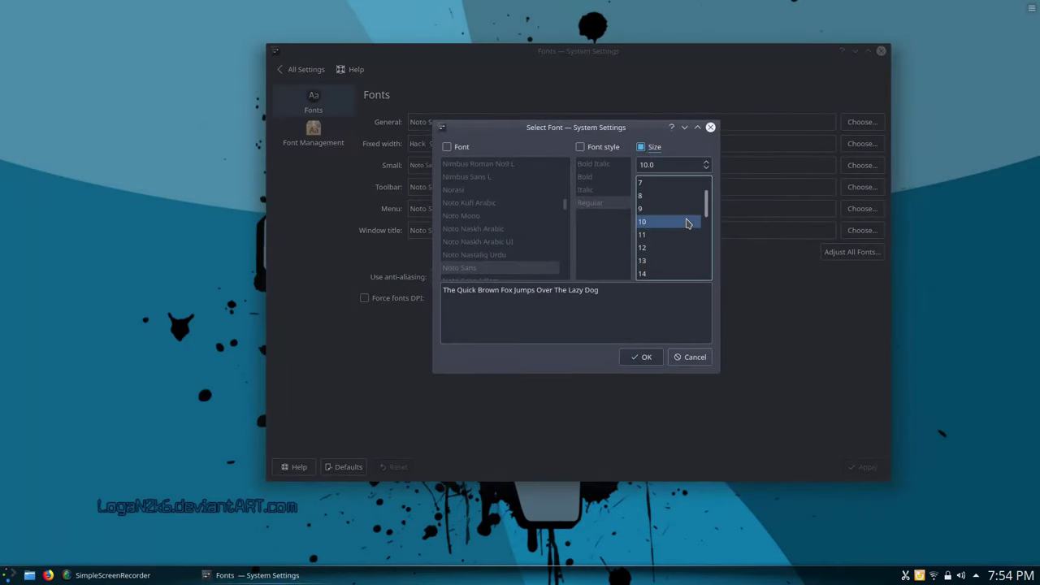
left_click(651, 209)
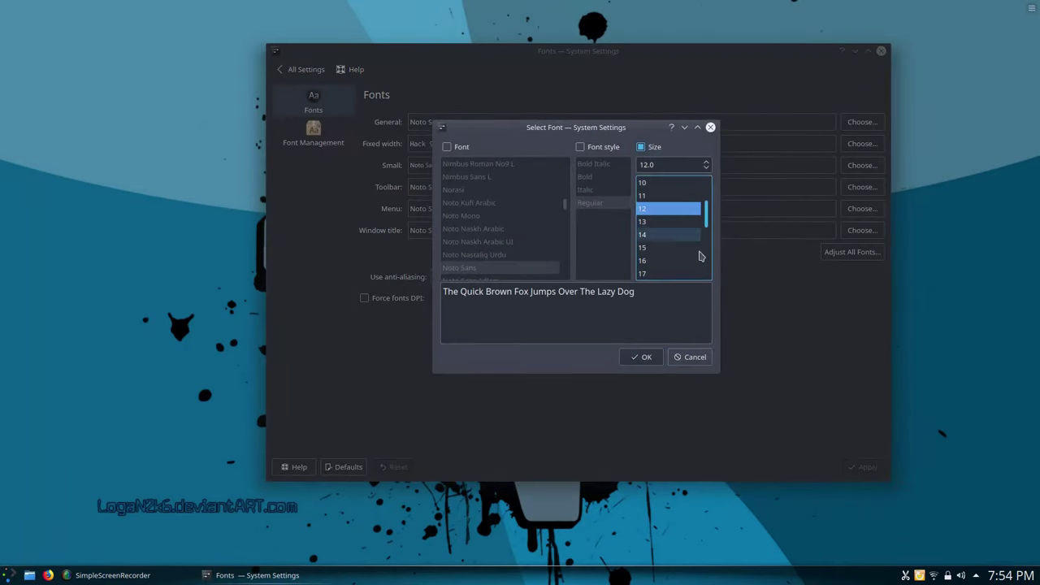
left_click(641, 357)
left_click(857, 466)
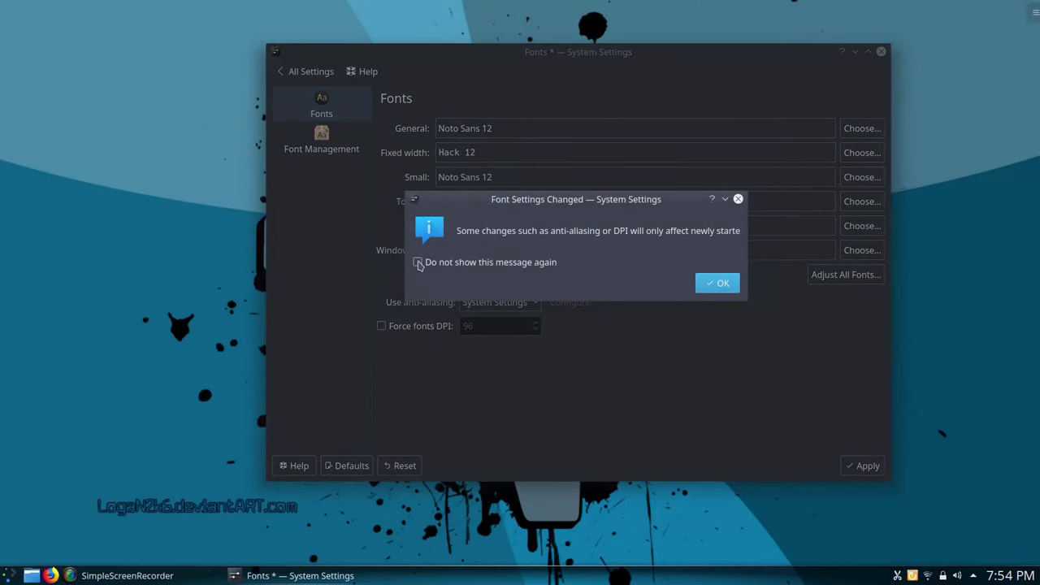
left_click(418, 263)
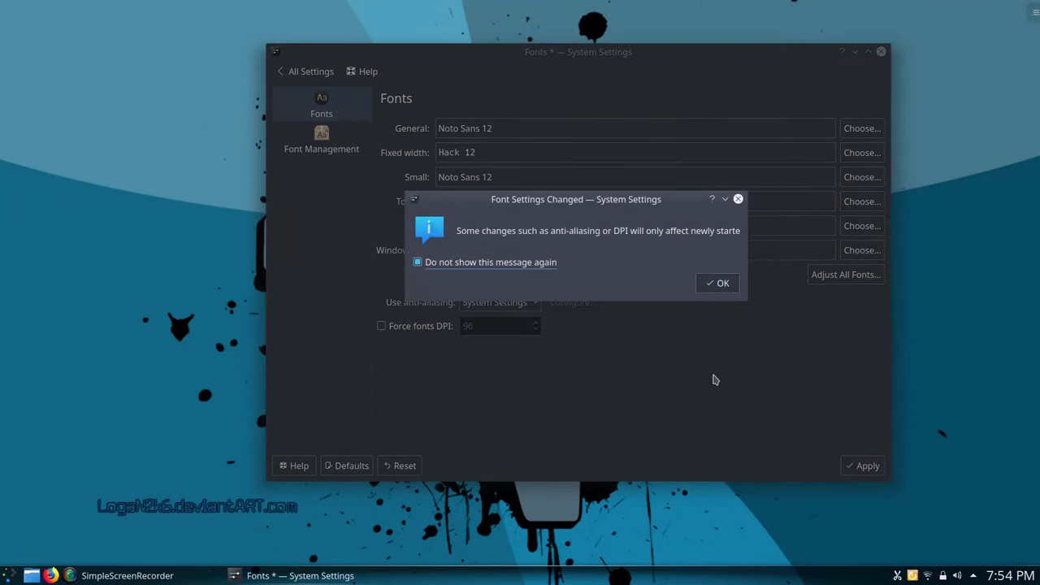
left_click(718, 283)
- Open the Icons settings and try to search the downloadable icon themes for Buuf, ordered by rating
left_click(309, 72)
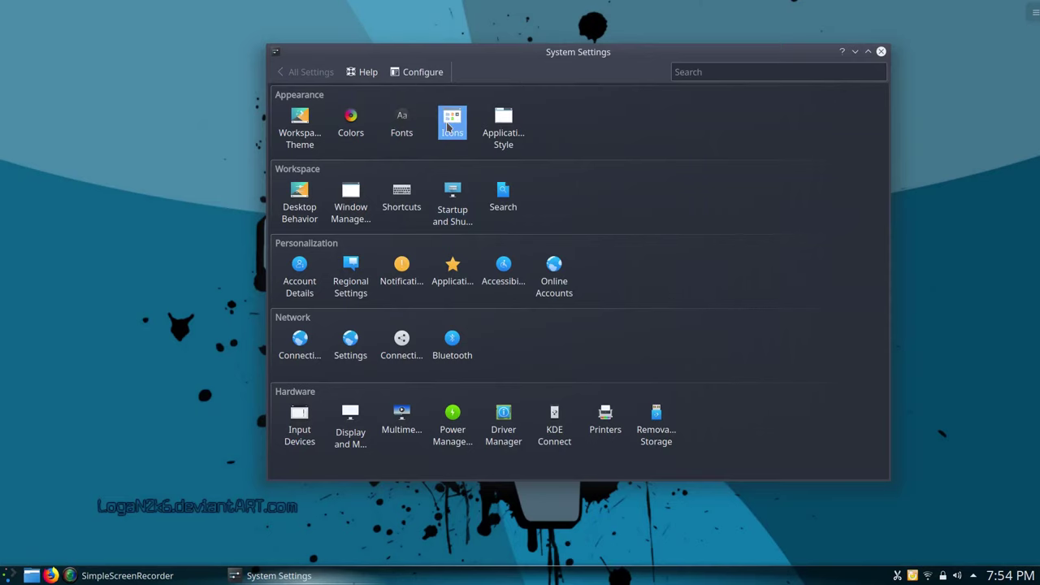
left_click(449, 124)
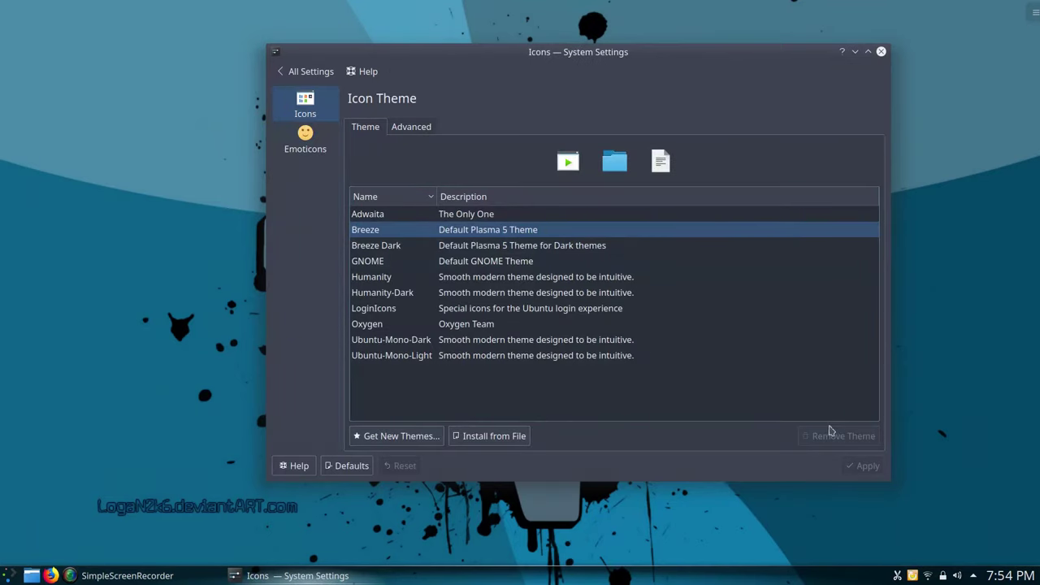
left_click(396, 436)
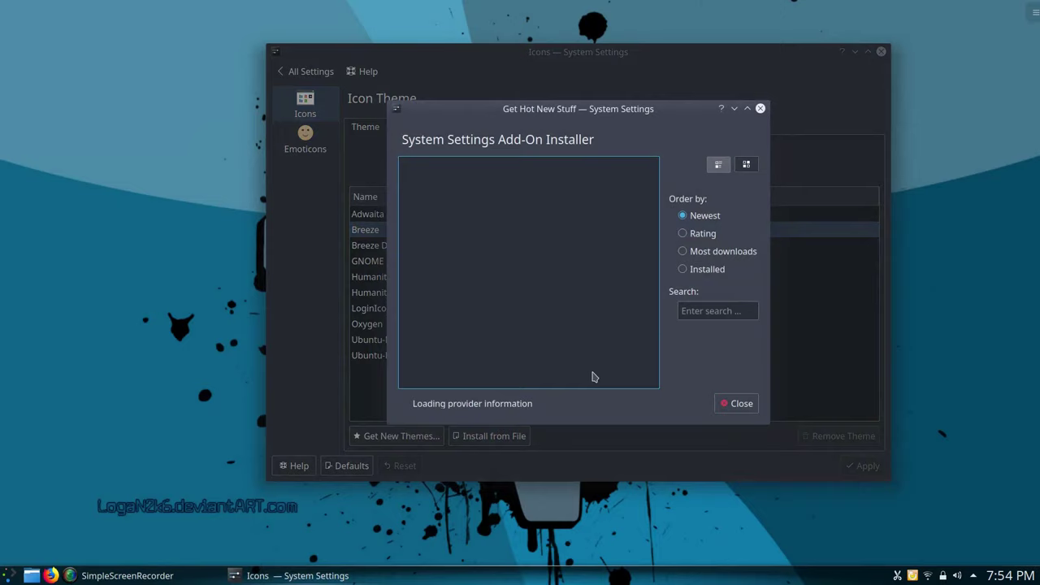
left_click(711, 310)
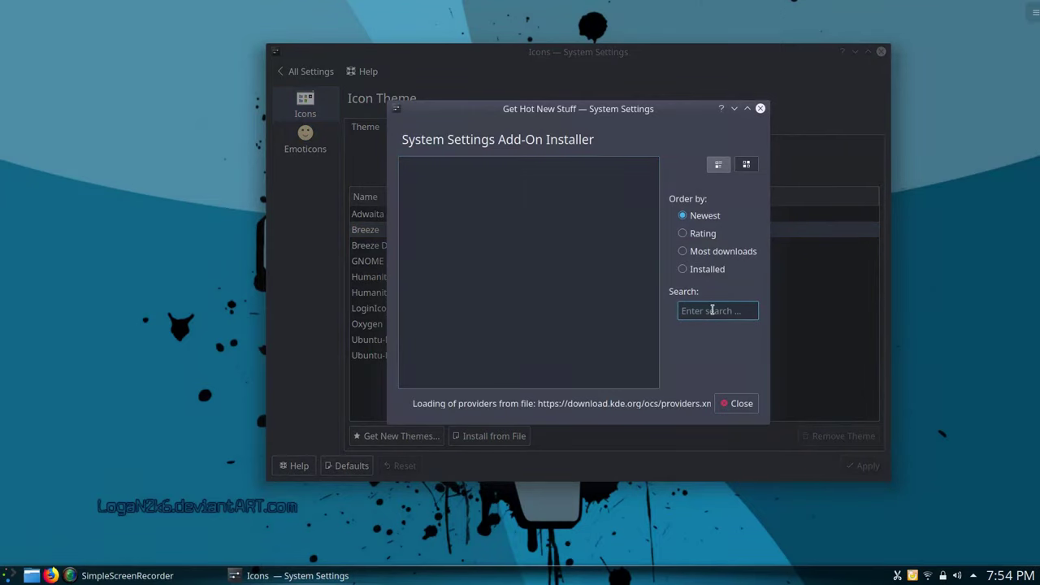
type("Buuf")
left_click(683, 234)
left_click_drag(721, 309, 645, 312)
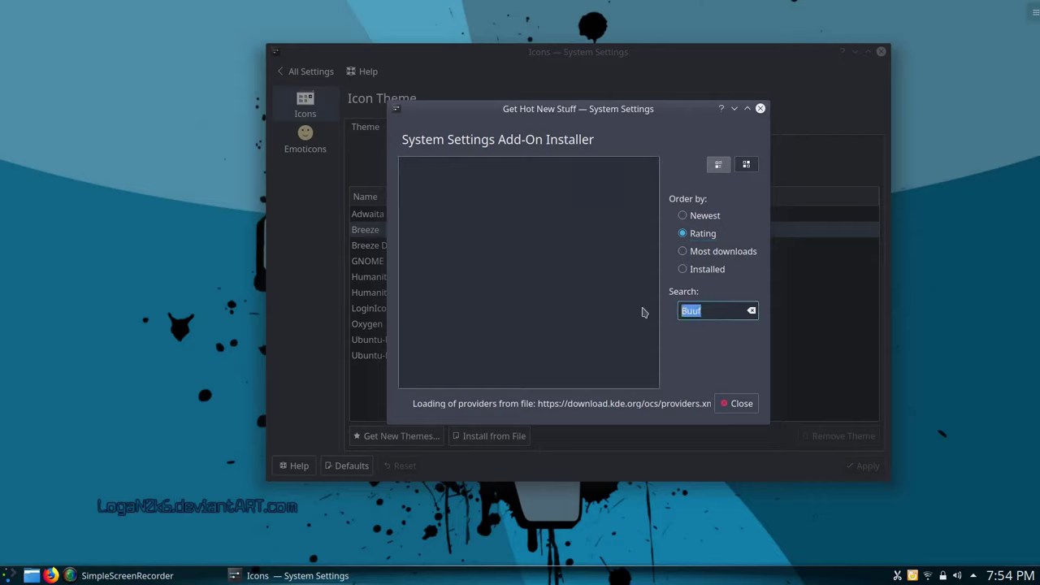
key("BackSpace")
type("Bu")
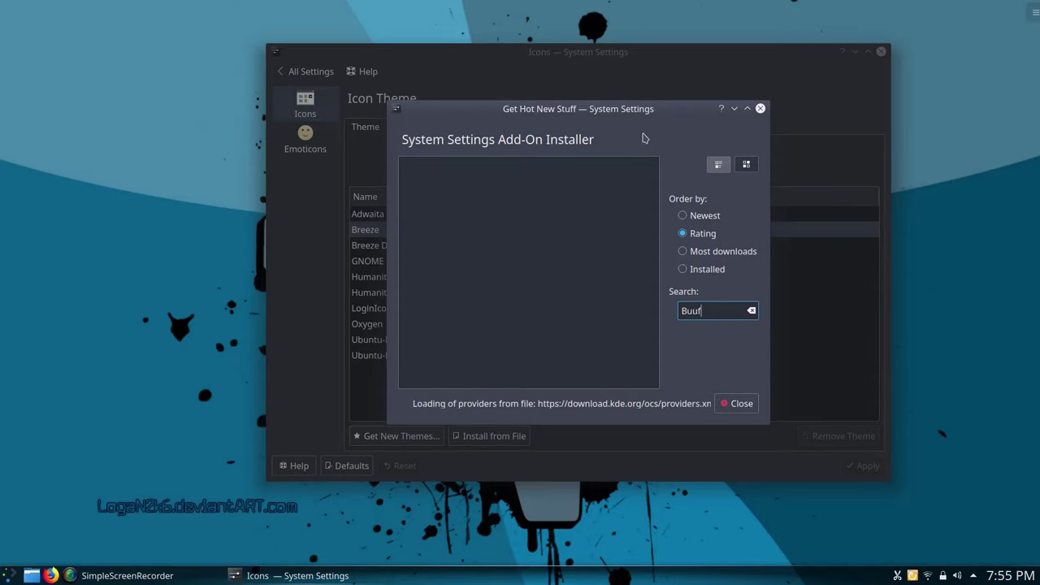
left_click_drag(644, 114, 615, 69)
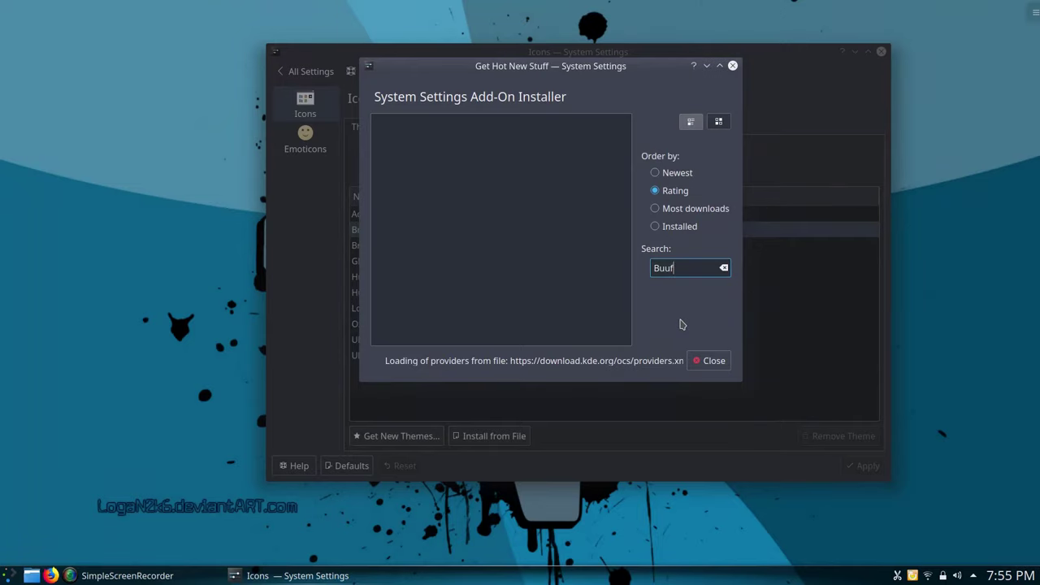
- Check the active network connection and close the icon theme installer
left_click(929, 575)
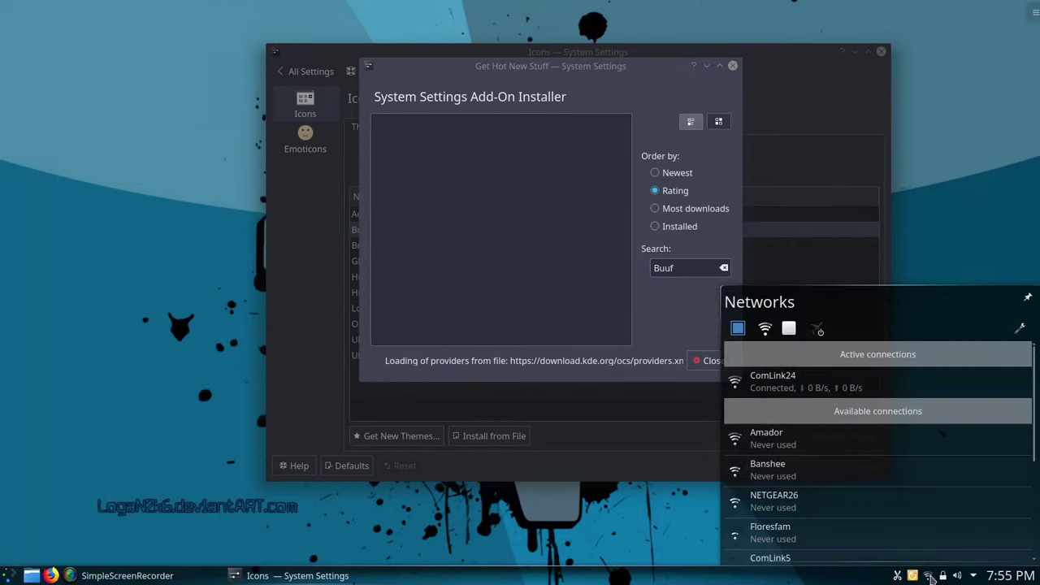
left_click(929, 575)
left_click(710, 360)
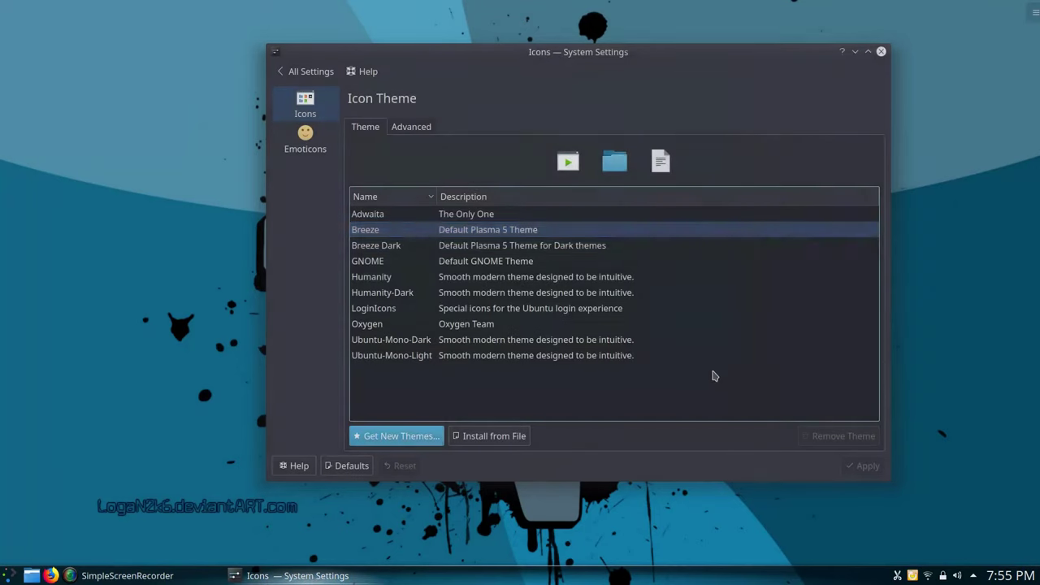
- Reopen the downloadable icon themes, search for Buuf, and install the Buuf Plasma icon theme
left_click(403, 436)
left_click(698, 312)
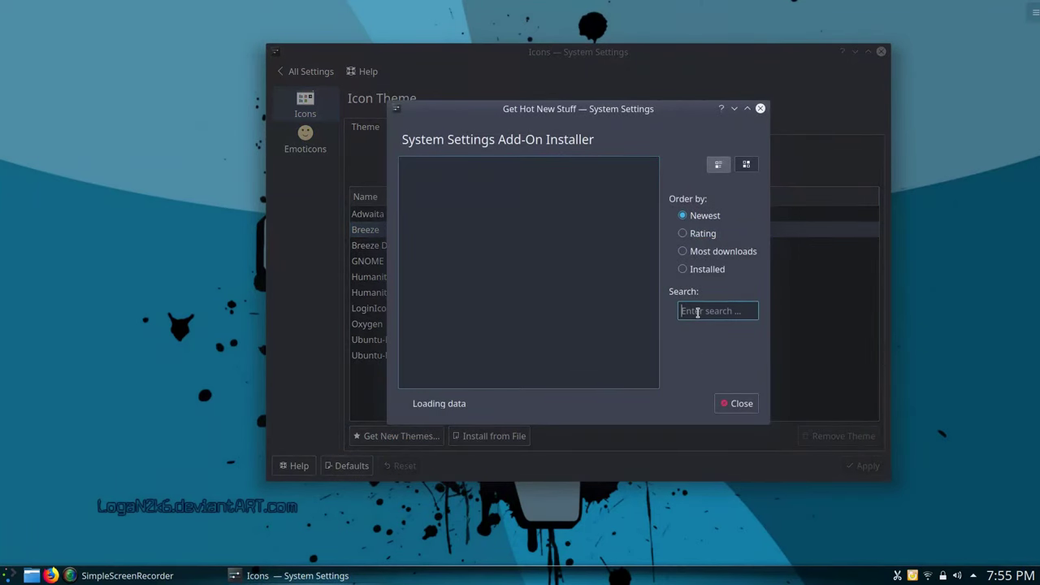
type("Buuf")
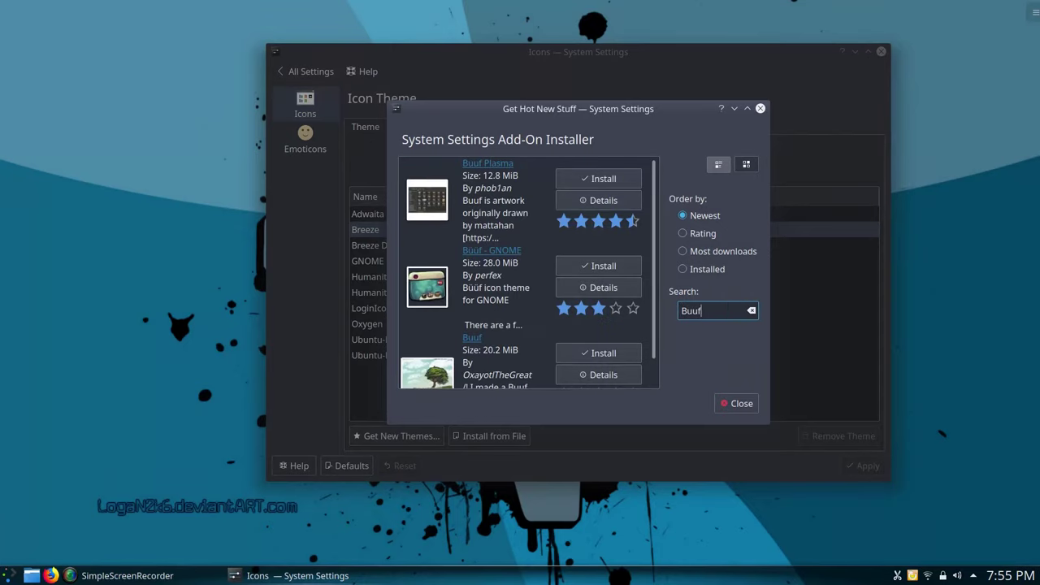
left_click(582, 181)
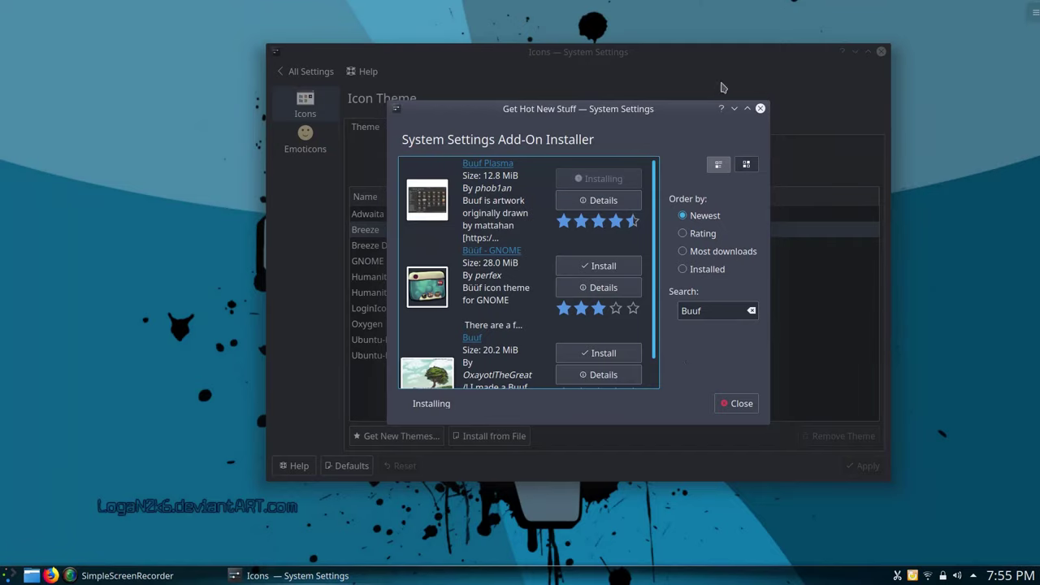
- Move the settings windows aside, open Dolphin on the home folder next to them, and resize its window and enlarge its icons
left_click_drag(732, 54, 860, 46)
left_click_drag(677, 110, 747, 103)
left_click(31, 576)
left_click_drag(316, 194, 316, 18)
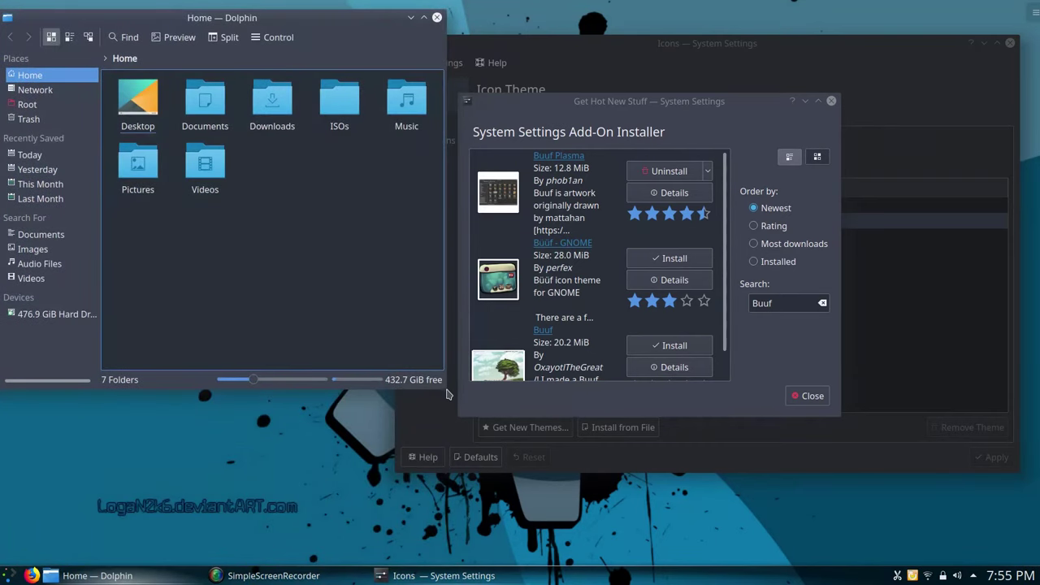
left_click_drag(444, 388, 393, 451)
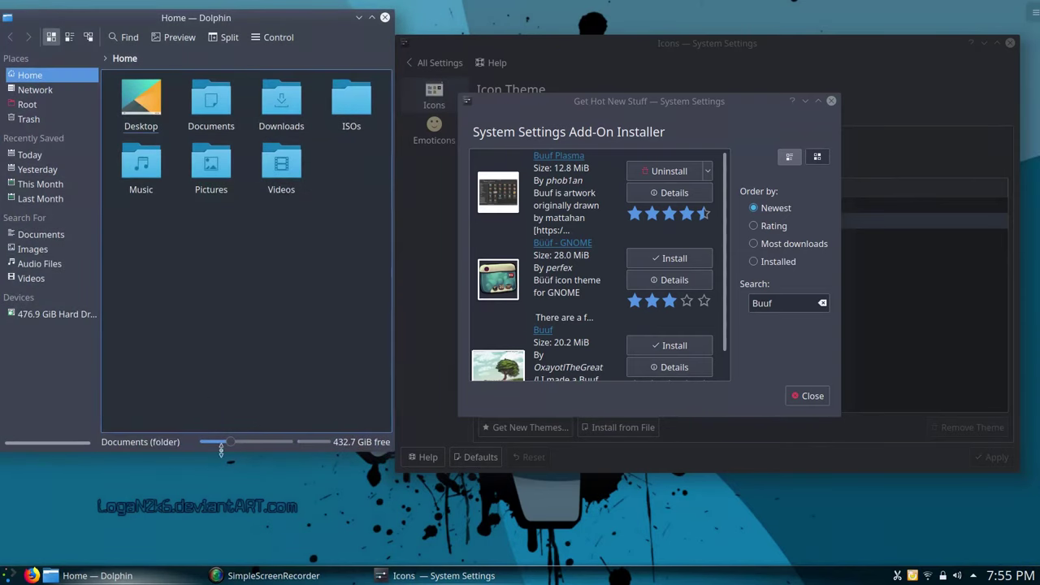
left_click_drag(221, 445, 241, 445)
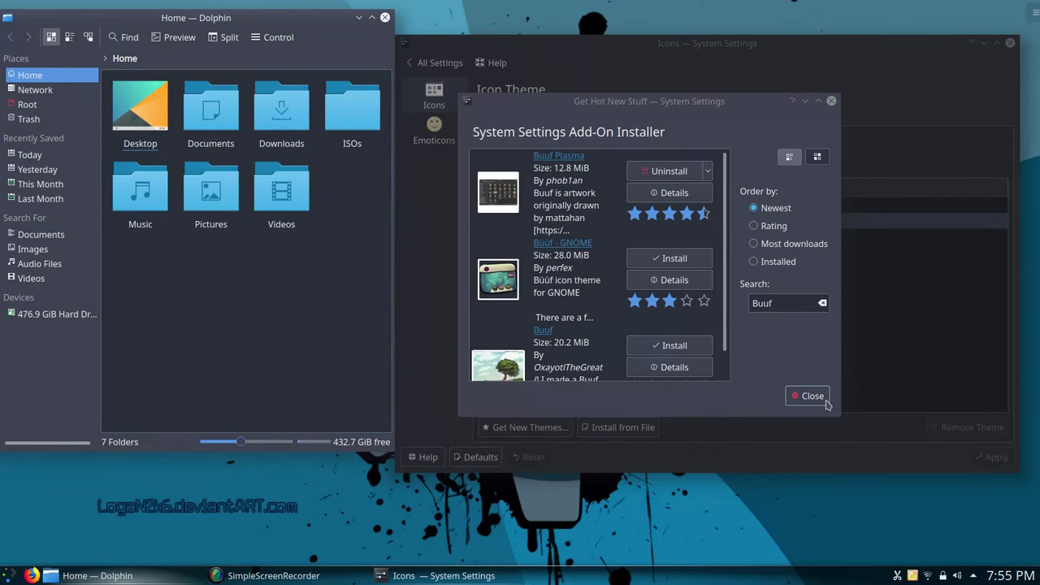
- Close the add-on installer and apply the Buuf-Plasma icon theme
left_click(798, 397)
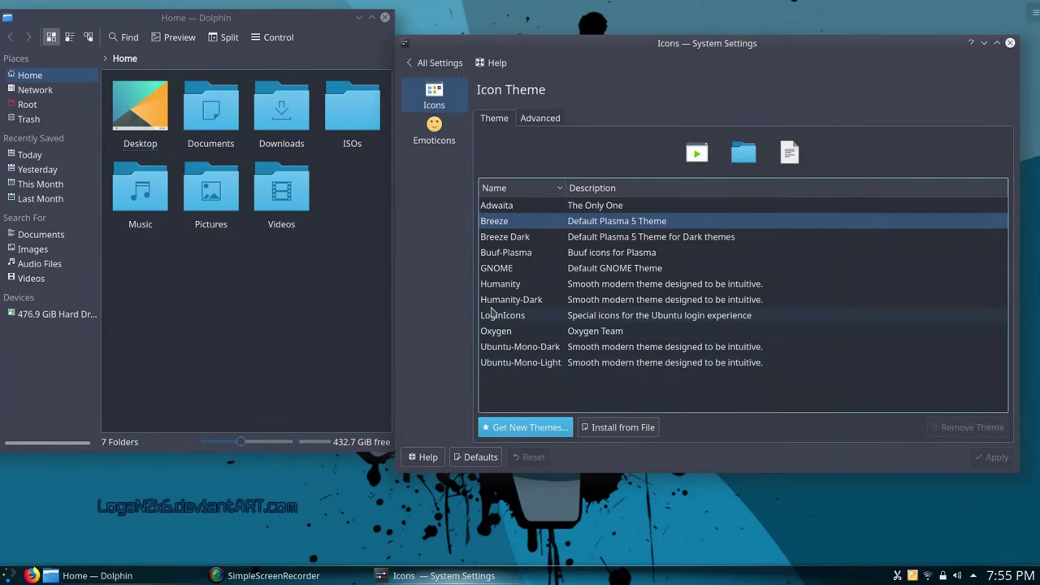
left_click(502, 253)
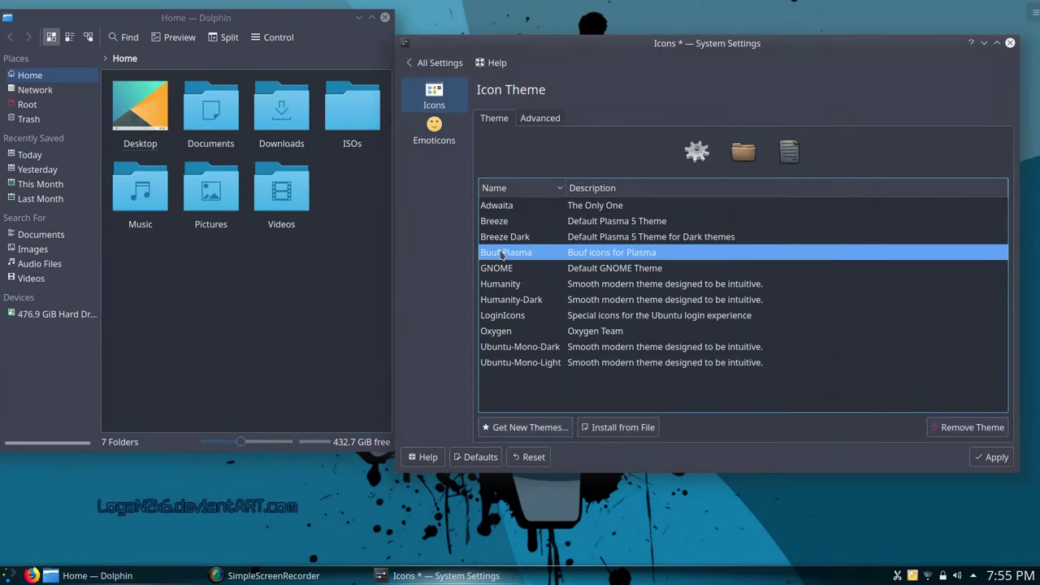
left_click(995, 458)
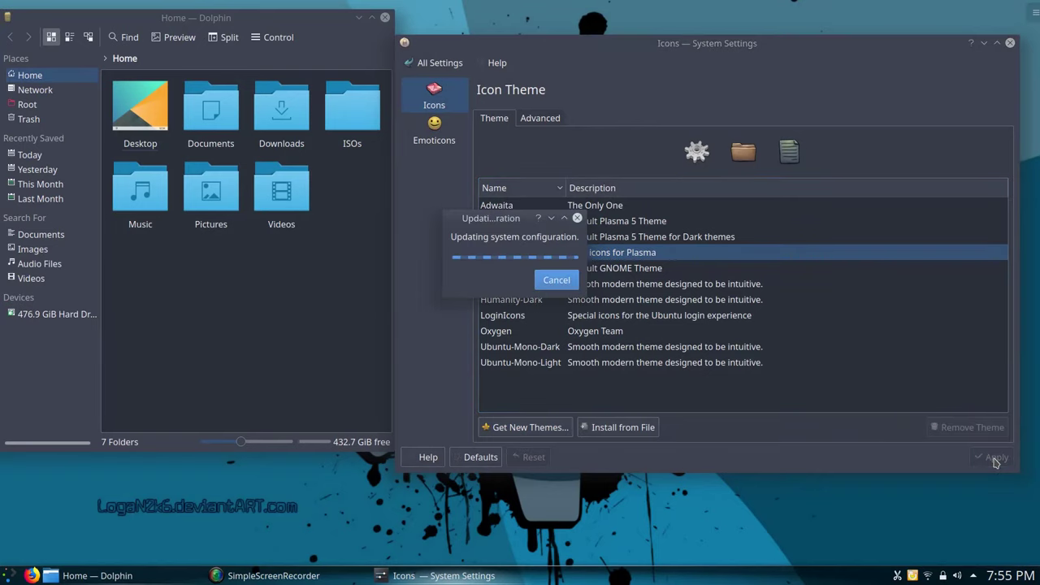
- Return to the settings overview and restart Dolphin to check the new icons in the home folder, then close it
left_click(333, 358)
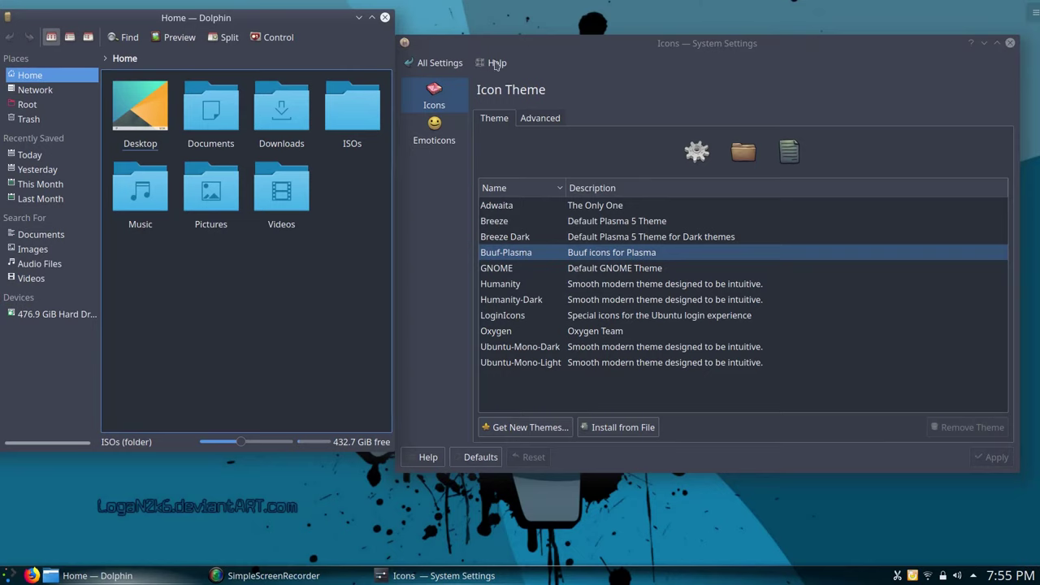
left_click(453, 68)
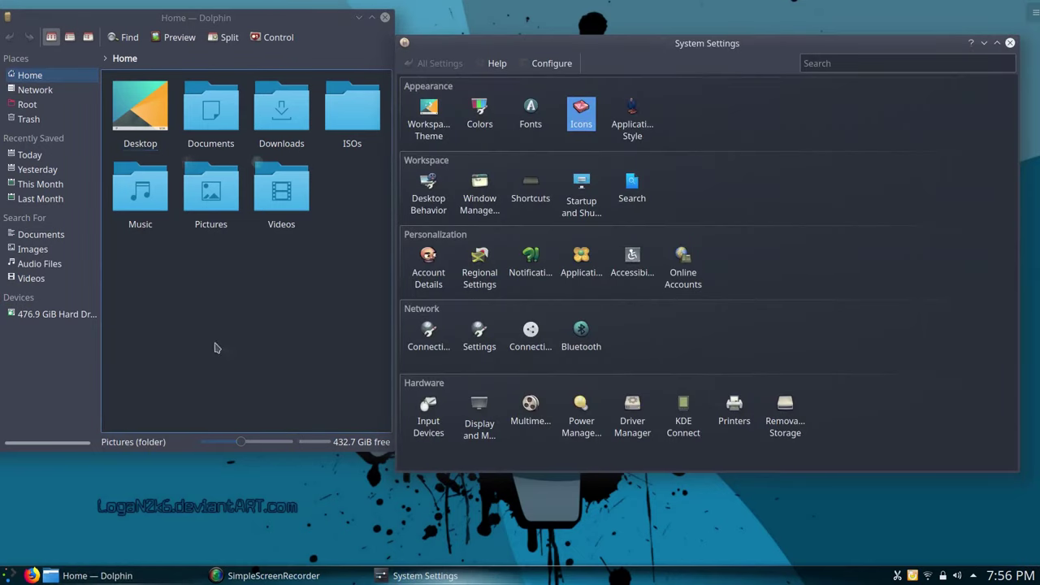
left_click(385, 17)
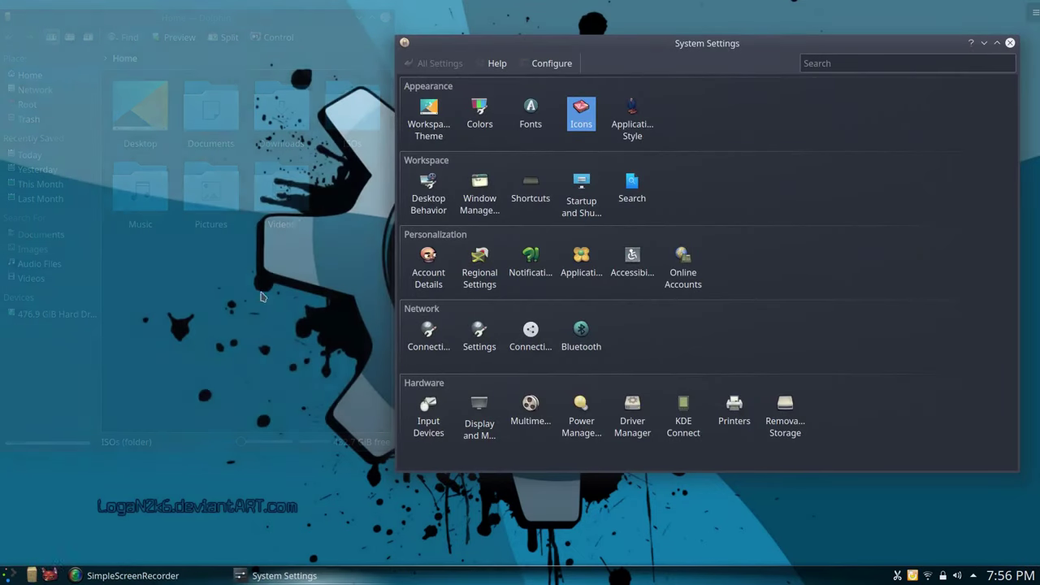
left_click(31, 574)
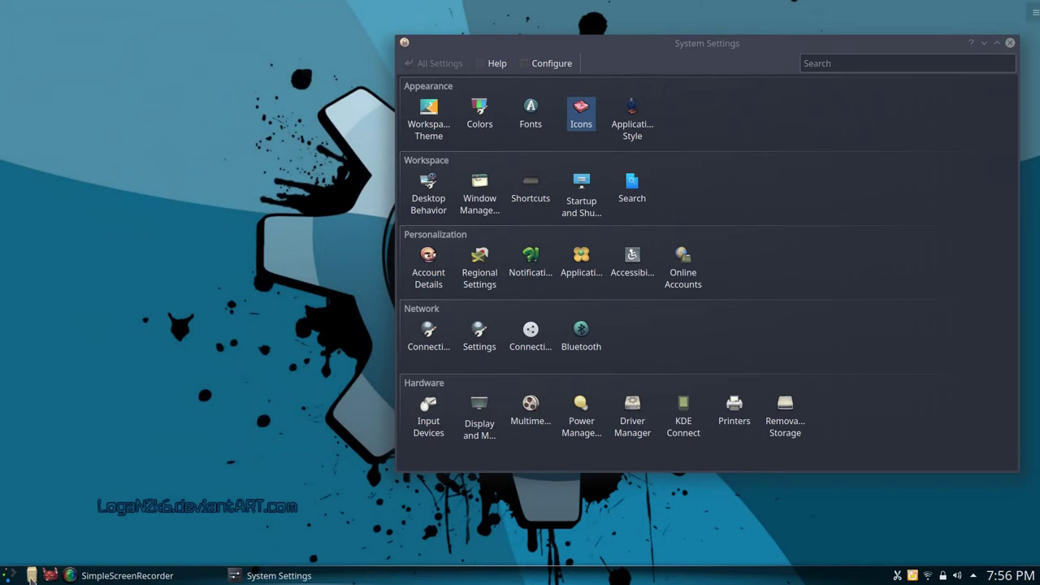
left_click_drag(283, 130, 284, 37)
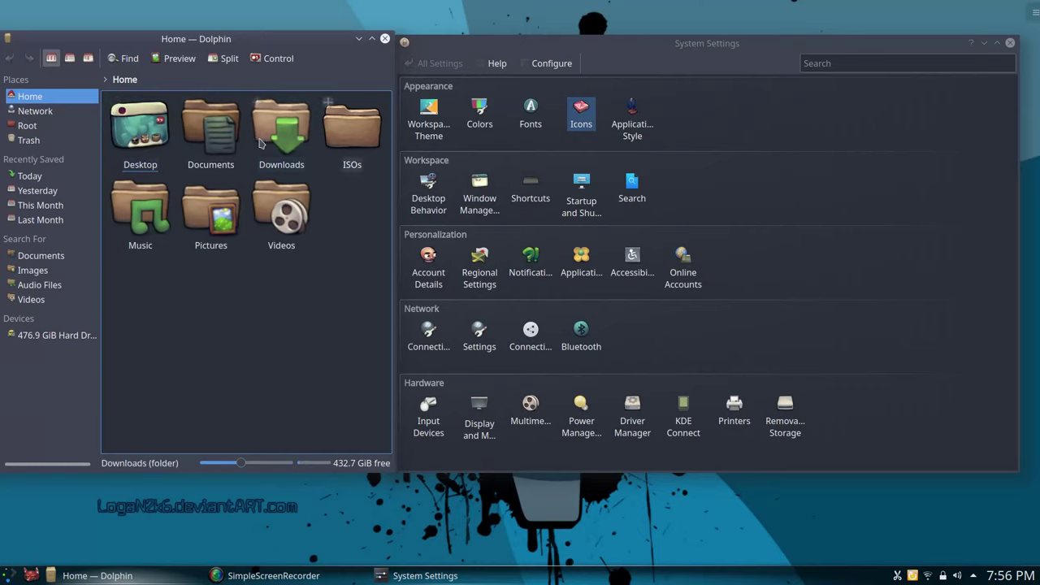
left_click(386, 38)
- In the Window Decorations settings, set the Breeze theme's title alignment to Left and apply the change
left_click_drag(631, 34, 506, 35)
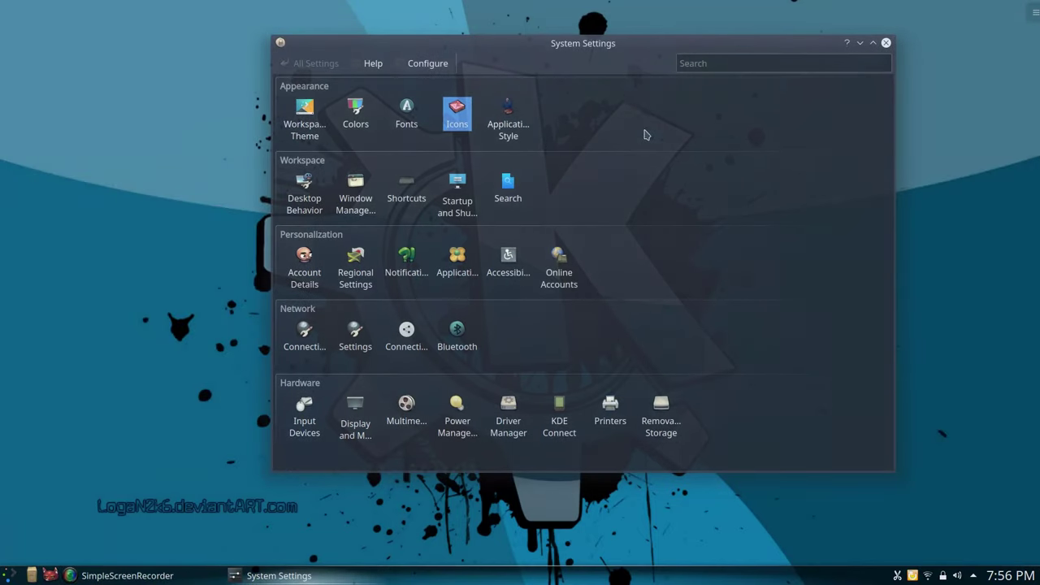
left_click(510, 139)
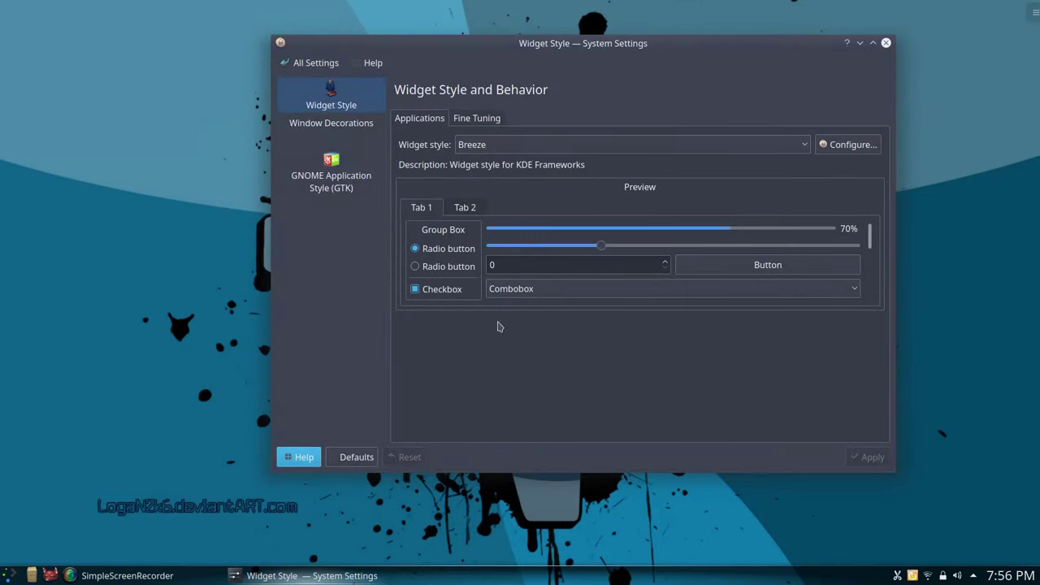
left_click(350, 125)
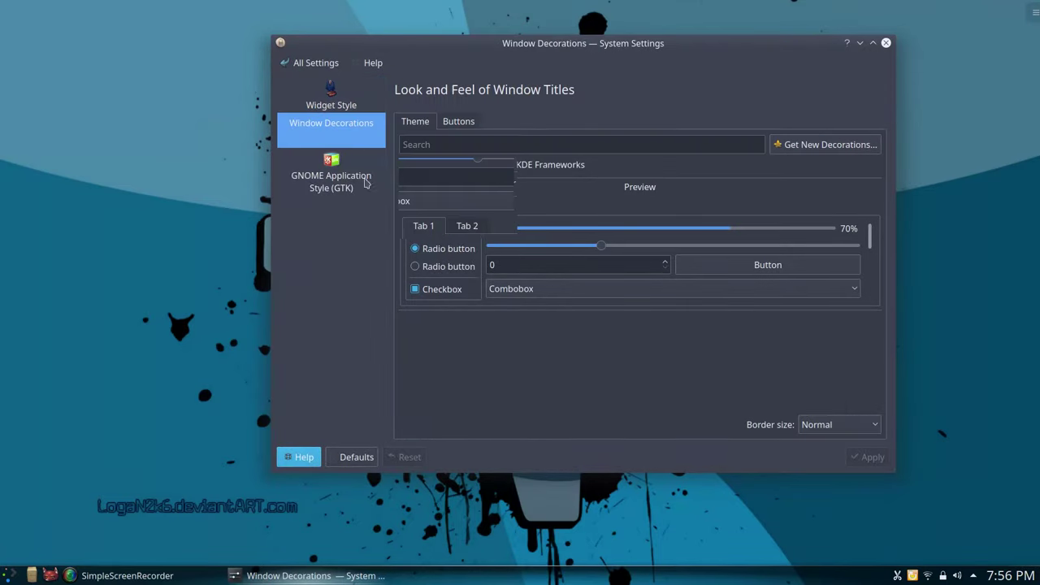
left_click(522, 244)
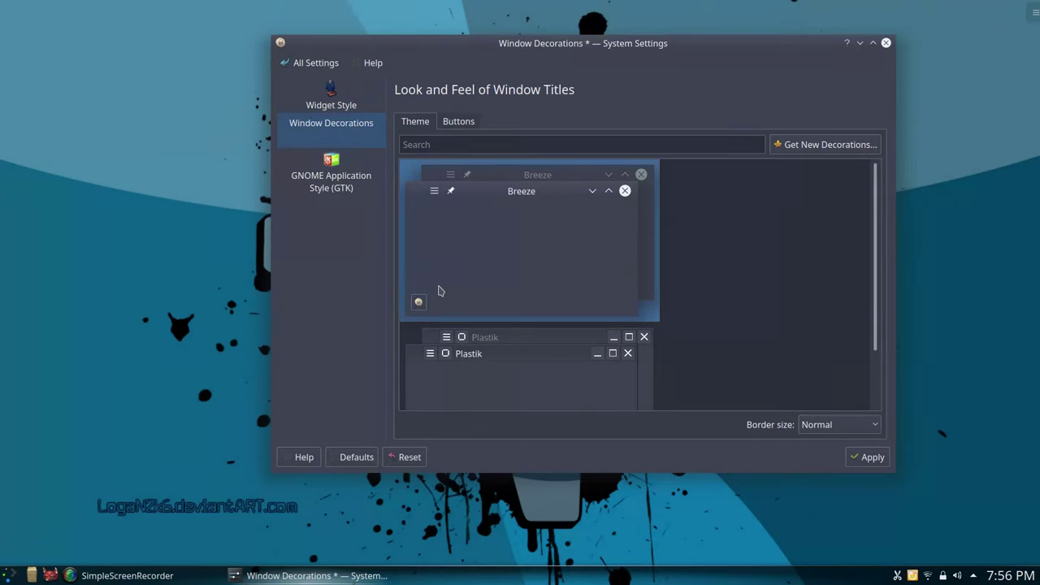
left_click(418, 302)
left_click(515, 200)
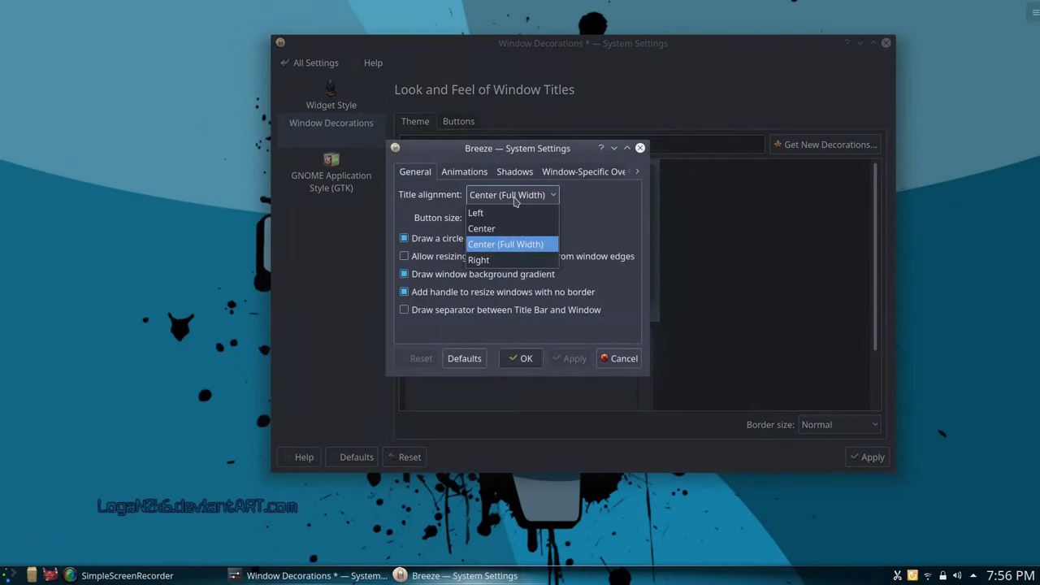
left_click(479, 212)
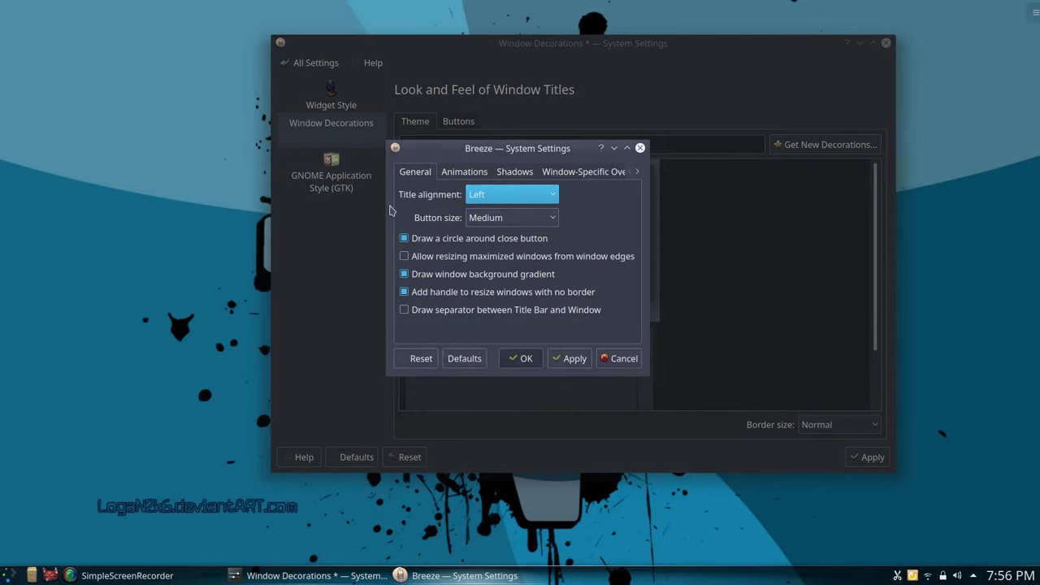
left_click(567, 358)
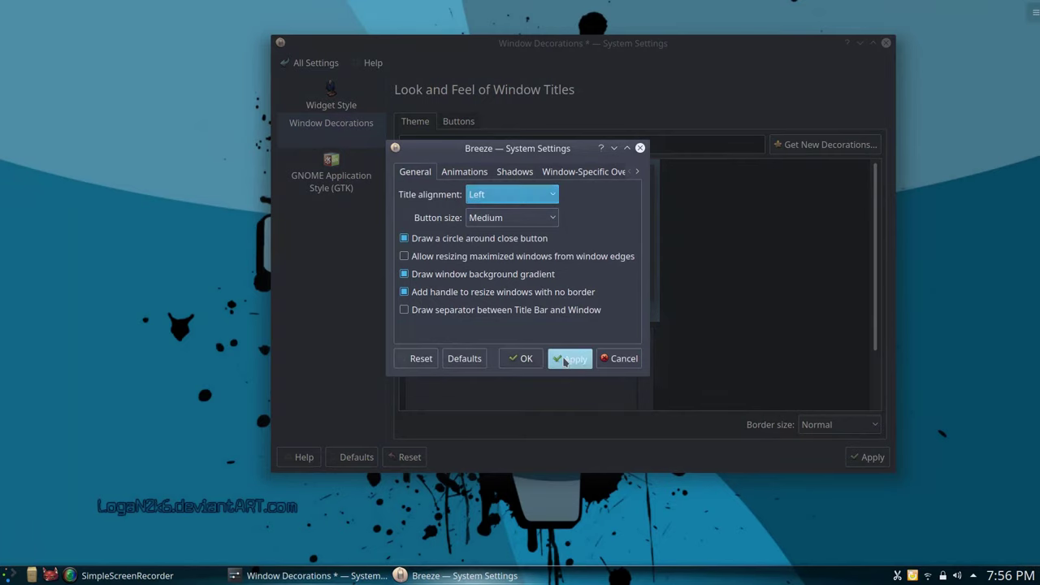
left_click(525, 360)
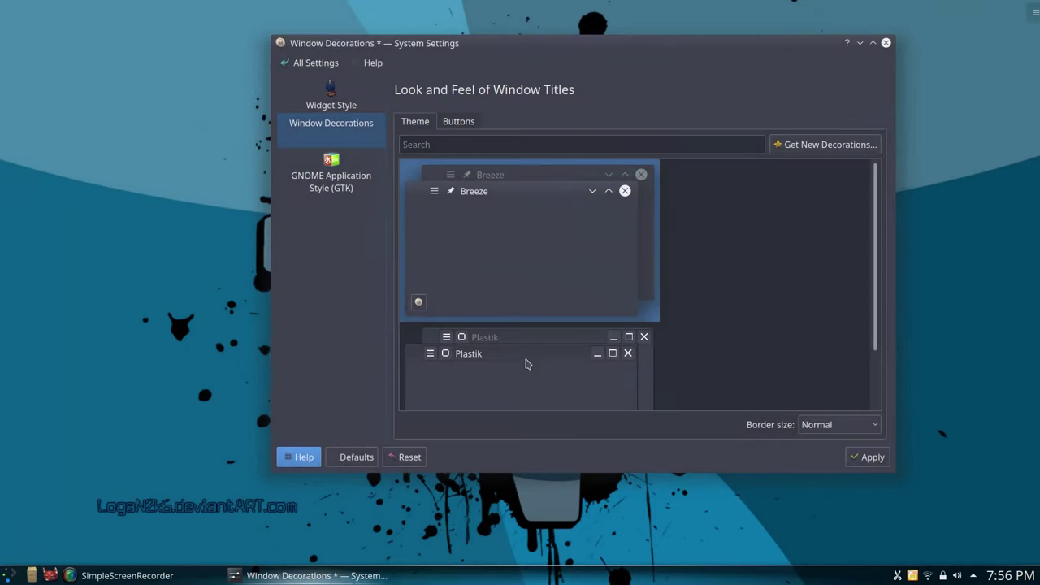
left_click(871, 459)
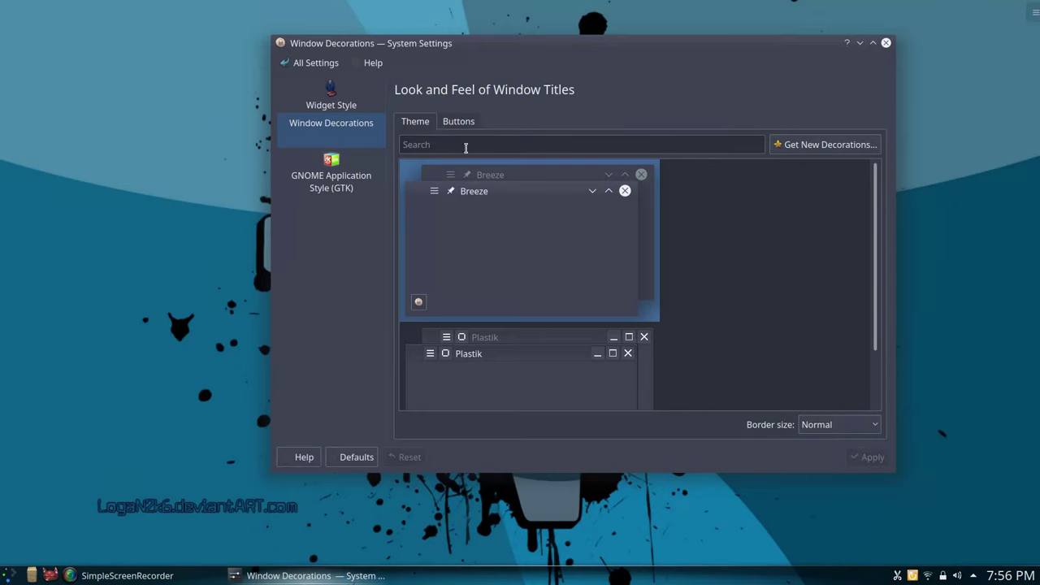
- In the Desktop Behavior settings, turn off informational tooltips on mouse hover and apply the change
left_click(330, 65)
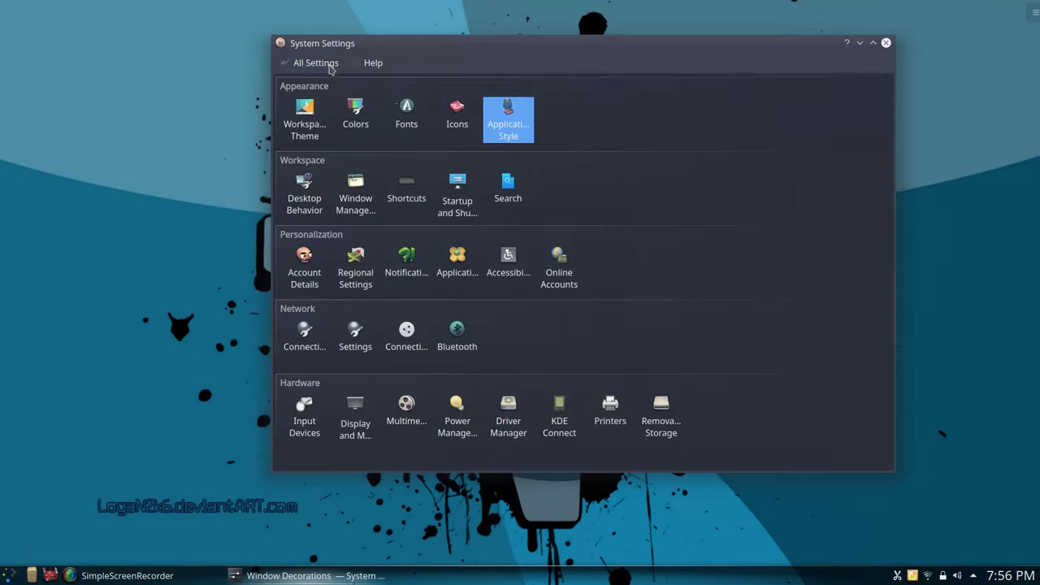
left_click(304, 195)
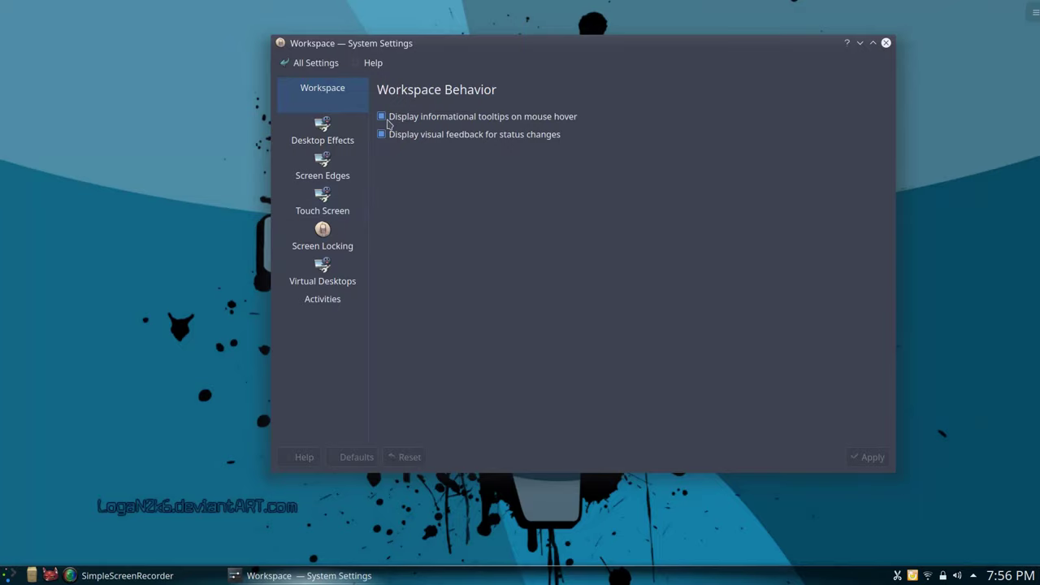
left_click(381, 118)
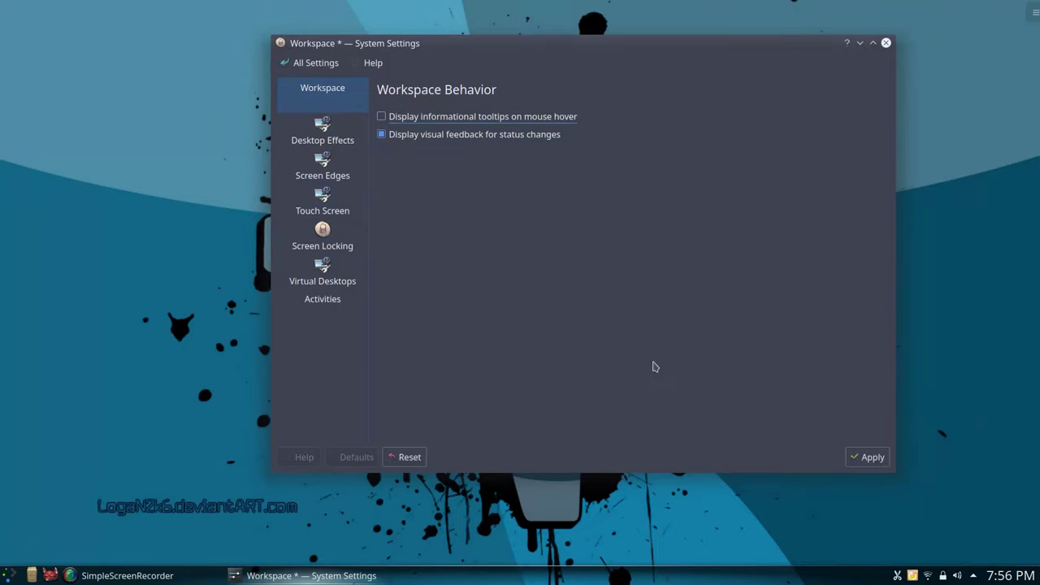
left_click(868, 457)
- In the Screen Edges settings, disable maximizing and tiling windows by dragging them to the screen edges, and apply it
left_click(340, 133)
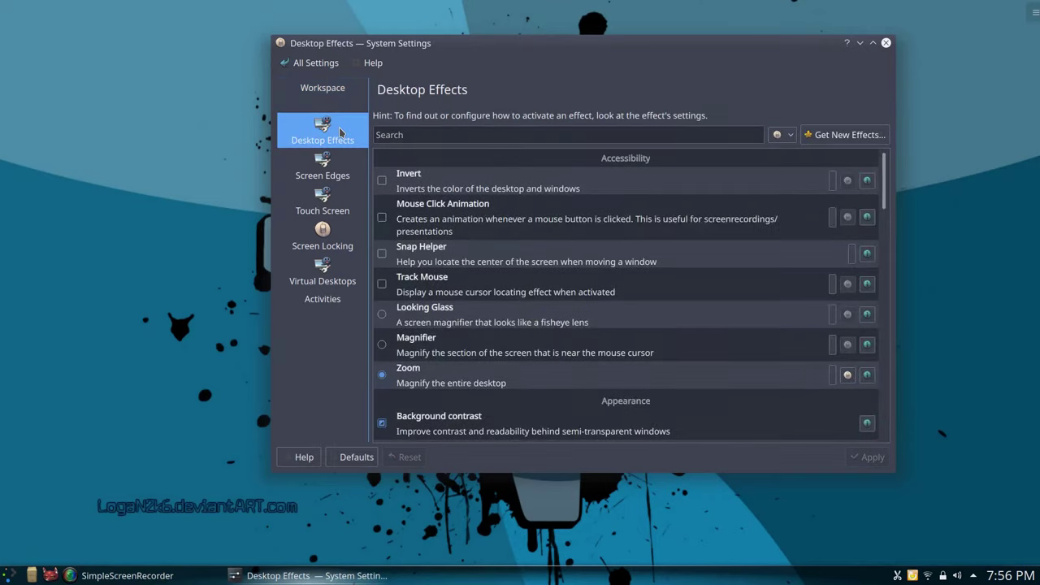
left_click(323, 166)
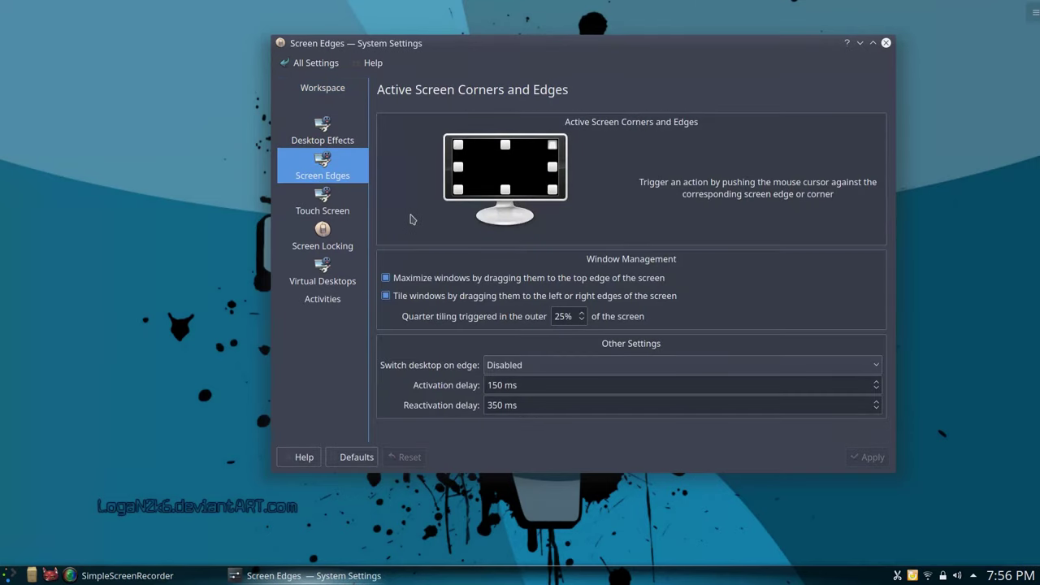
left_click(386, 278)
left_click(386, 296)
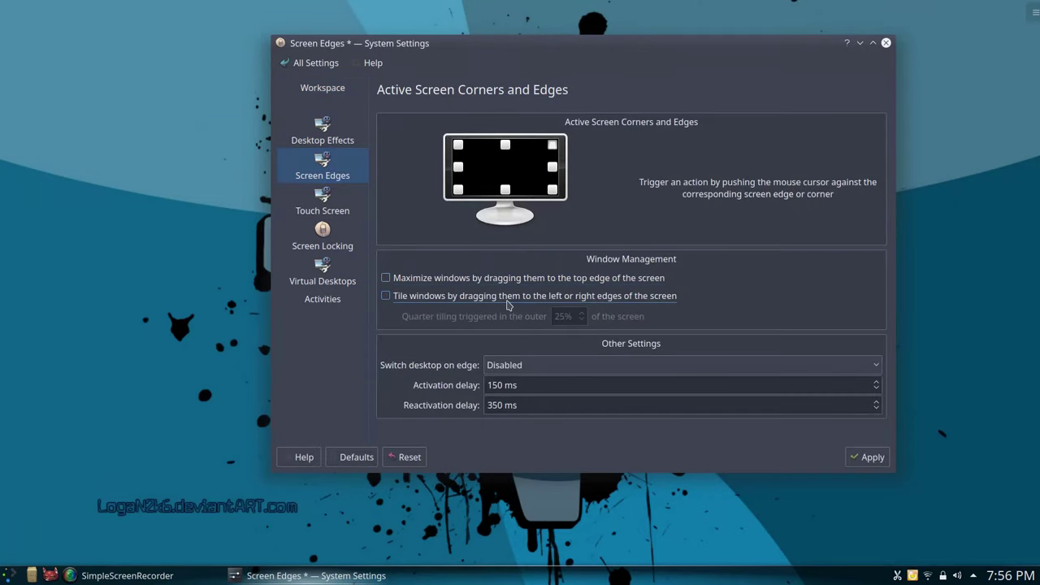
left_click(866, 458)
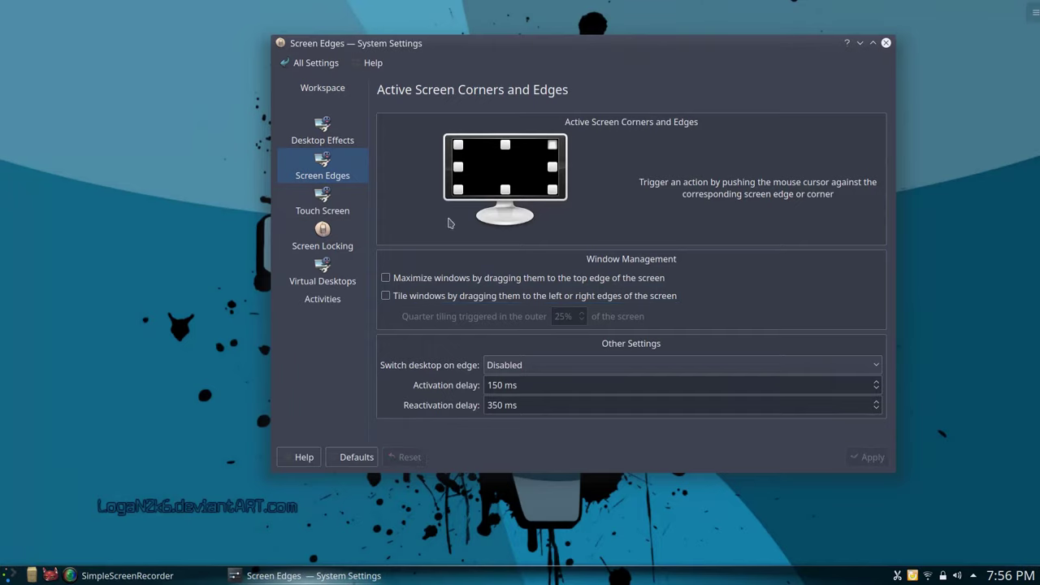
- In the Screen Locking settings, disable automatic screen locking and locking on resume, and apply the changes
left_click(340, 249)
left_click(381, 141)
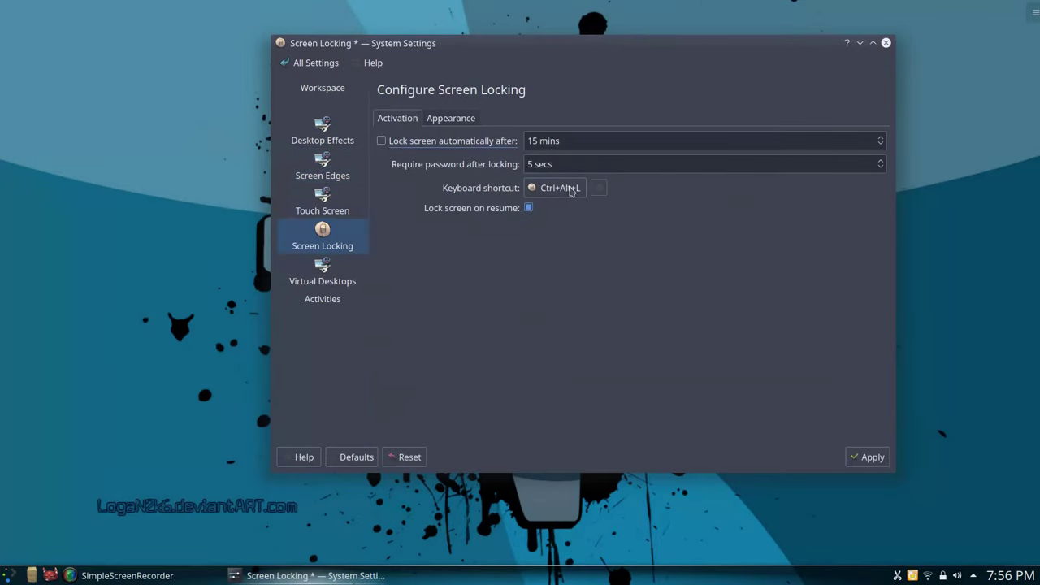
left_click(529, 208)
left_click(870, 458)
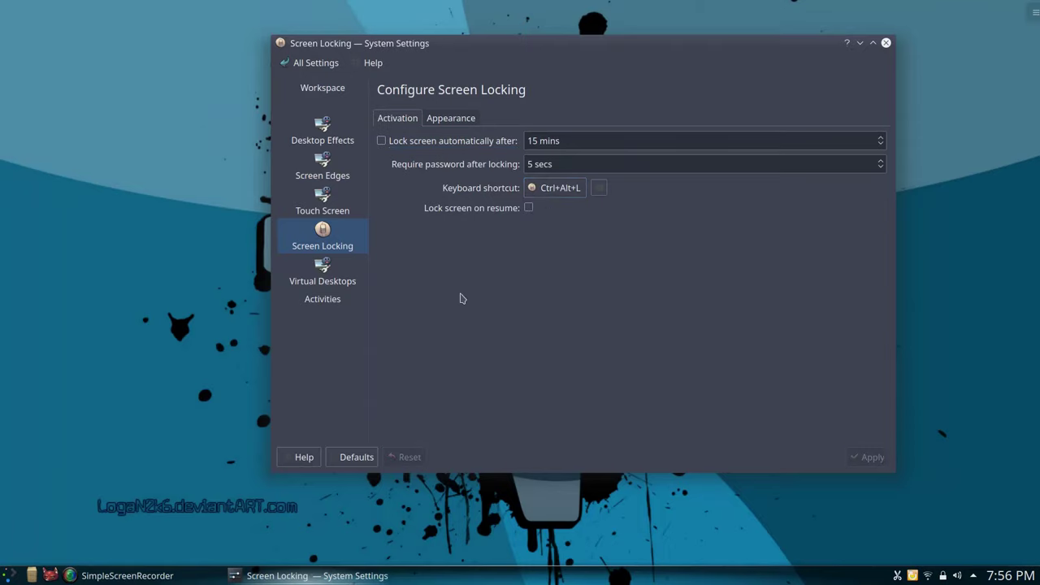
- In the Activities privacy settings, choose not to remember opened documents, set history to be kept for 1 month, and apply
left_click(323, 272)
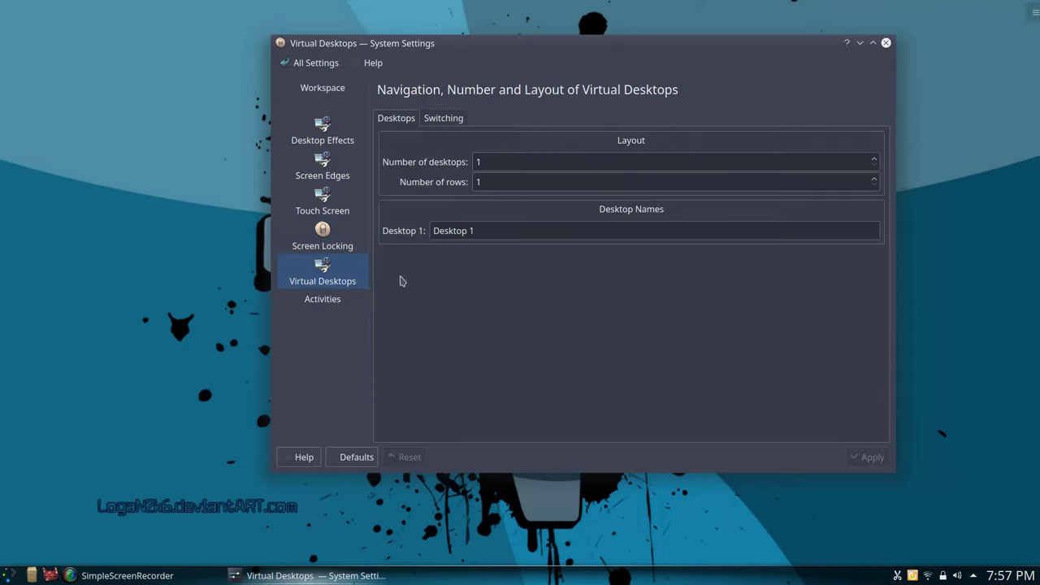
left_click(349, 297)
left_click(487, 118)
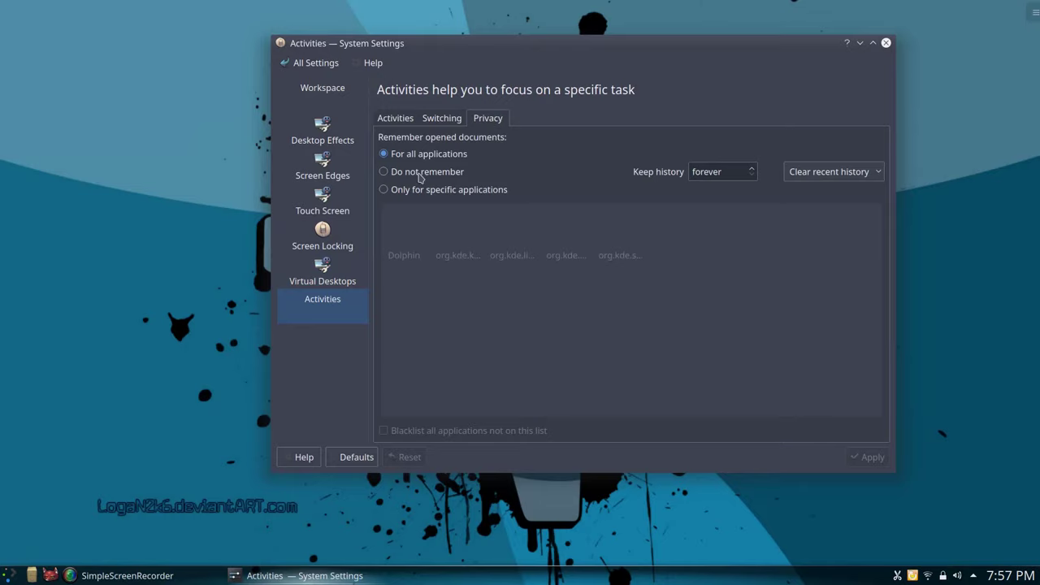
left_click(384, 171)
left_click(752, 168)
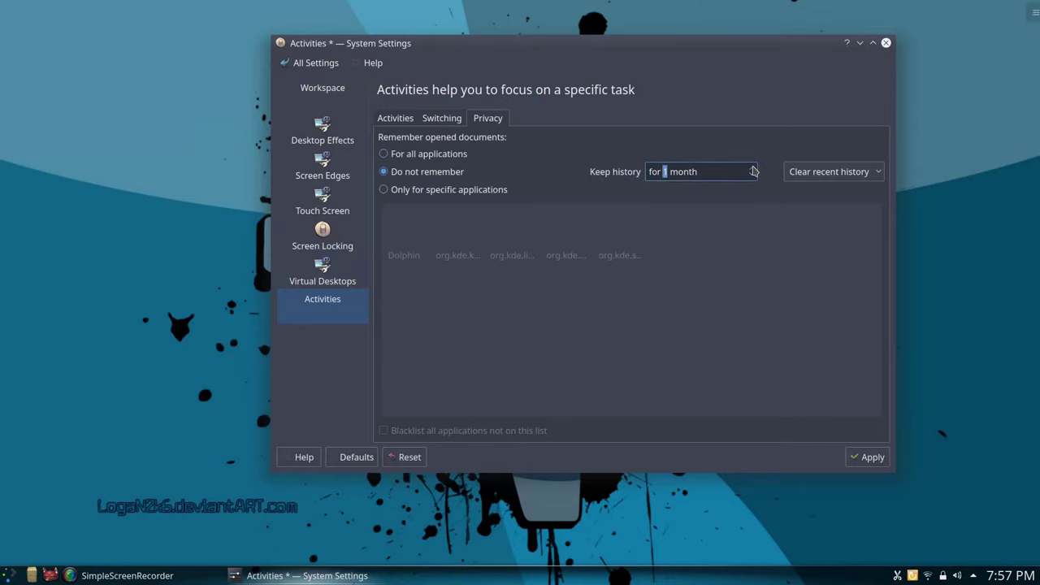
left_click(869, 457)
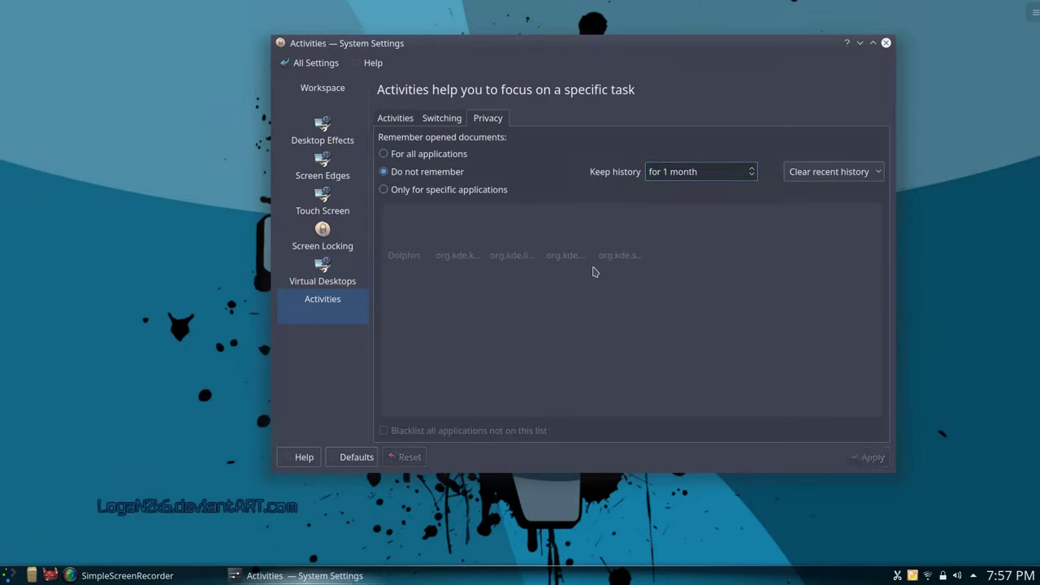
- In the advanced Window Behavior settings, set window placement to Centered and apply the change
left_click(309, 63)
left_click(372, 213)
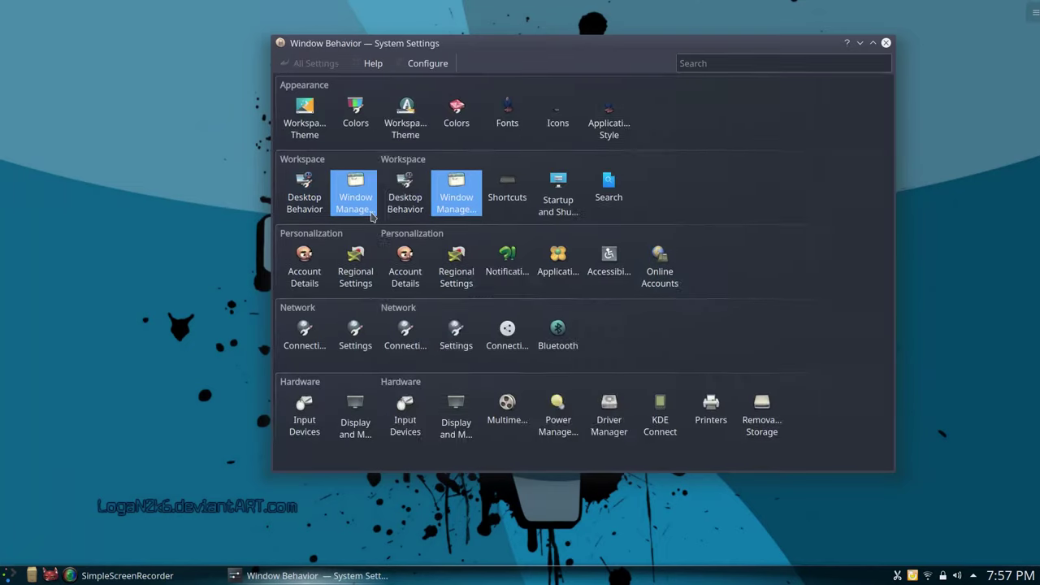
left_click(634, 117)
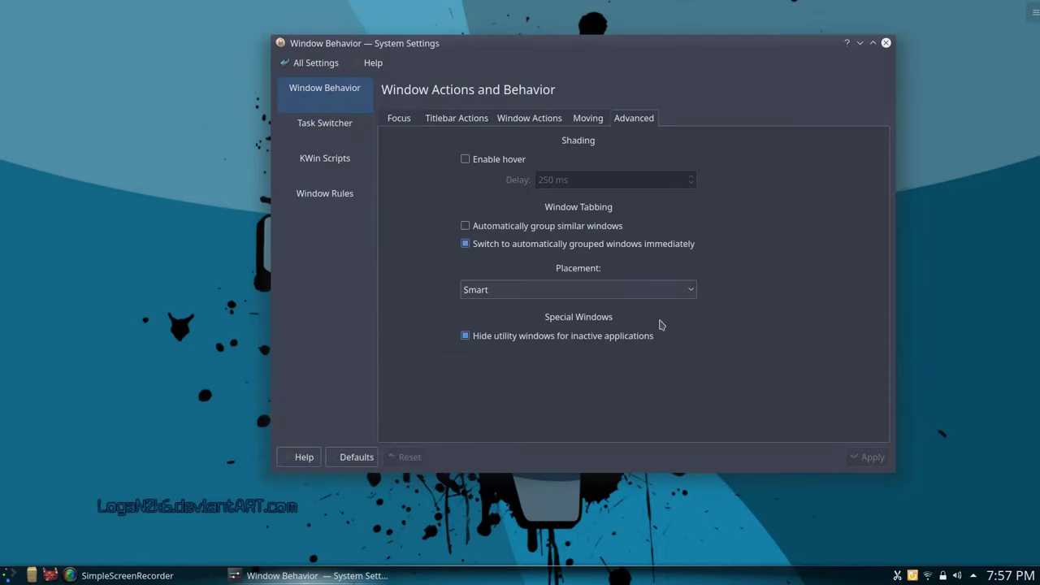
left_click(483, 297)
left_click(484, 371)
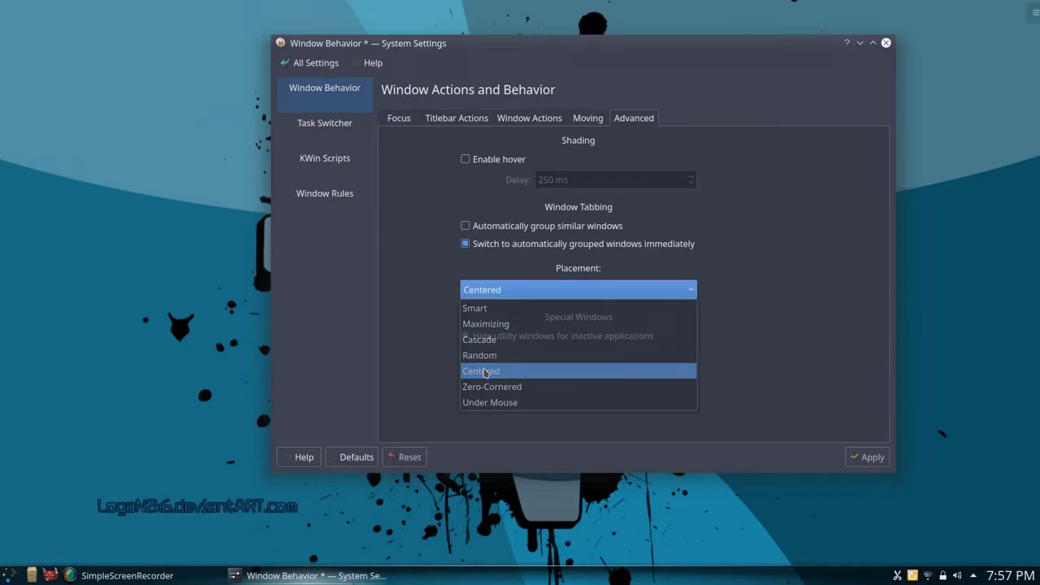
left_click(866, 458)
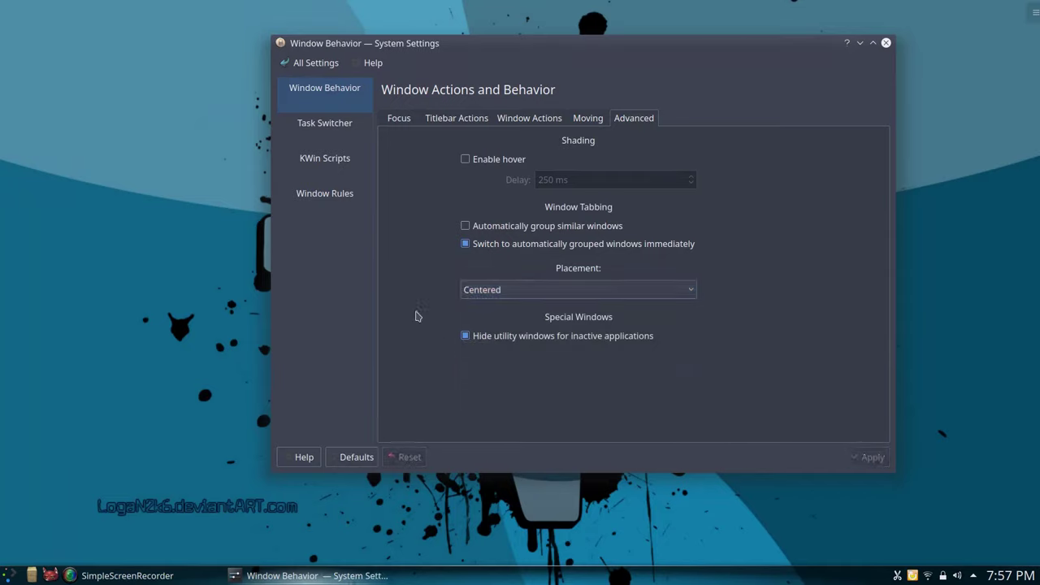
- Examine the Account Details settings, covering the KDE Wallet configuration and the existing account in User Manager
left_click(313, 63)
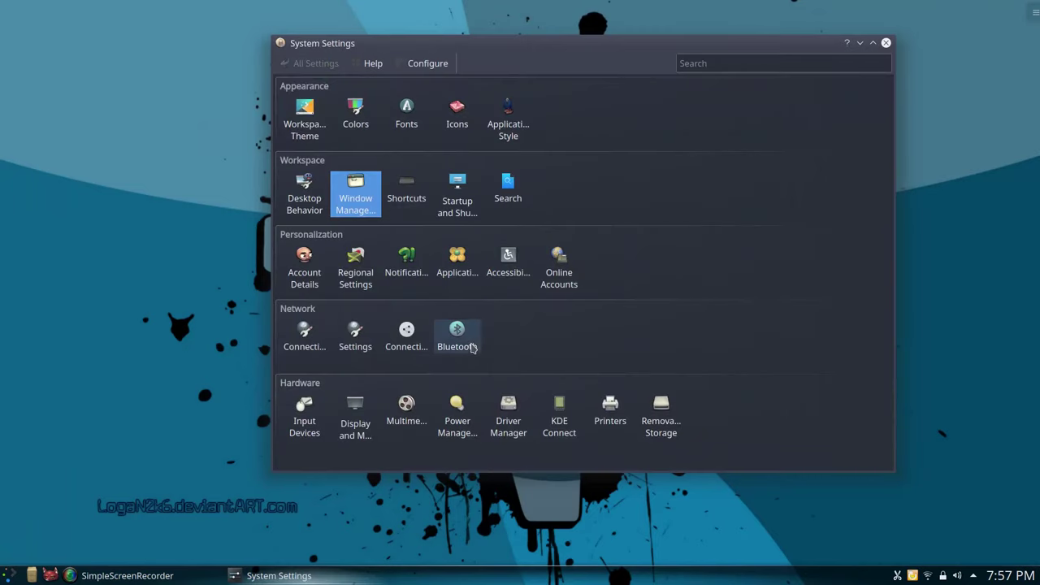
left_click(306, 282)
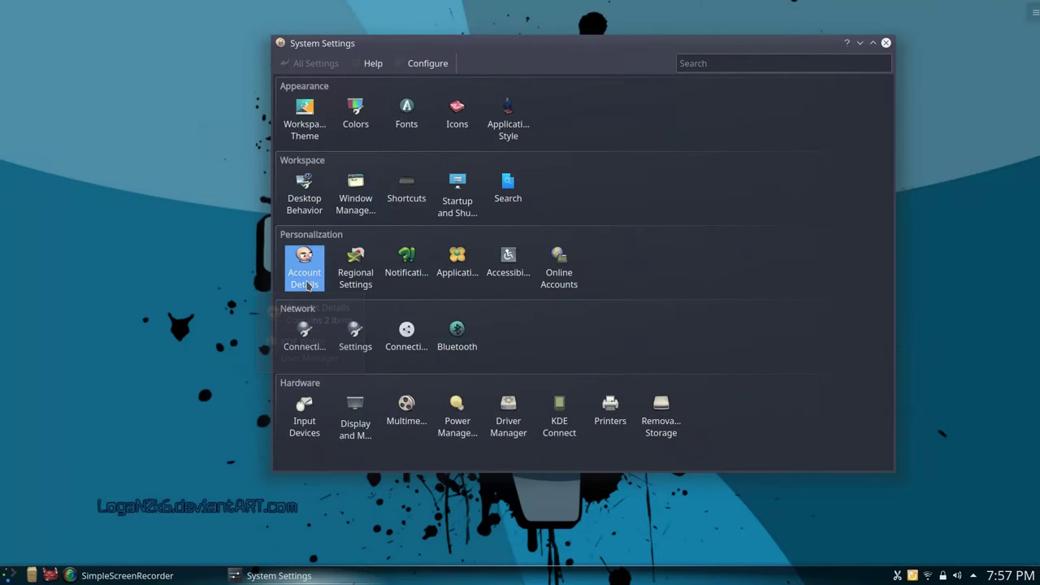
left_click(306, 284)
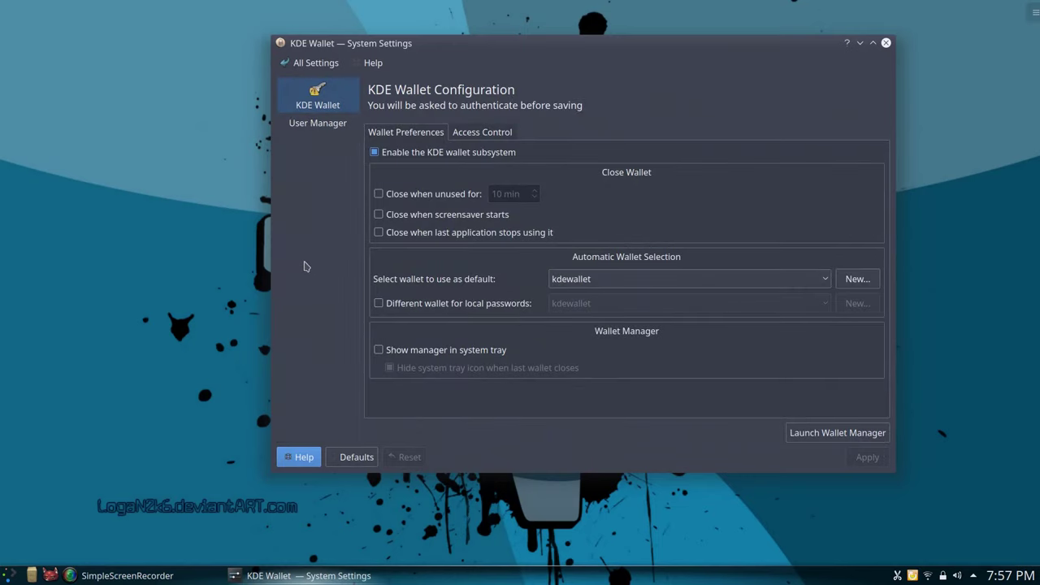
left_click(318, 123)
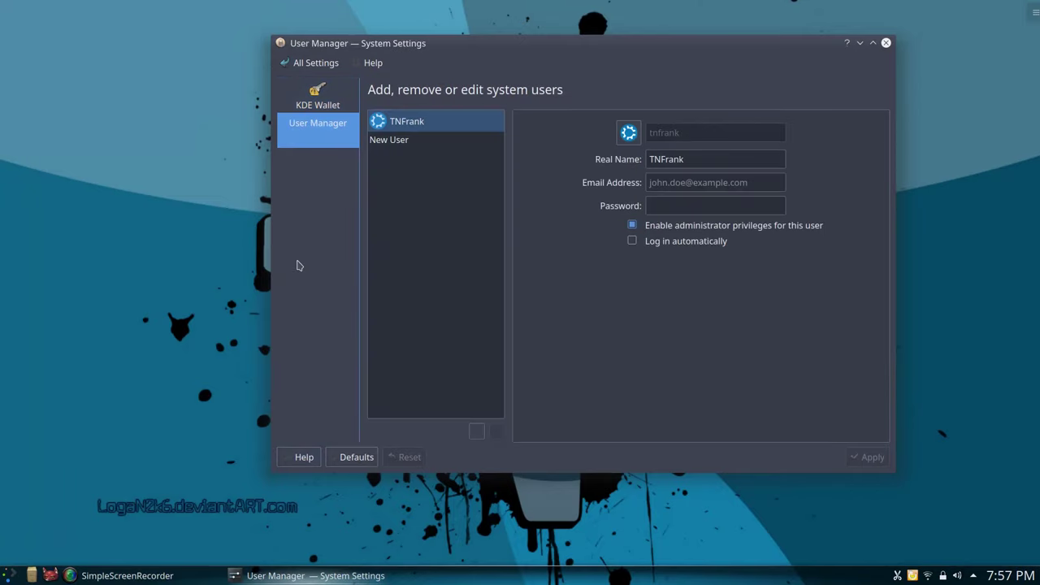
left_click(430, 122)
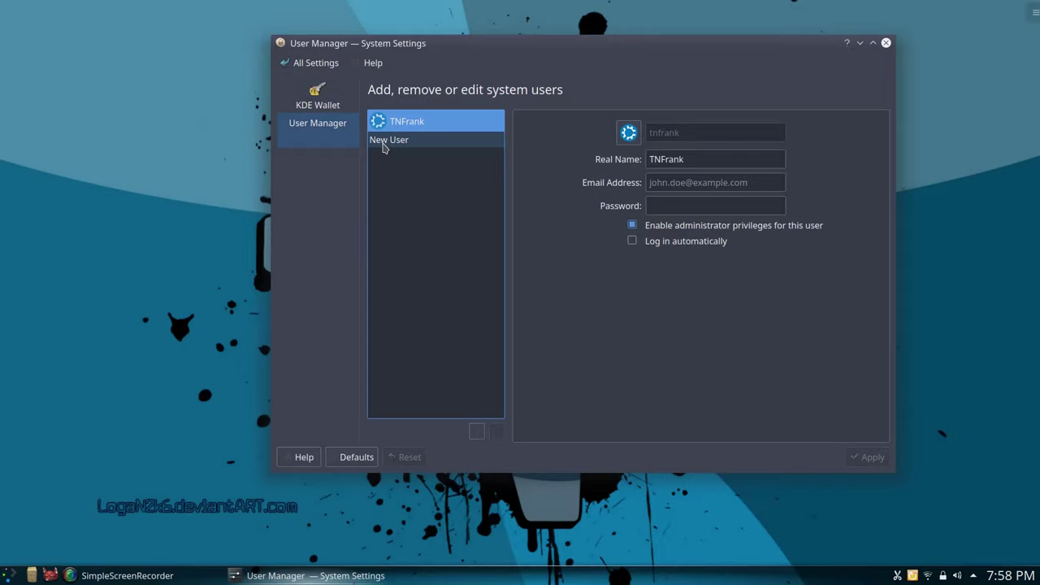
- In the connected Wi-Fi network's security settings, choose to store the password for all users (not encrypted) and apply it
left_click(307, 62)
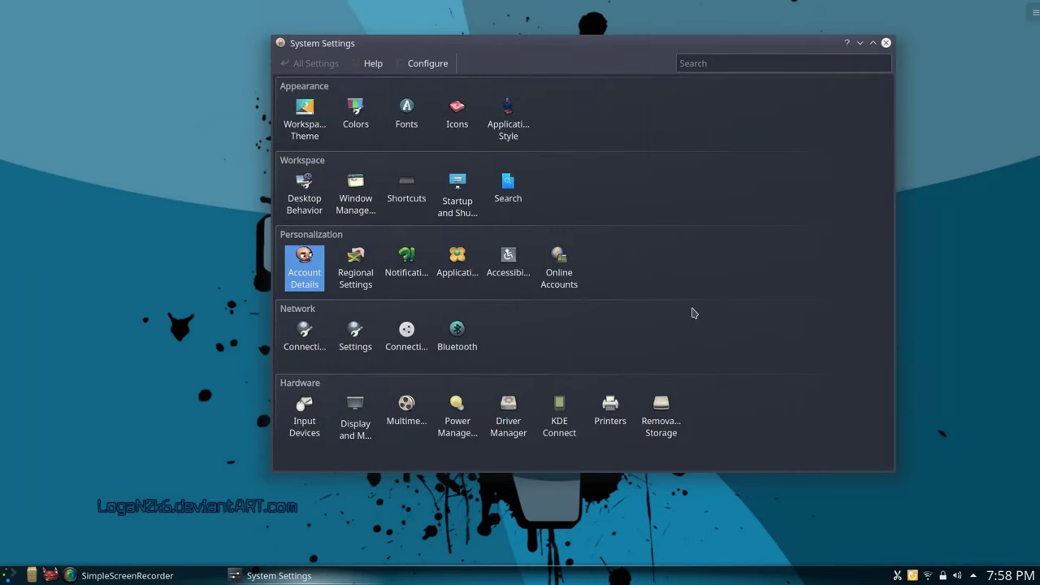
left_click_drag(304, 268, 316, 346)
left_click(315, 346)
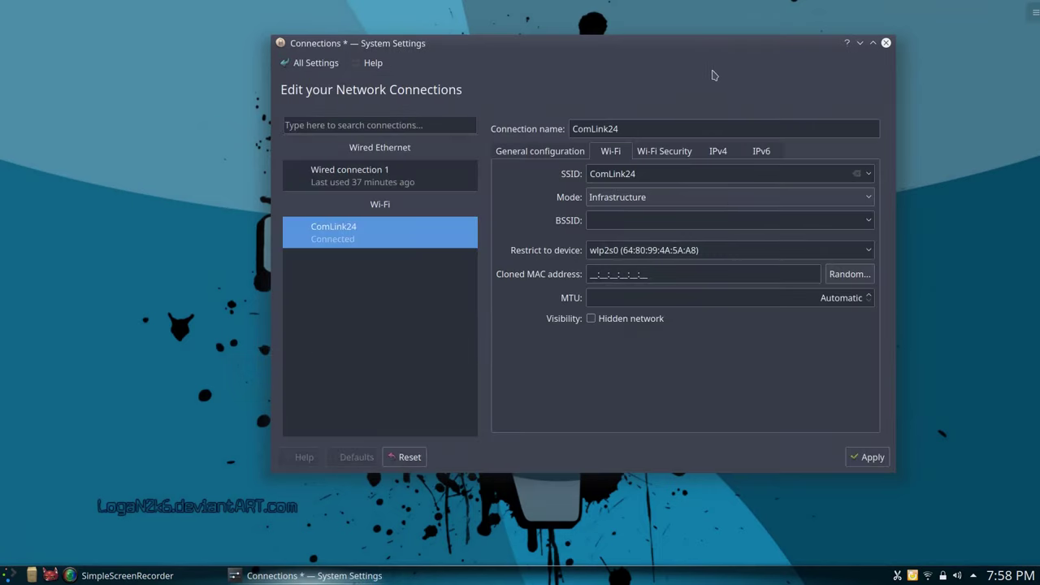
left_click_drag(712, 43, 660, 31)
left_click(622, 139)
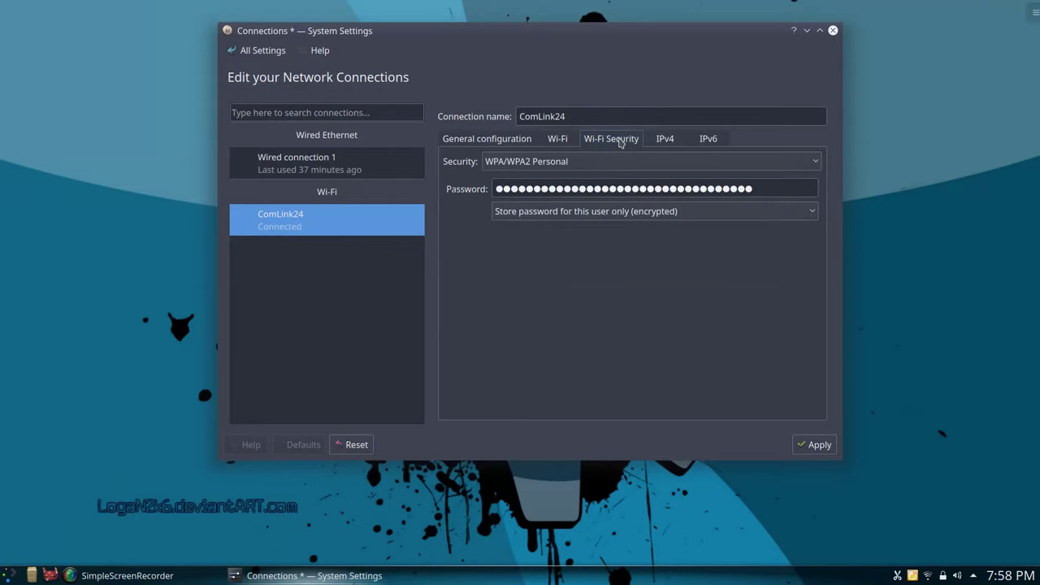
left_click(624, 215)
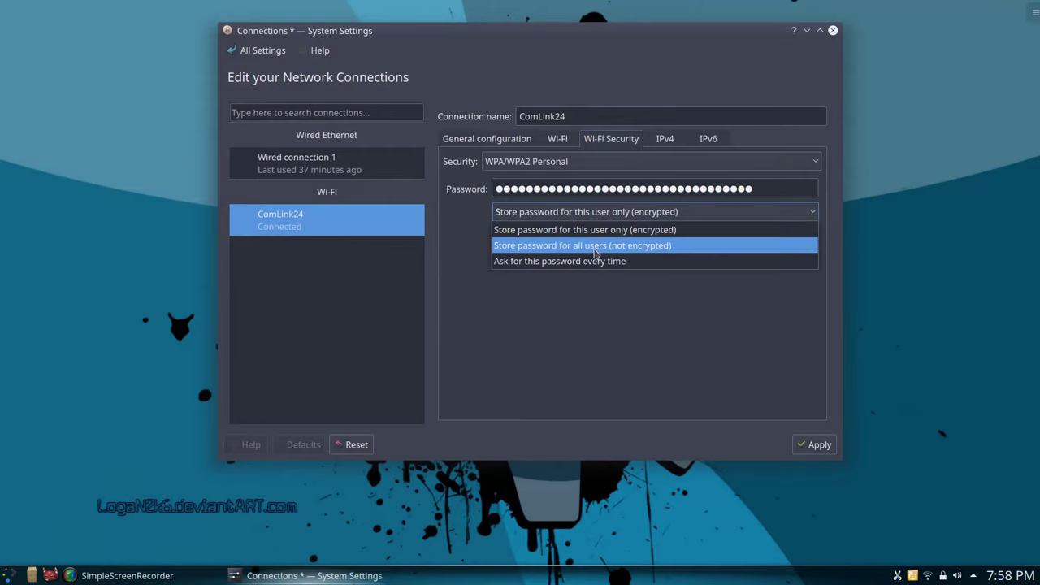
left_click(626, 242)
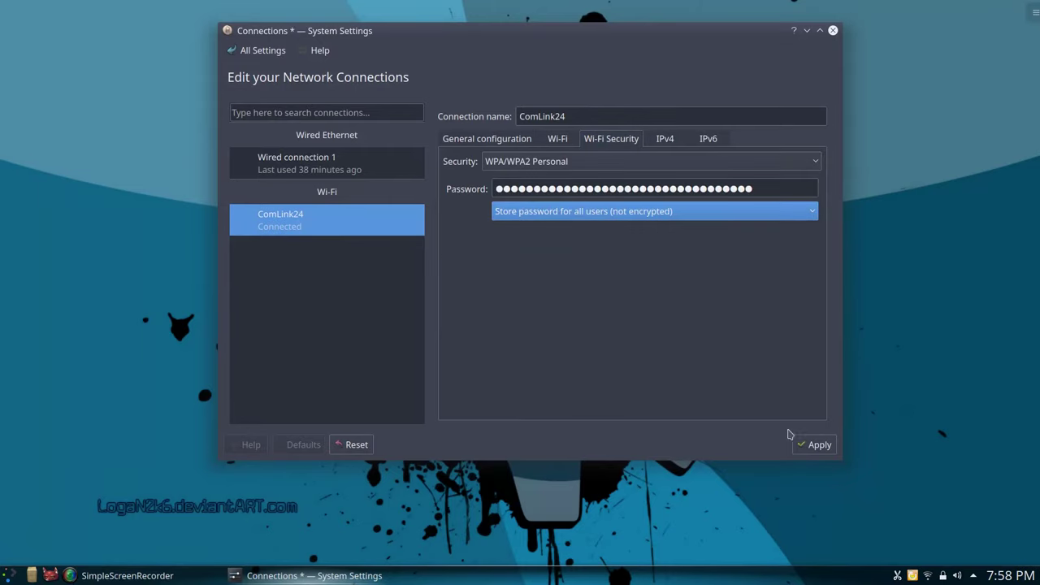
left_click(812, 444)
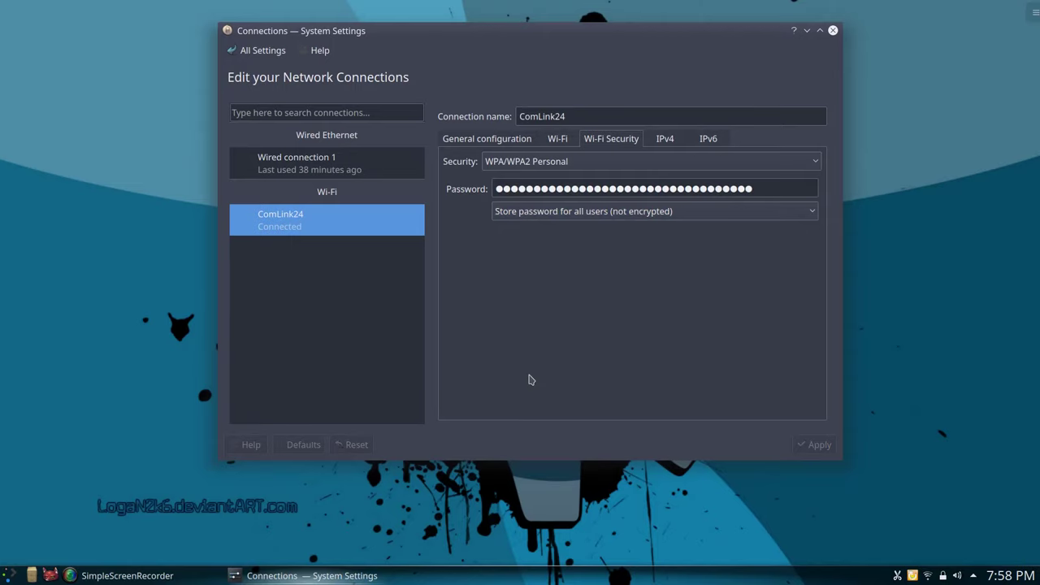
- In the Startup and Shutdown settings, add Yakuake to the automatically started applications
left_click(273, 49)
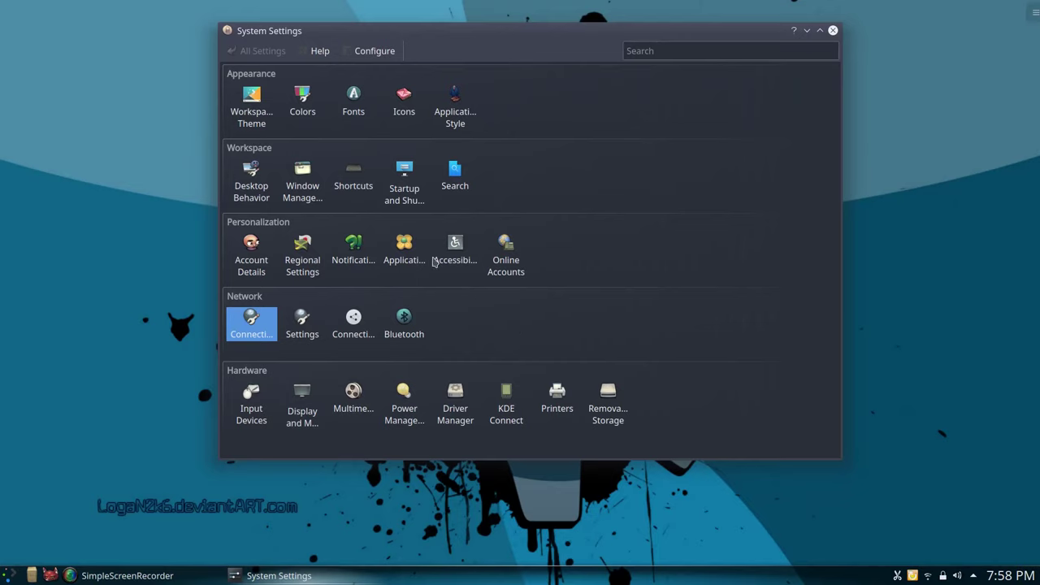
left_click(400, 184)
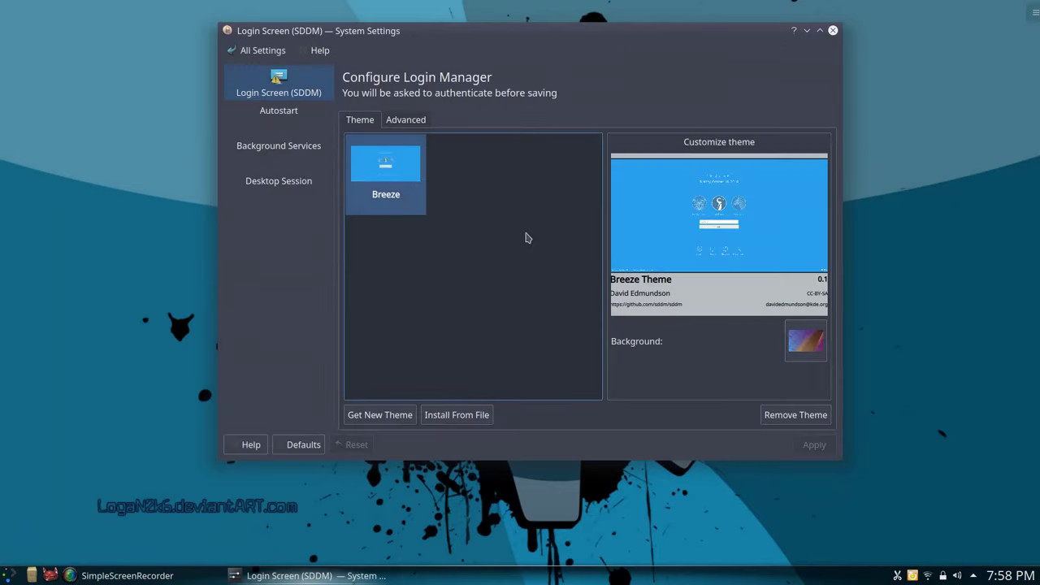
left_click(284, 111)
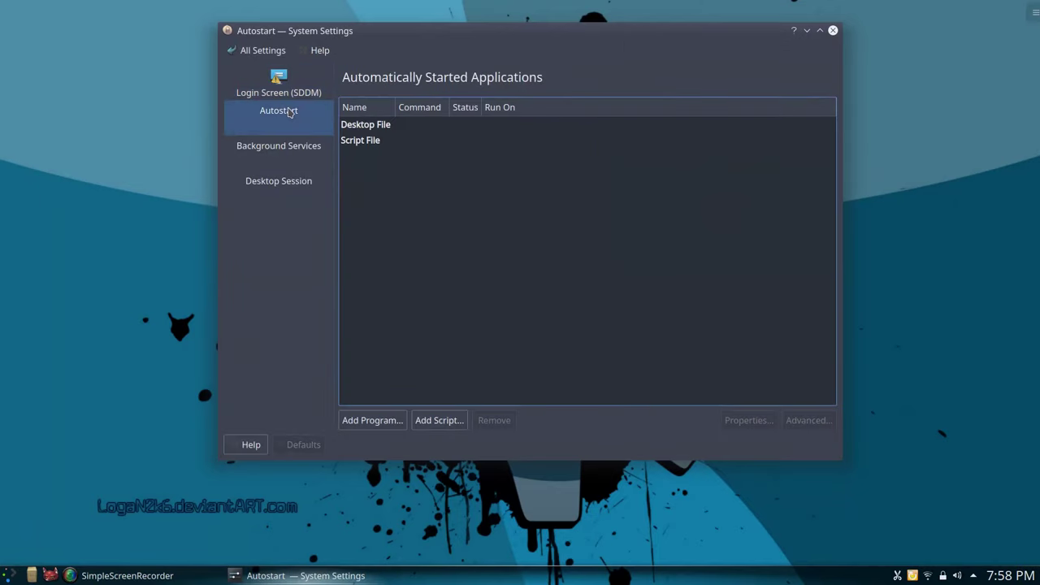
left_click(372, 420)
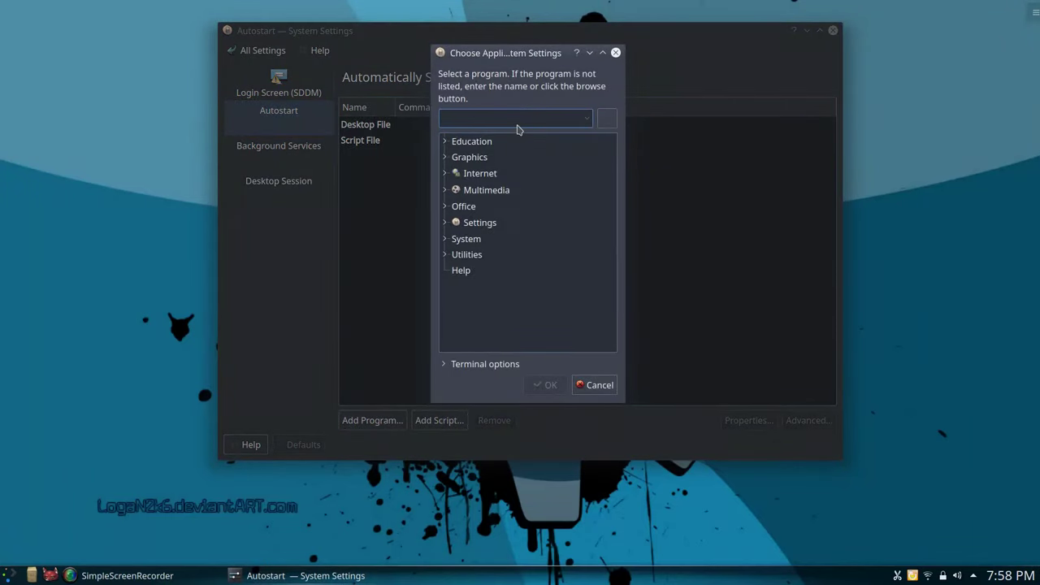
type("yakua")
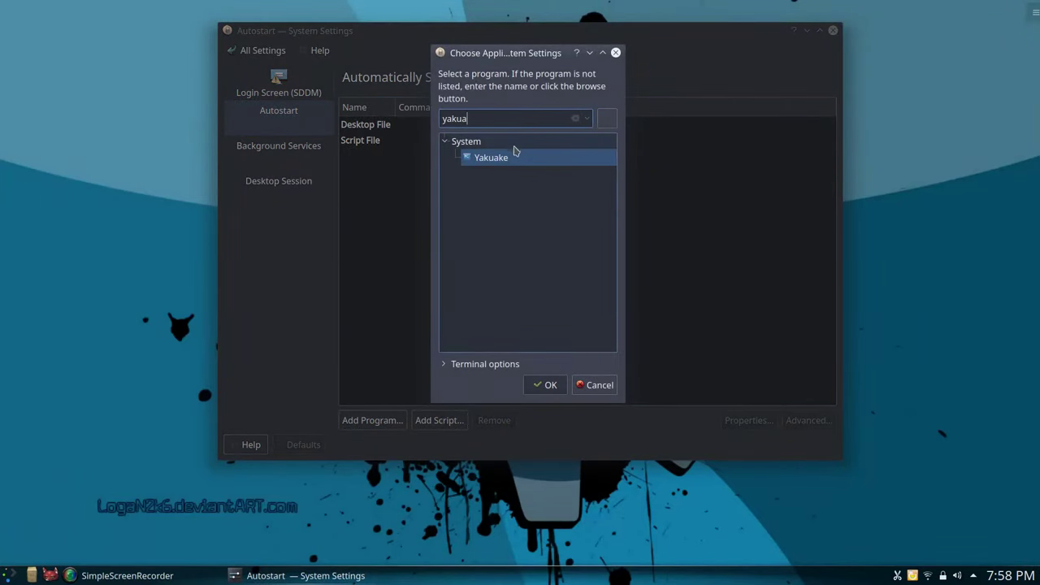
left_click(546, 384)
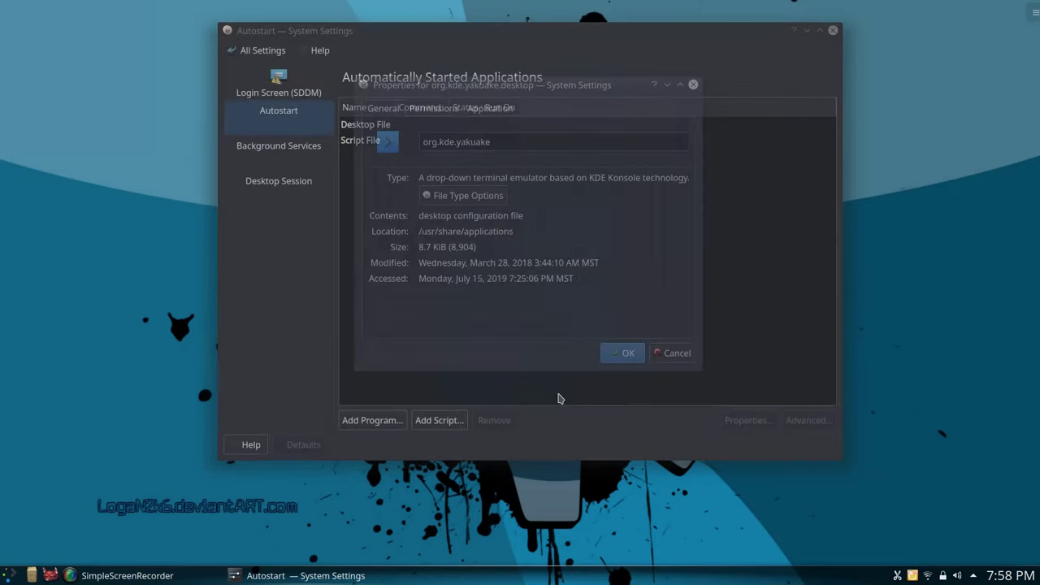
left_click(624, 352)
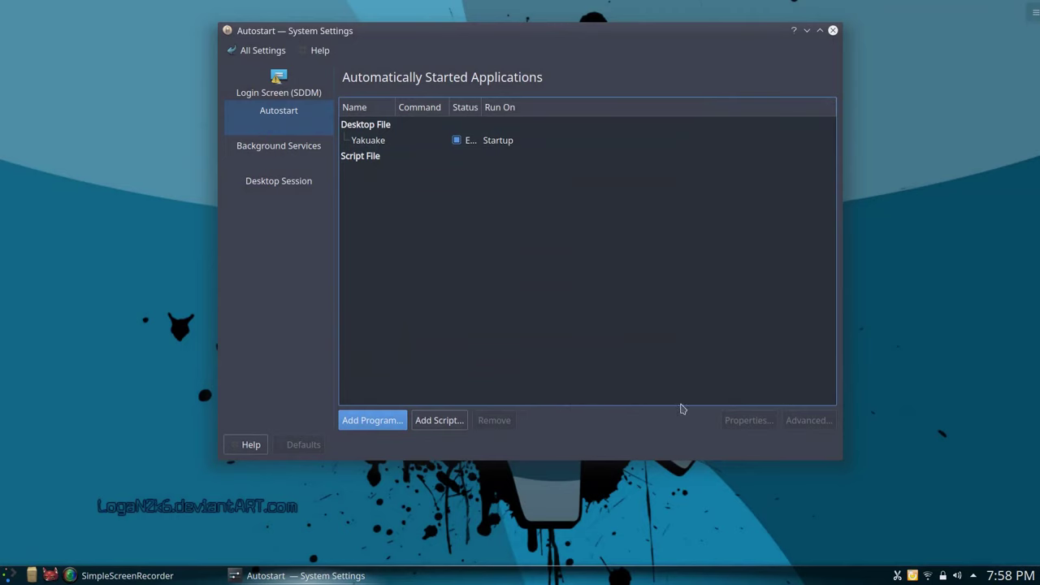
- In the Keyboard hardware settings, turn NumLock on at Plasma startup and apply the change
left_click(242, 49)
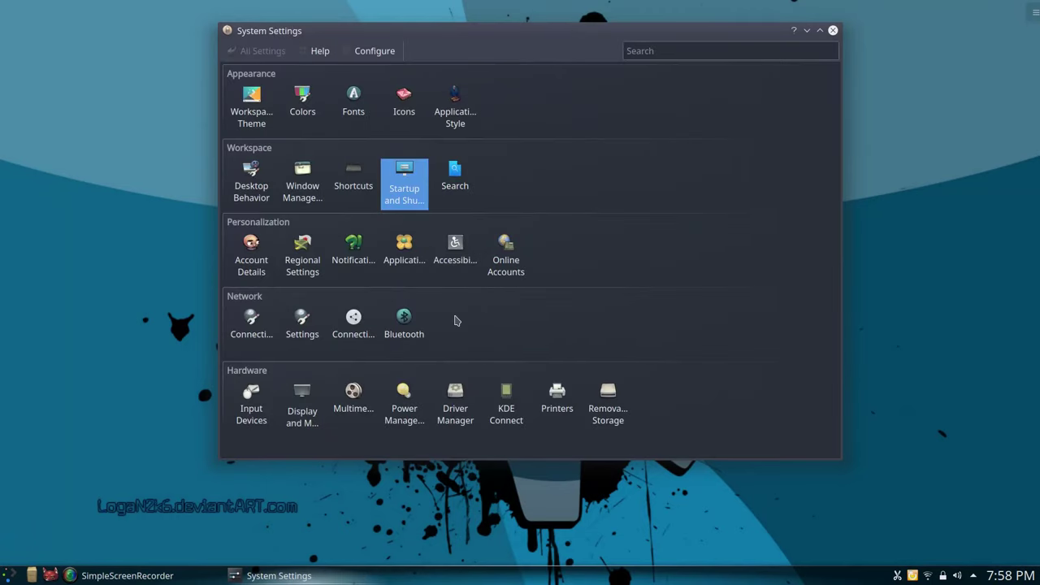
left_click(249, 406)
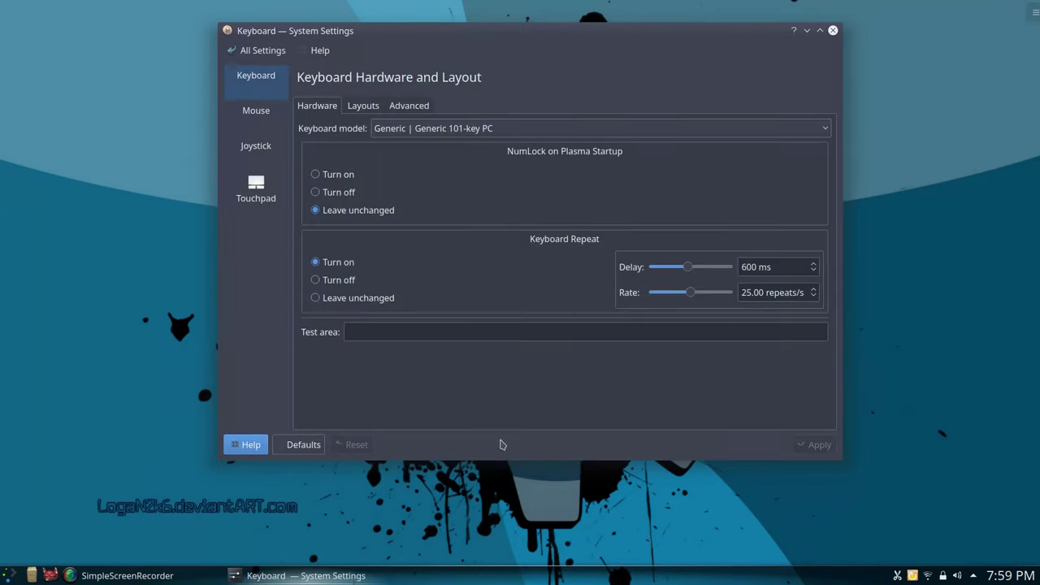
left_click(321, 175)
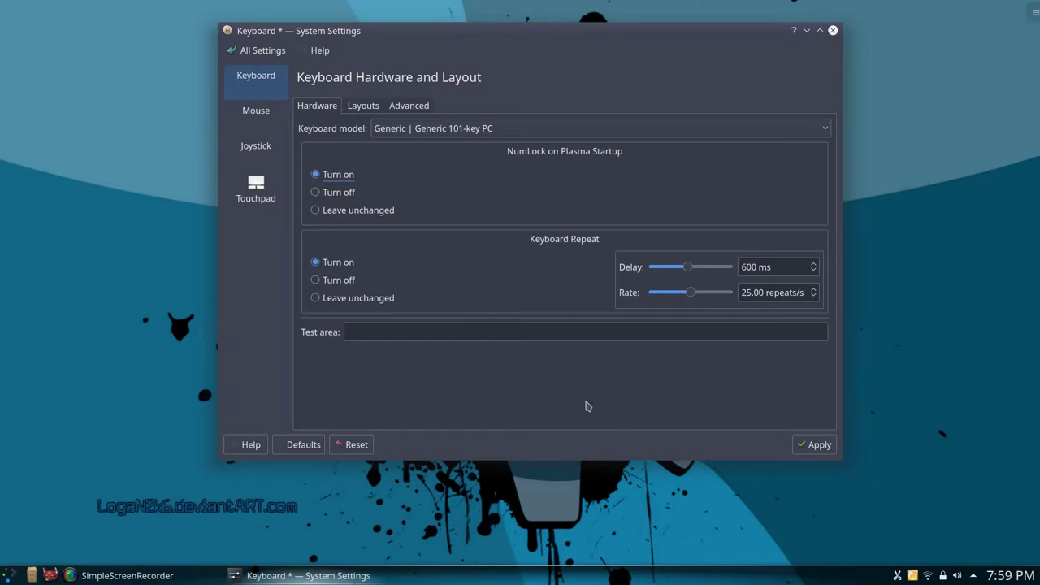
left_click(805, 445)
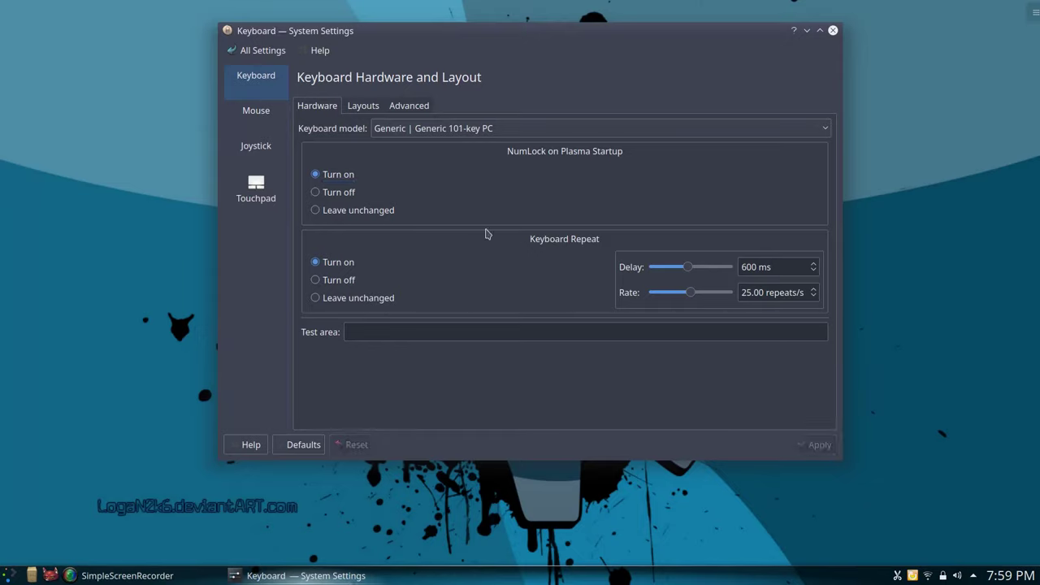
- Examine the Displays, Compositor and Multimedia audio CD settings
left_click(244, 50)
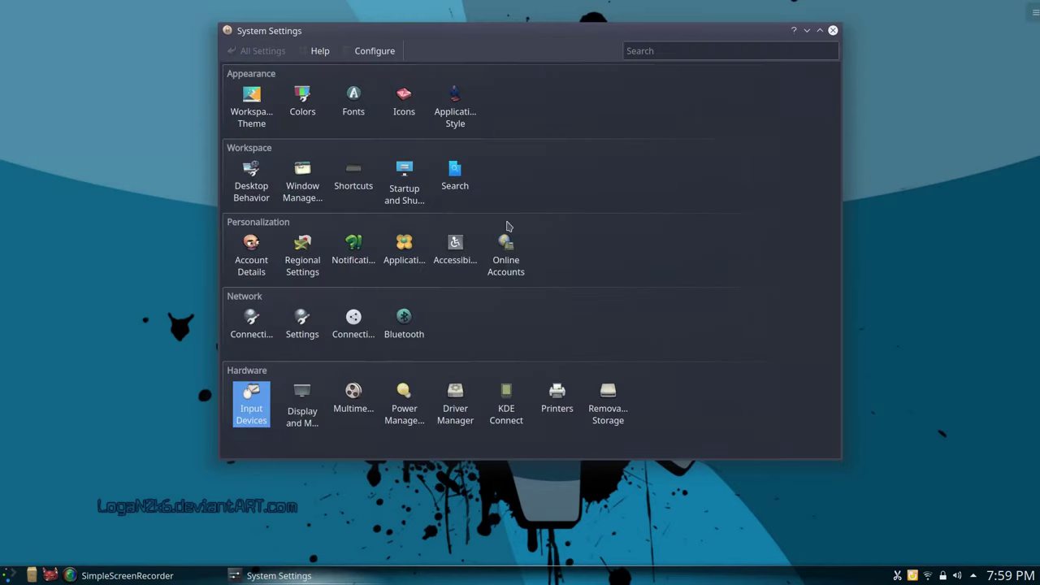
left_click(302, 411)
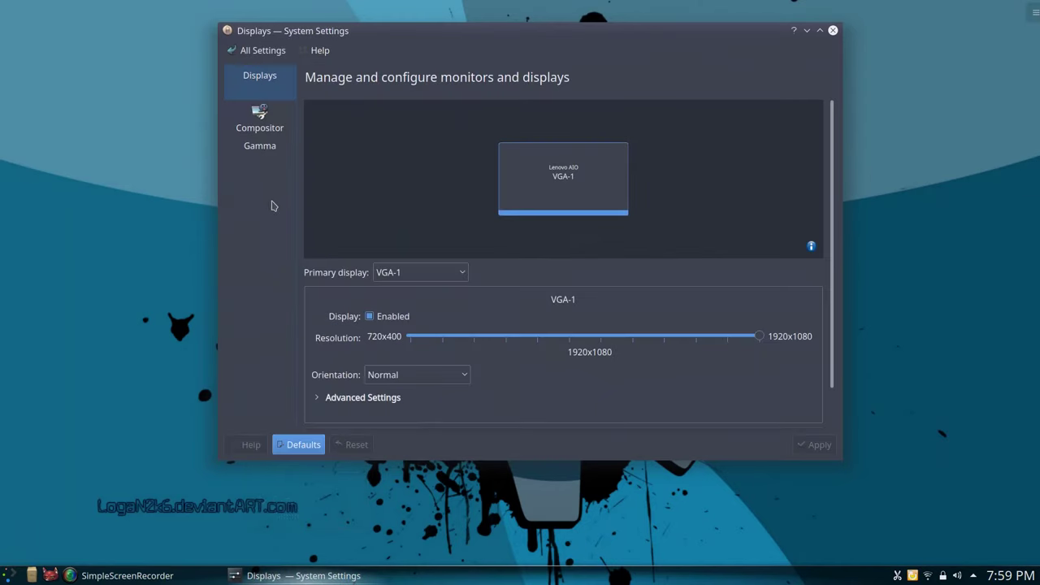
left_click(272, 126)
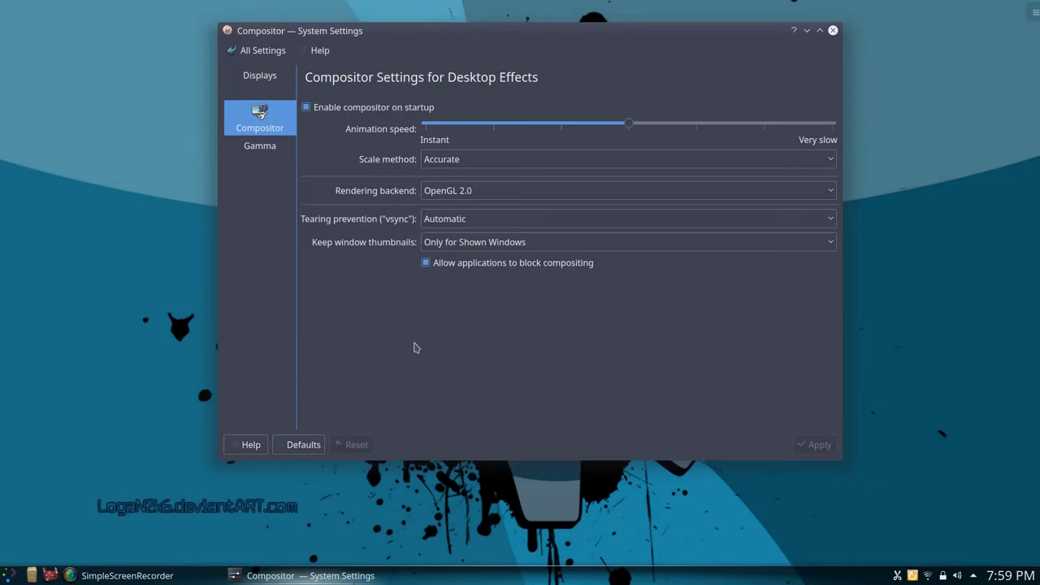
left_click(260, 52)
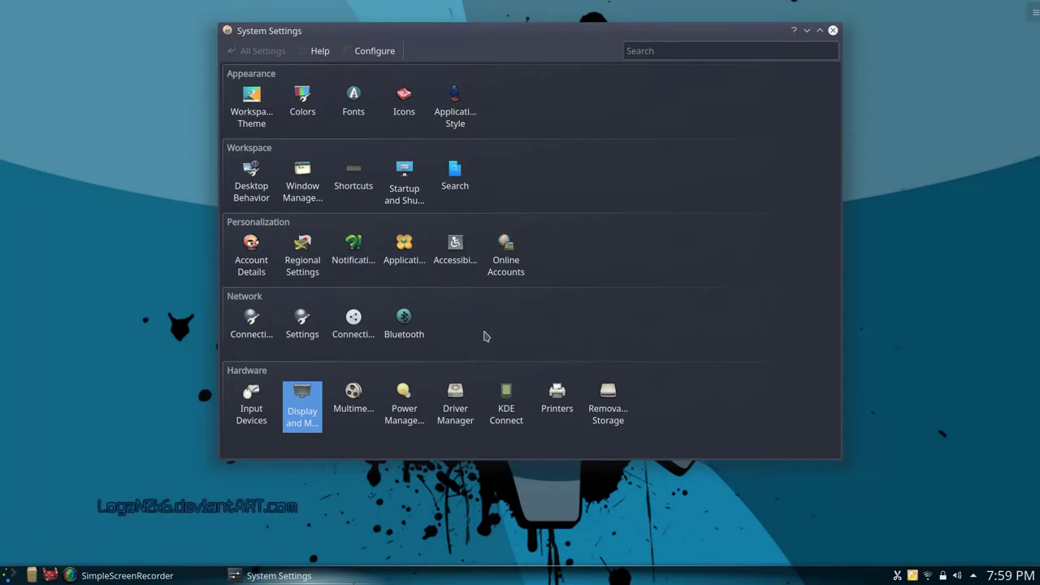
left_click(357, 403)
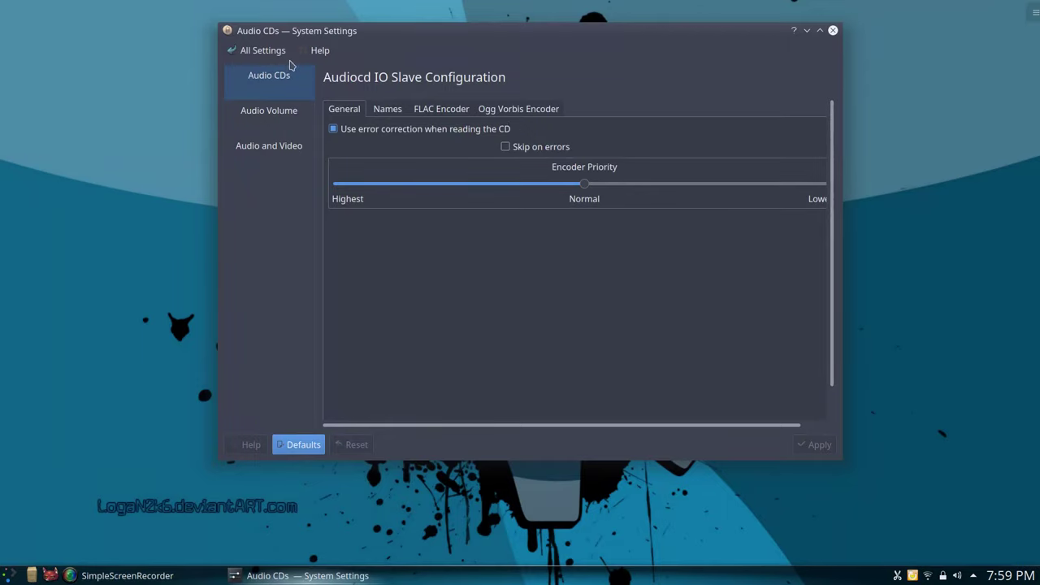
- In the power management Energy Saving settings, turn off Screen Energy Saving, set the power button to Shut down, apply and close System Settings
left_click(262, 50)
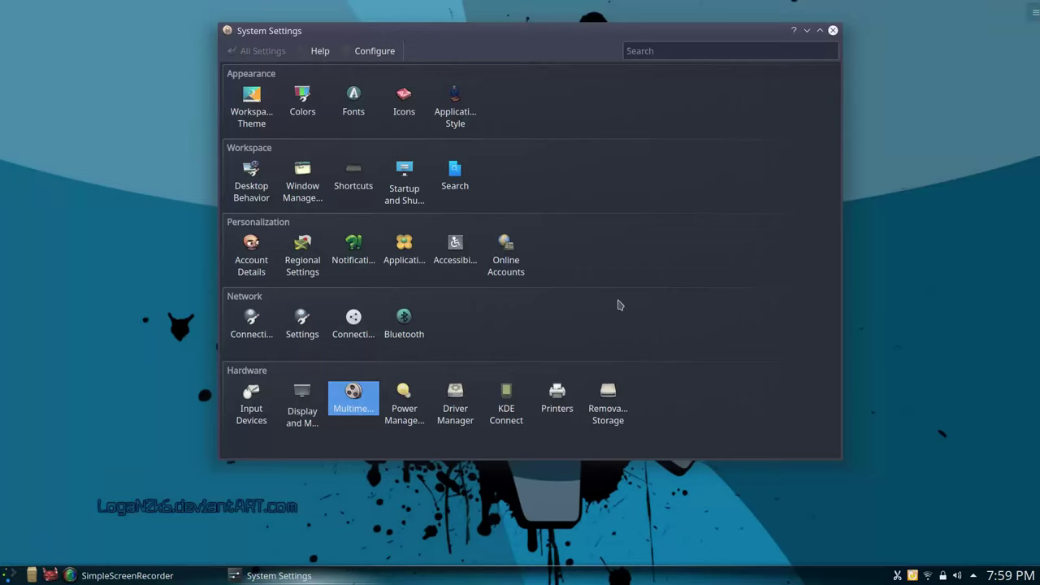
left_click(413, 410)
left_click(343, 114)
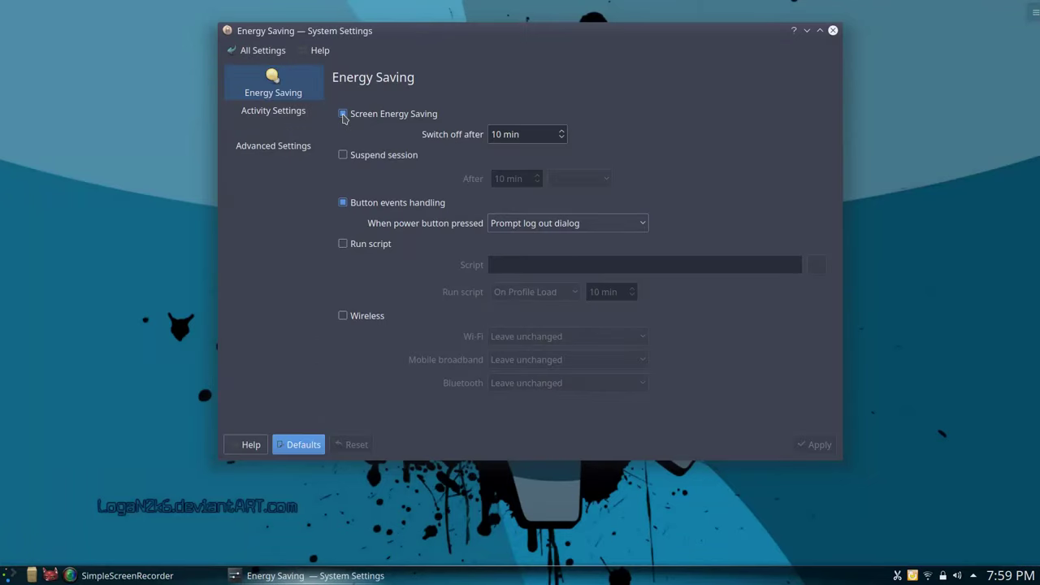
left_click(567, 229)
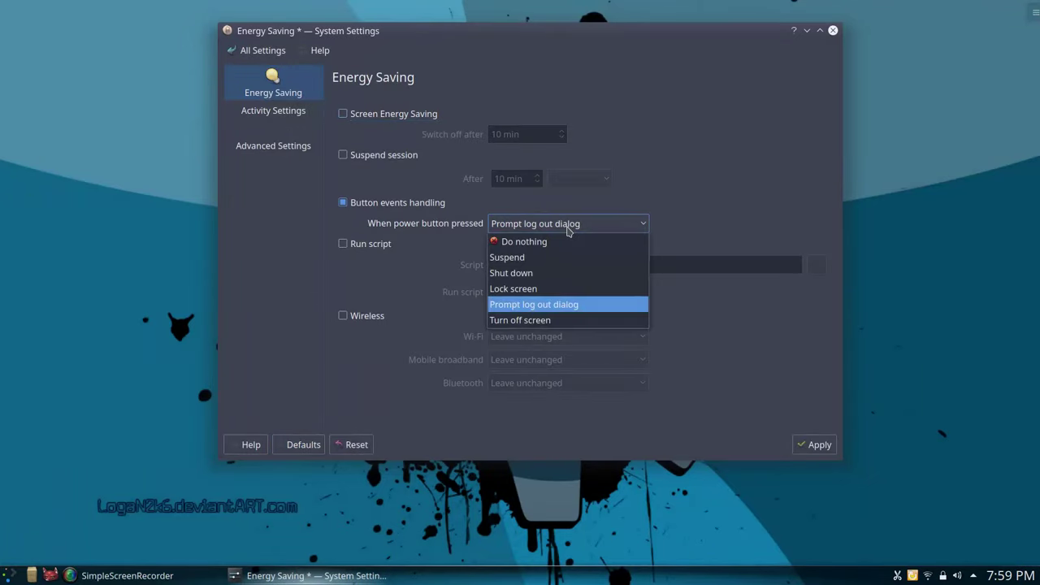
left_click(522, 272)
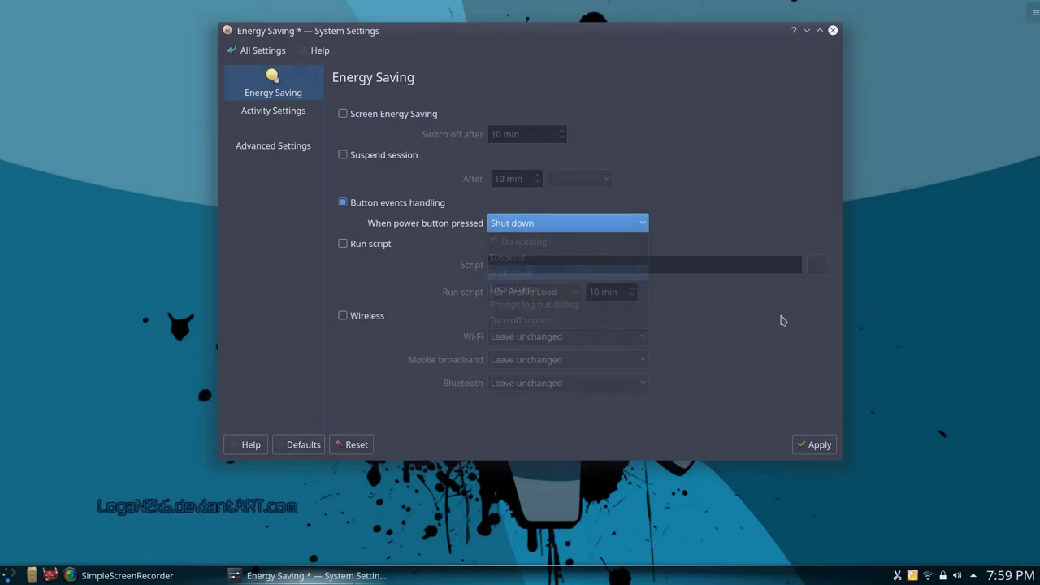
left_click(815, 445)
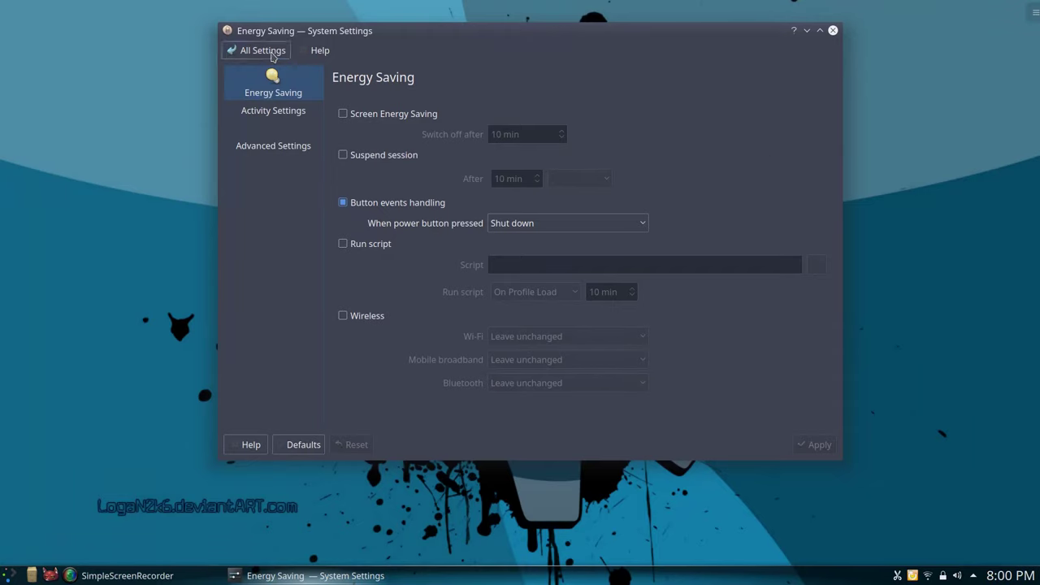
left_click(244, 51)
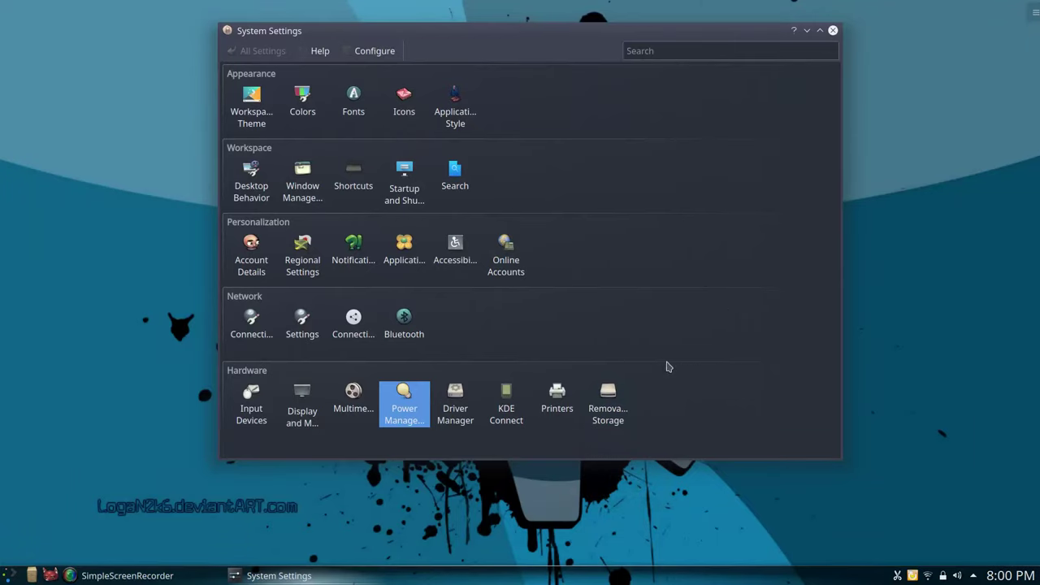
left_click(833, 30)
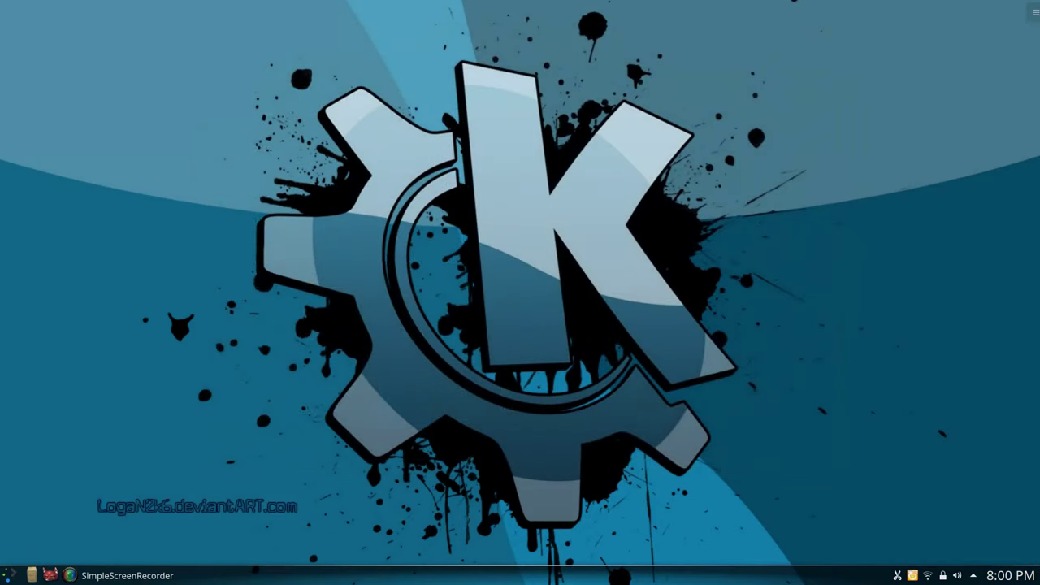
- Delete the entire clipboard history, choosing not to be asked again
left_click(911, 575)
left_click(1026, 323)
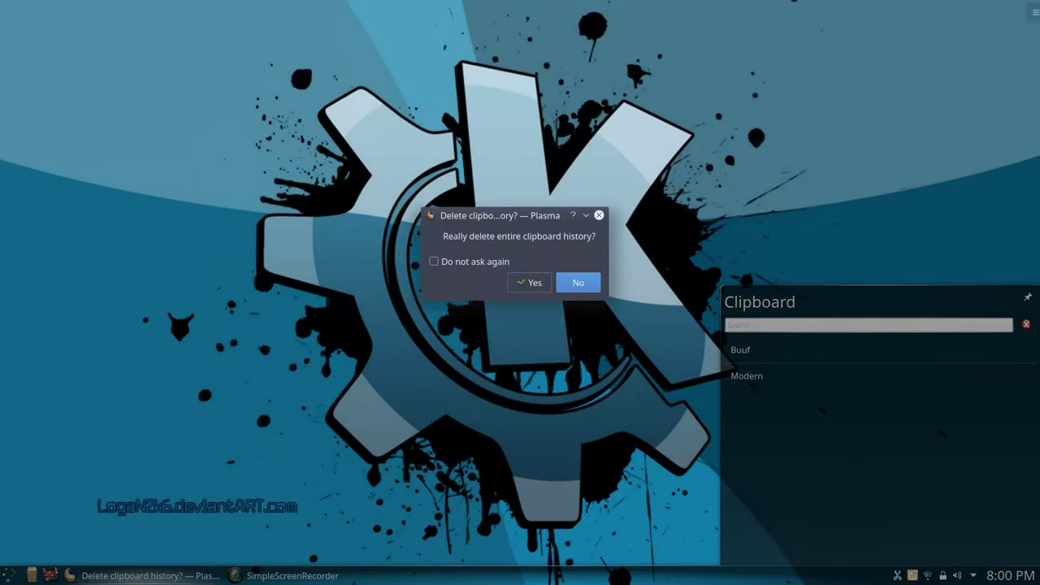
left_click(434, 260)
left_click(529, 282)
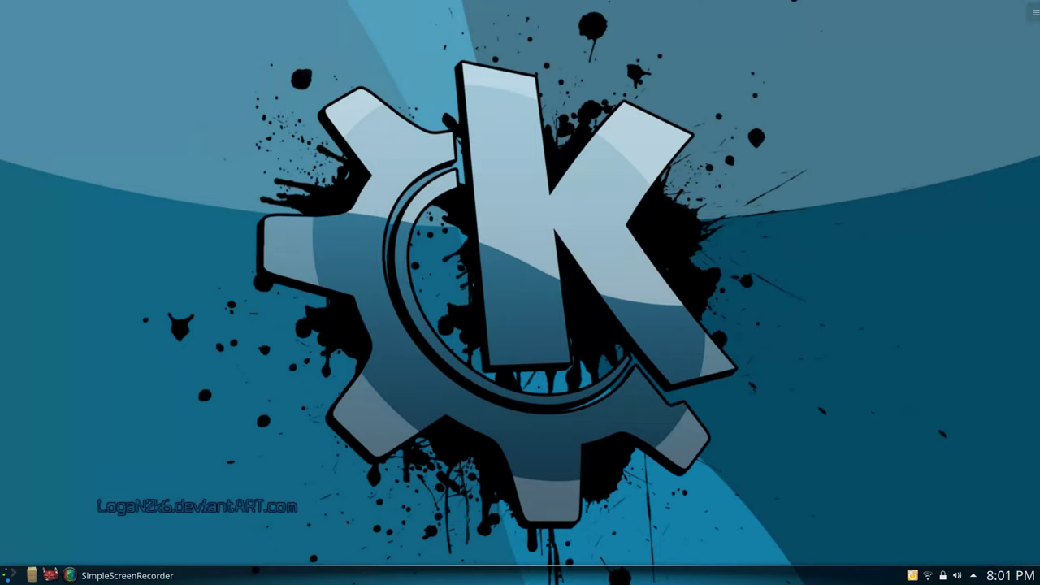
- Find and launch Synaptic Package Manager, authenticating with the account password
key("super")
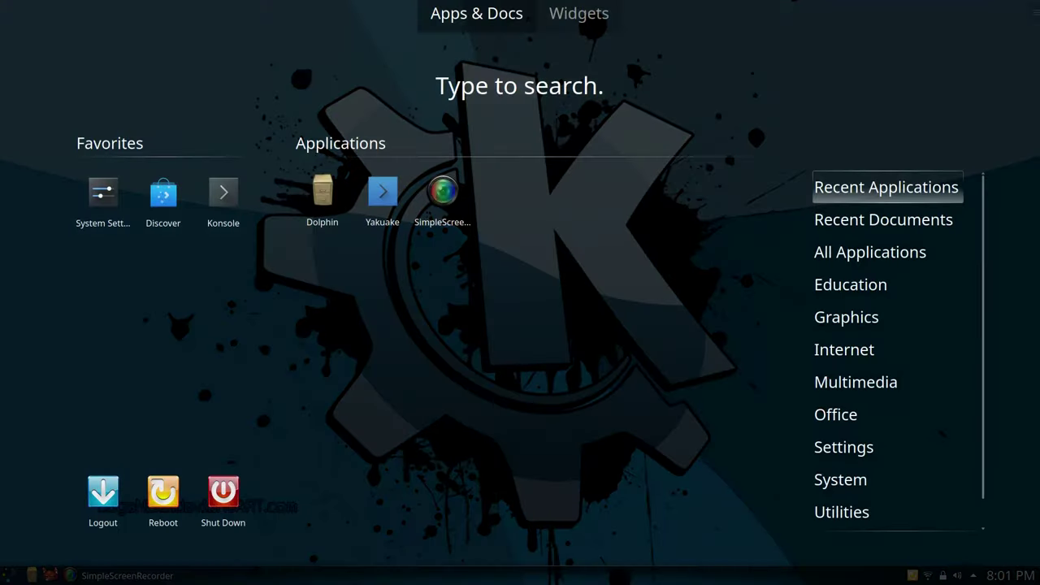
type("syn")
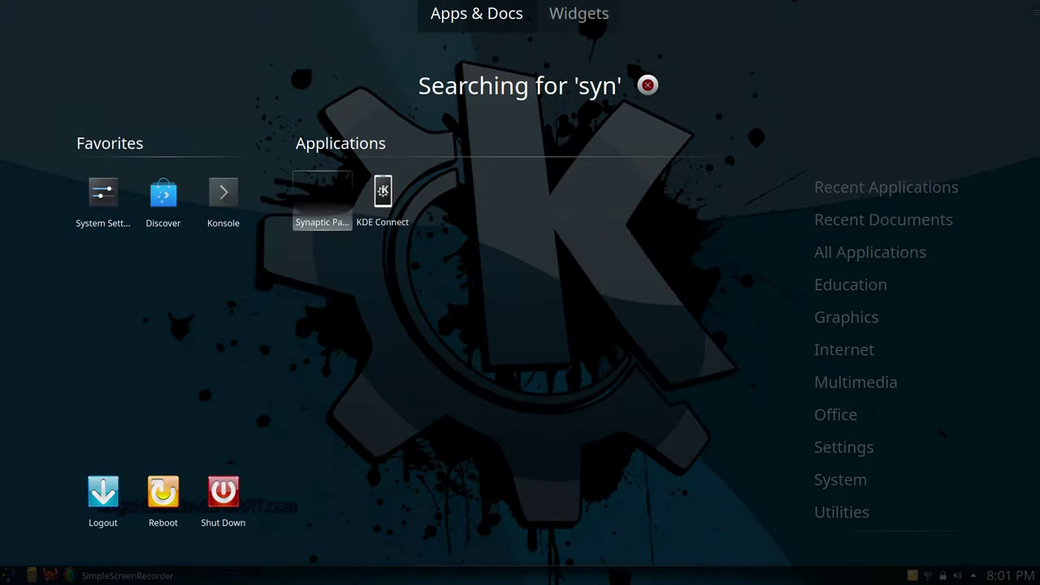
key("Return")
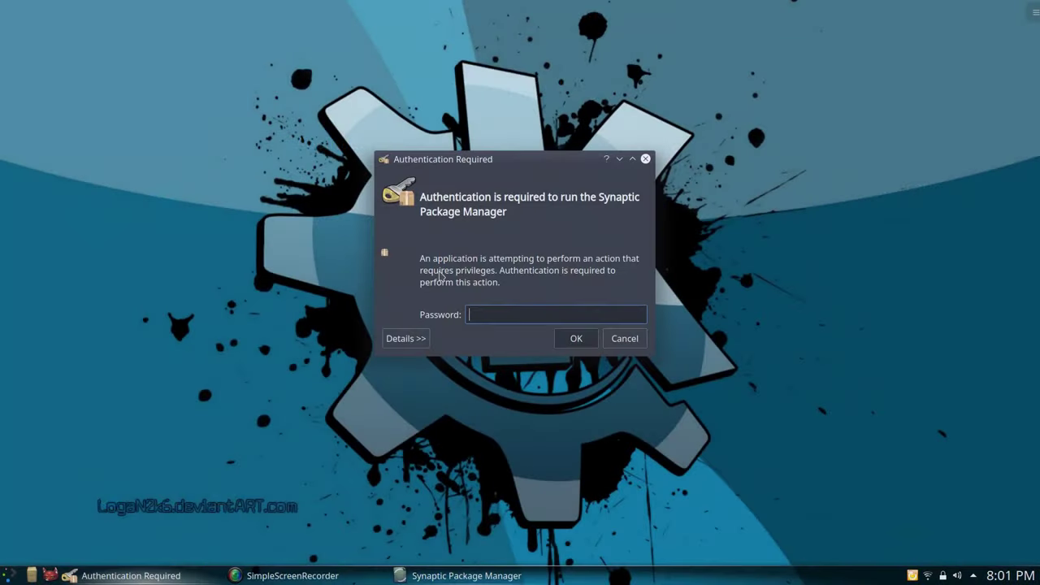
type("●●●●●●●●●●")
key("Return")
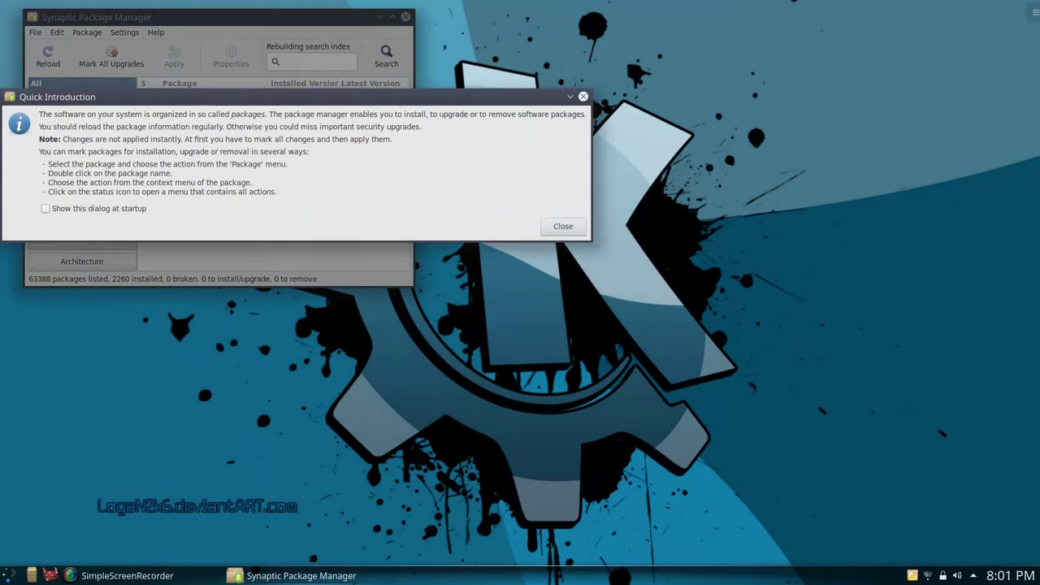
- Dismiss the Quick Introduction, enlarge the package manager window and give the package list more height
left_click(560, 226)
left_click_drag(412, 285, 944, 551)
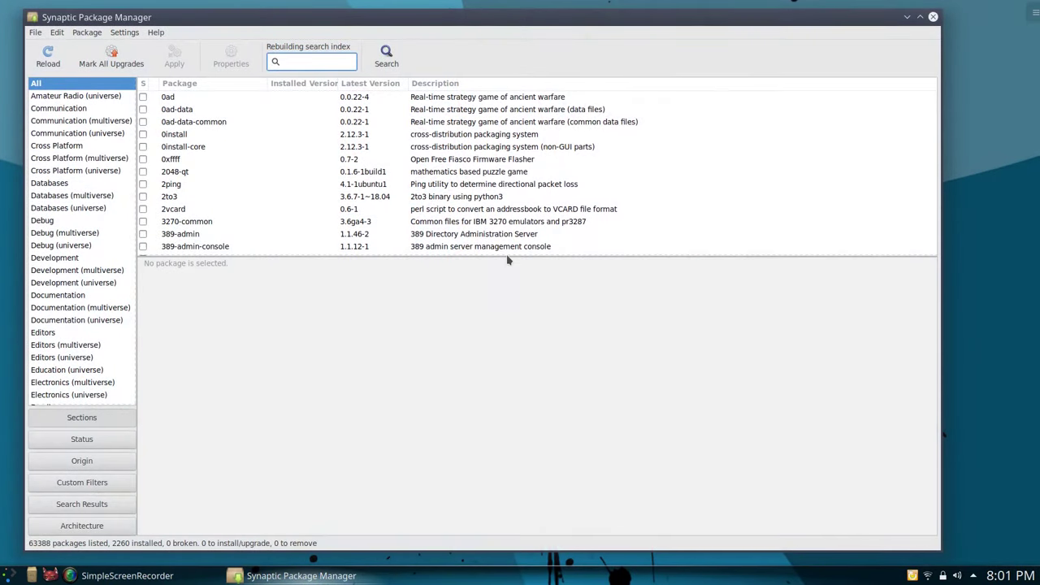
left_click_drag(508, 255, 524, 388)
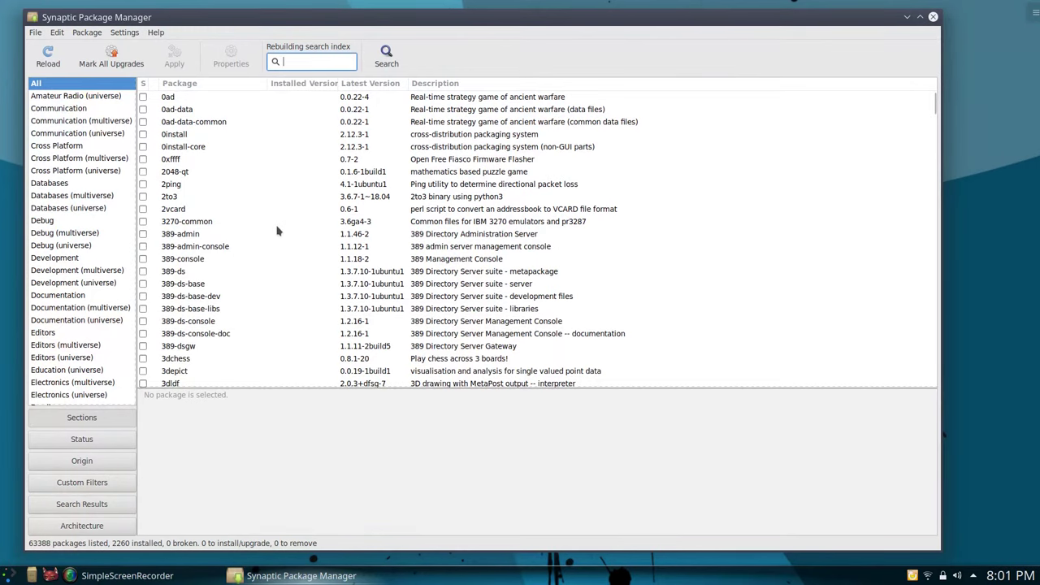
- Search package descriptions and names for "discover" and look through the matching packages
left_click(386, 55)
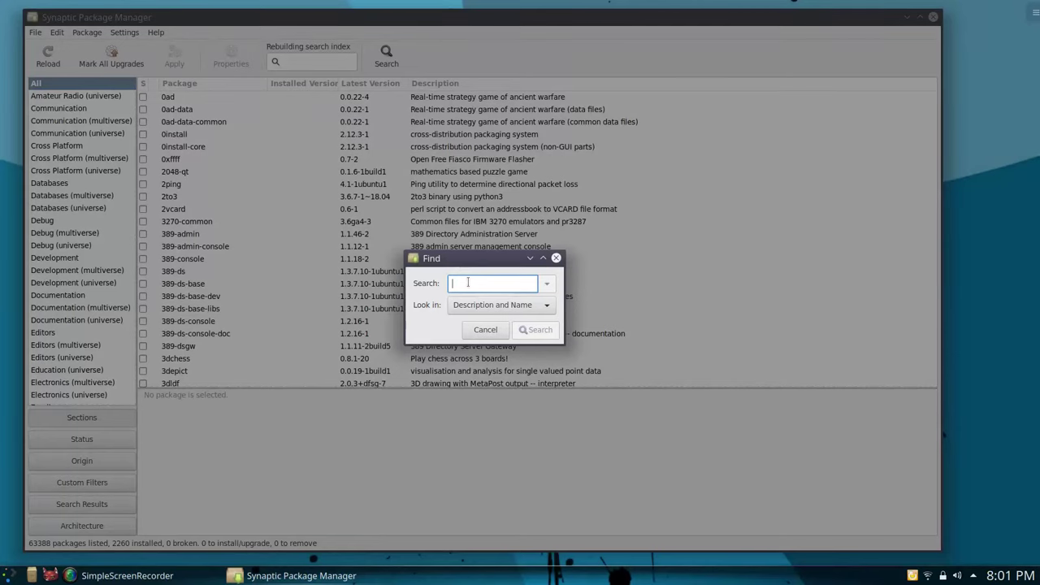
type("docker")
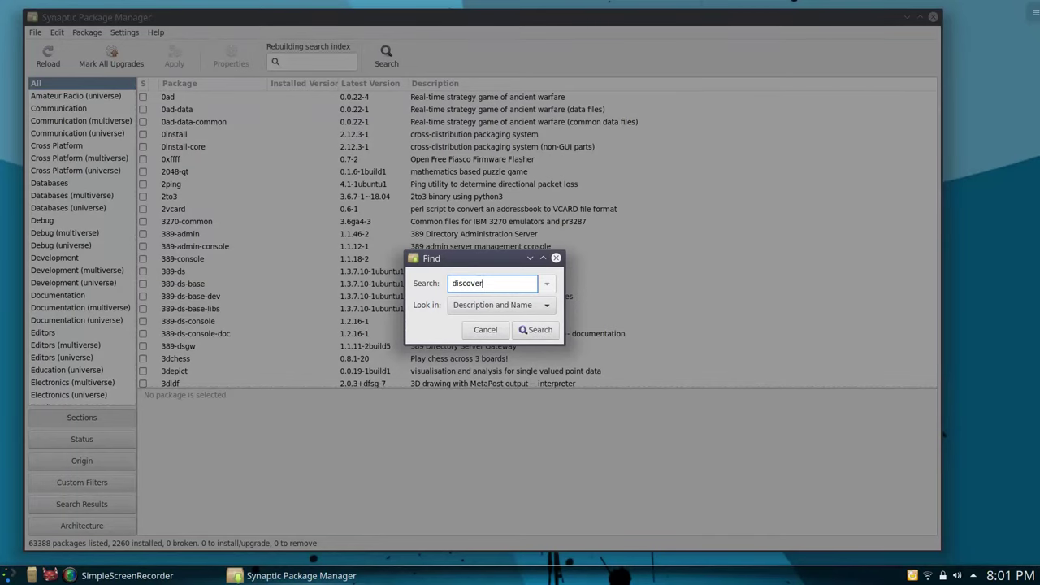
key("Return")
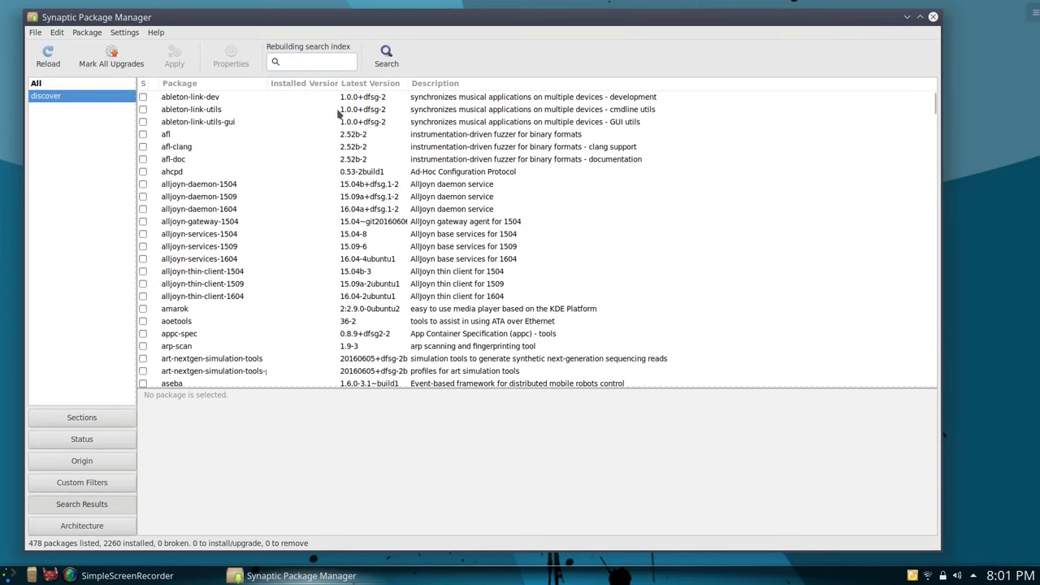
scroll(297, 213, "down", 3)
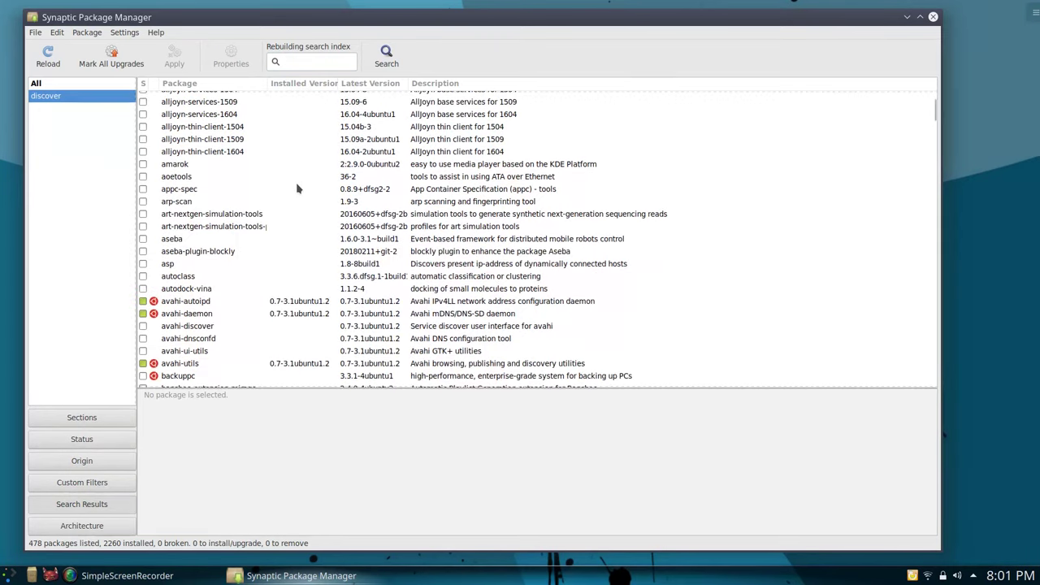
scroll(296, 186, "down", 5)
scroll(297, 189, "down", 10)
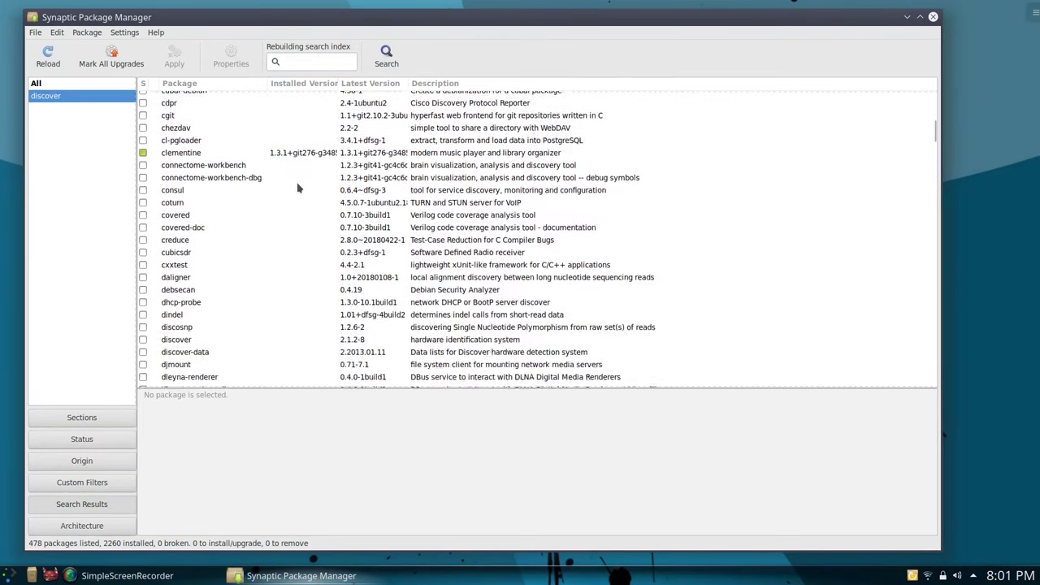
scroll(297, 188, "down", 6)
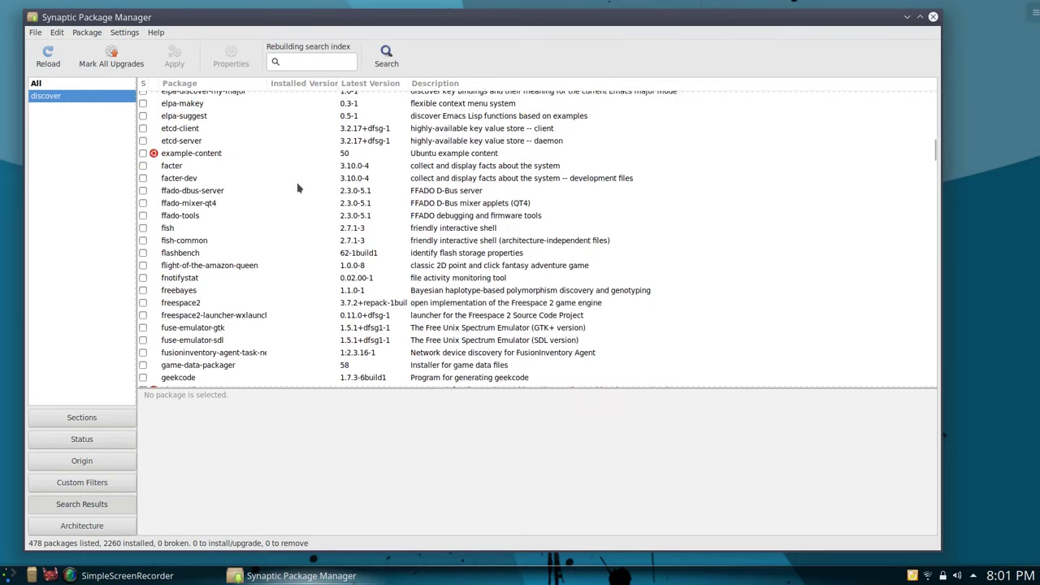
scroll(297, 189, "down", 4)
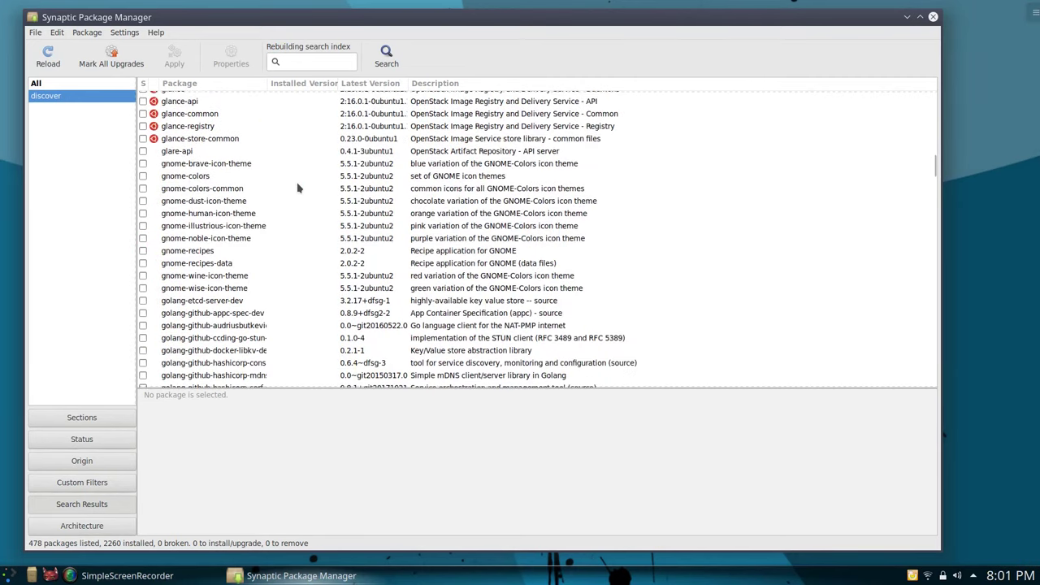
- Try quick-filtering the package list by "discover" and rerun the description and name search for the same term
left_click(309, 63)
type("discover")
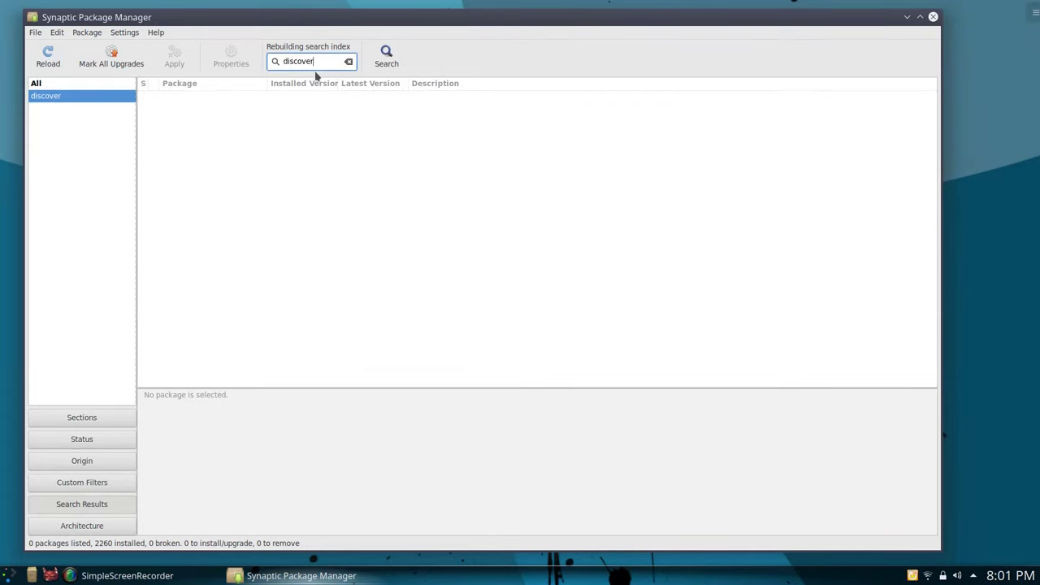
left_click(384, 62)
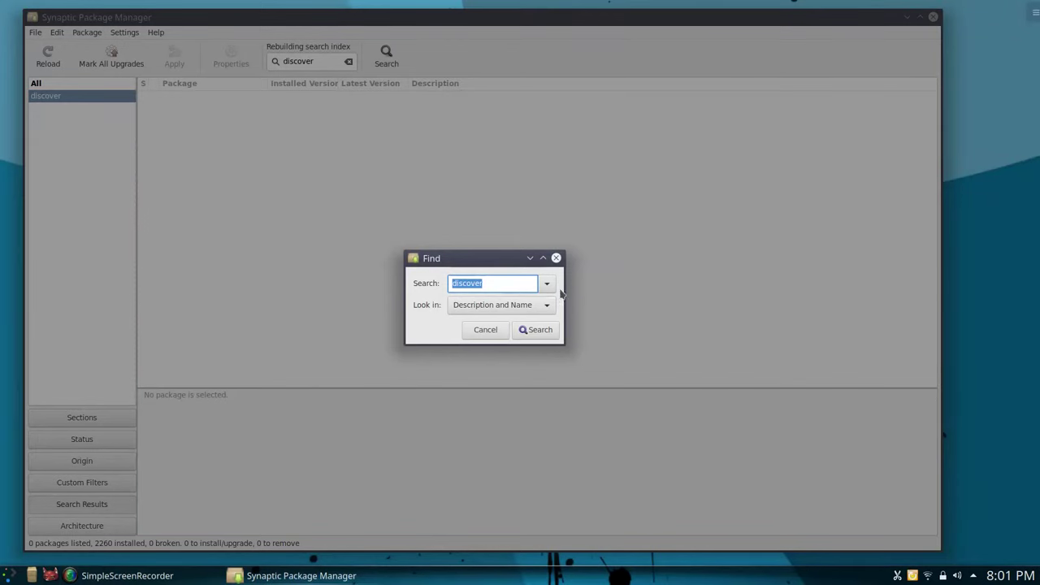
left_click(532, 330)
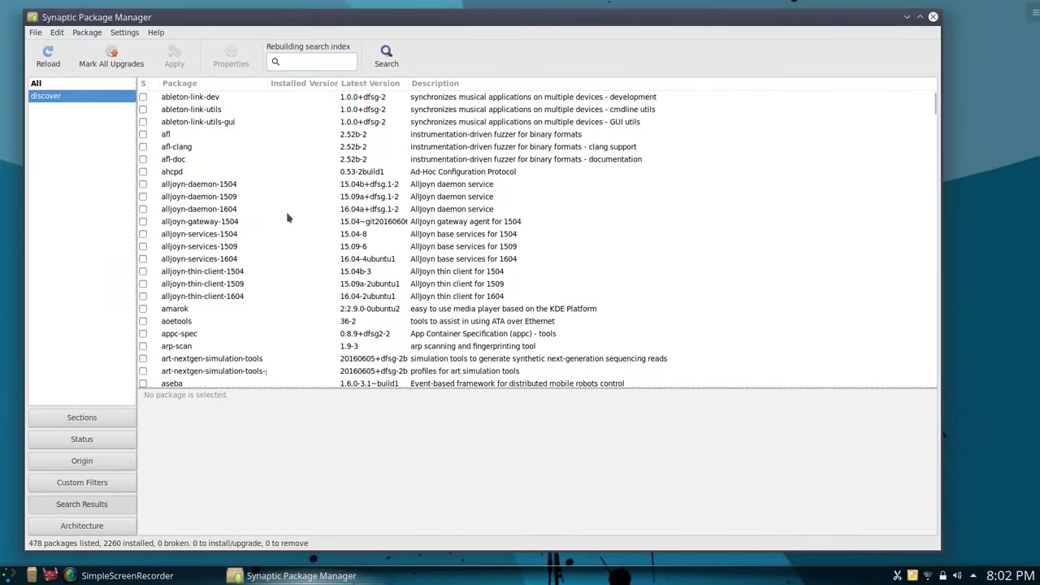
- Mark the discover package for installation together with its required additional packages
scroll(286, 211, "down", 4)
scroll(289, 208, "down", 12)
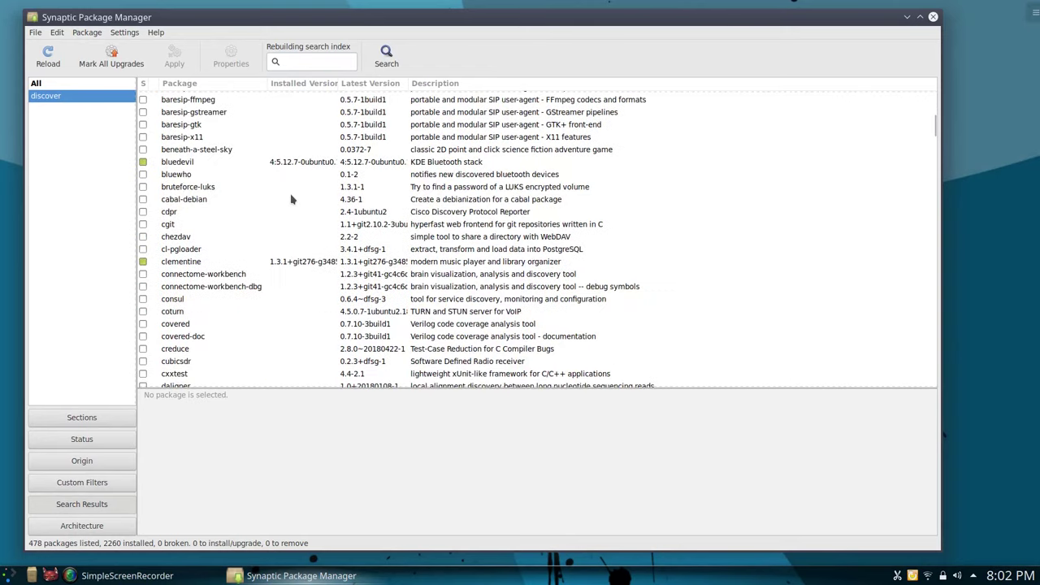
scroll(291, 199, "down", 3)
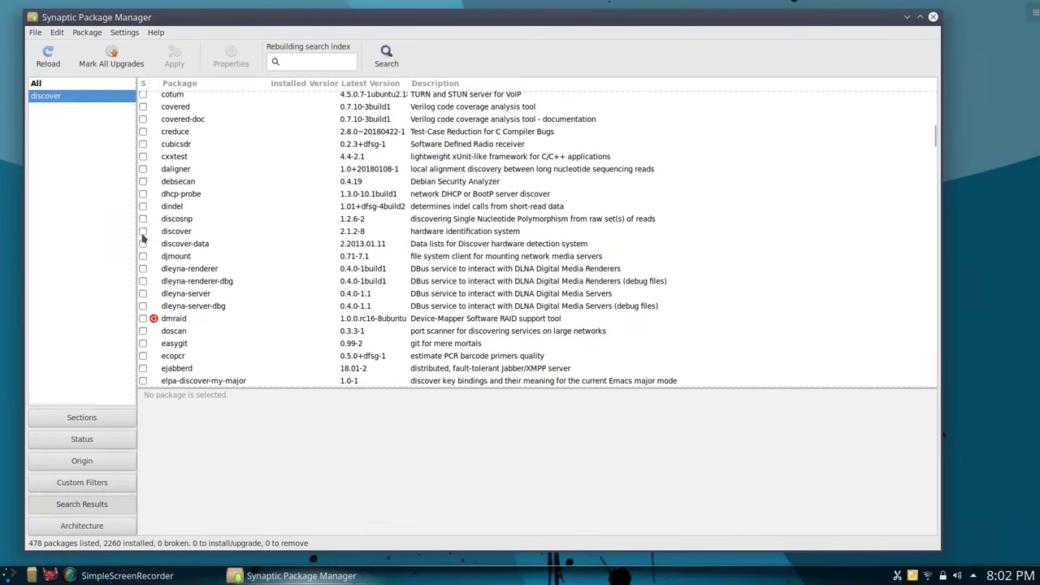
left_click(143, 232)
left_click(260, 253)
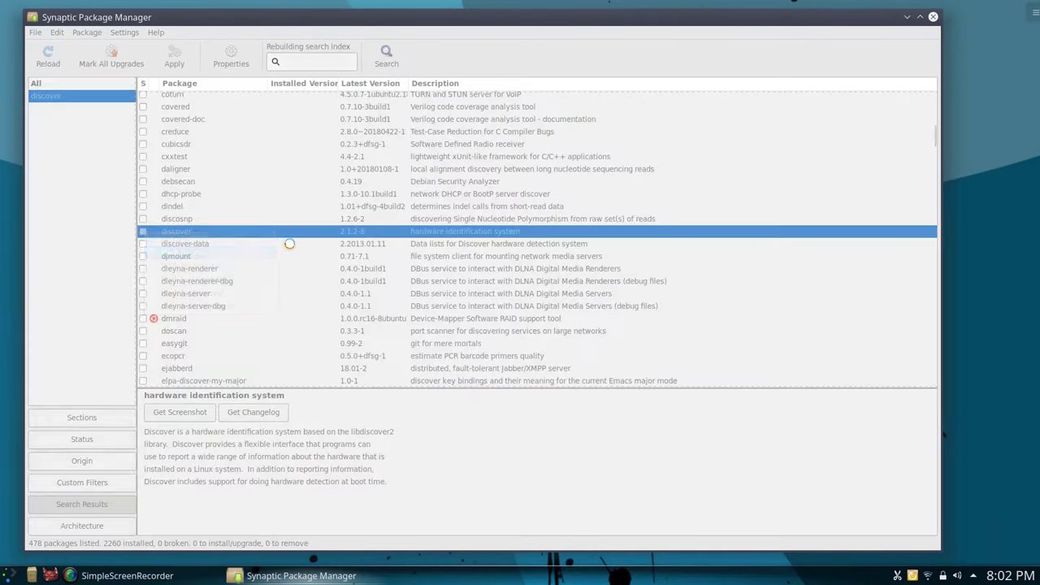
left_click(579, 387)
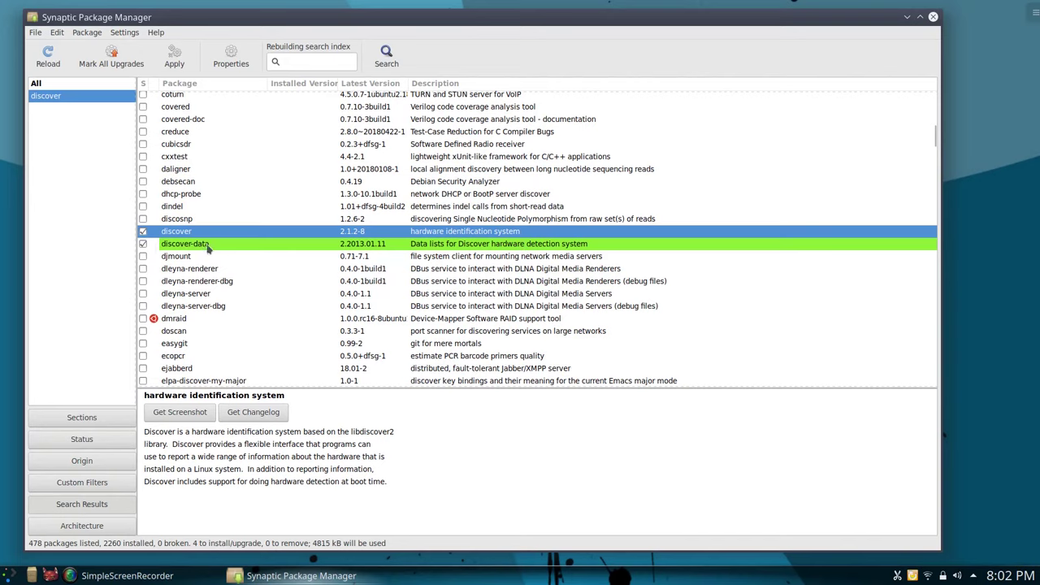
- Unmark the discover package so it is no longer selected for installation
left_click(143, 231)
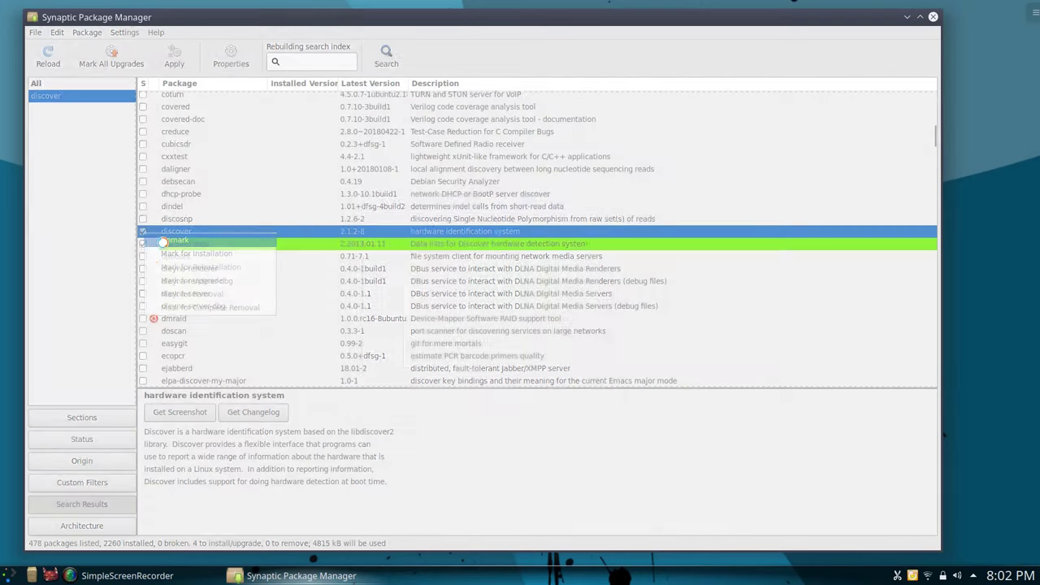
left_click(175, 240)
left_click(585, 387)
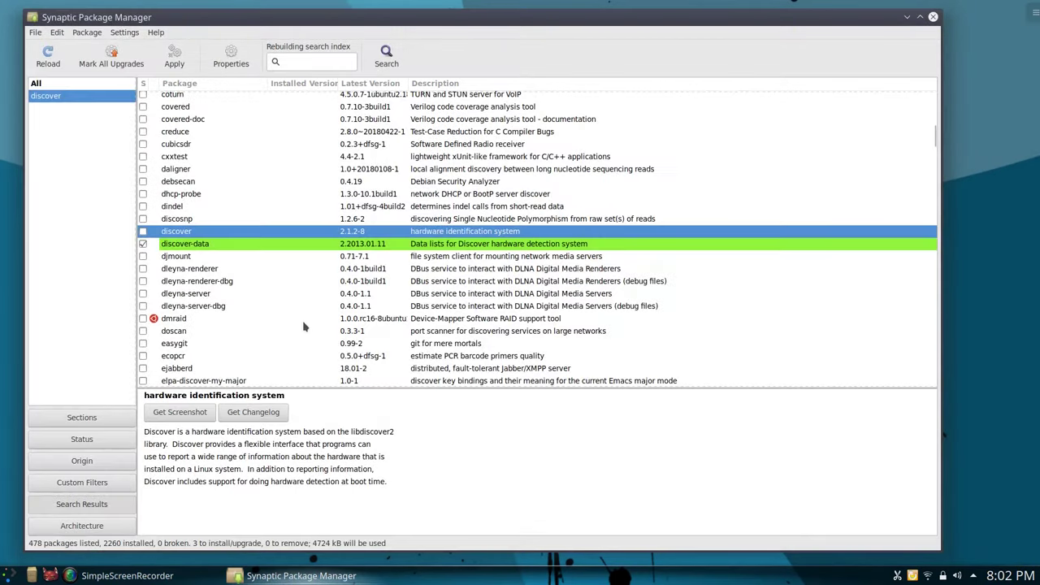
- Look through the "discover" search results again for another matching package
scroll(304, 325, "down", 5)
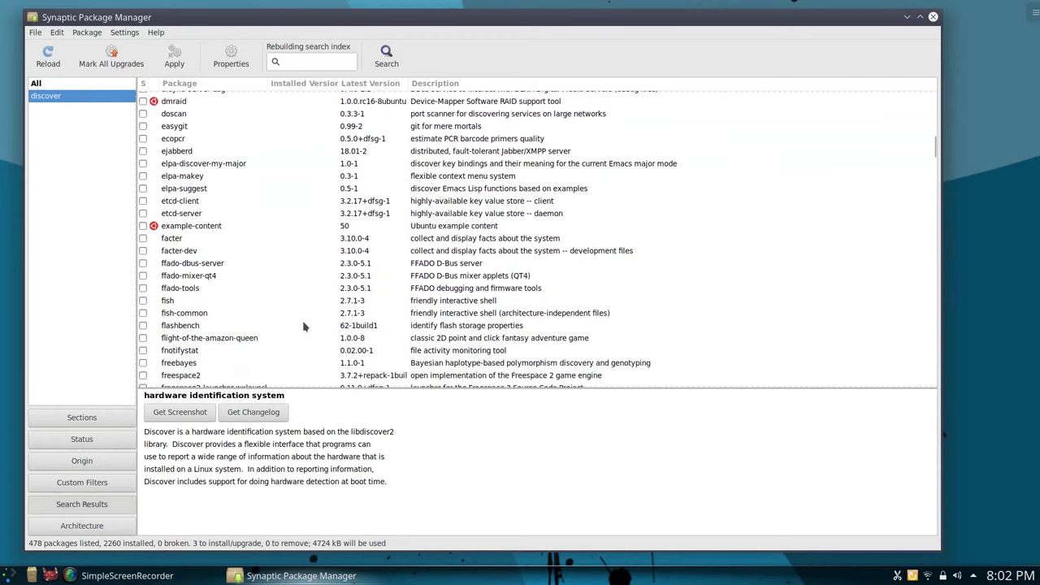
scroll(304, 325, "down", 3)
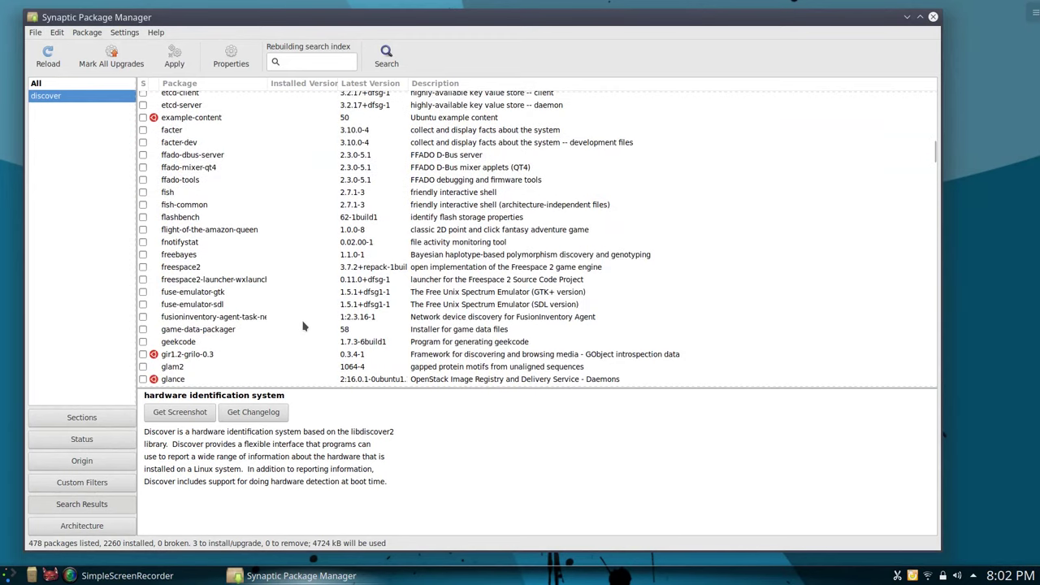
scroll(303, 326, "up", 10)
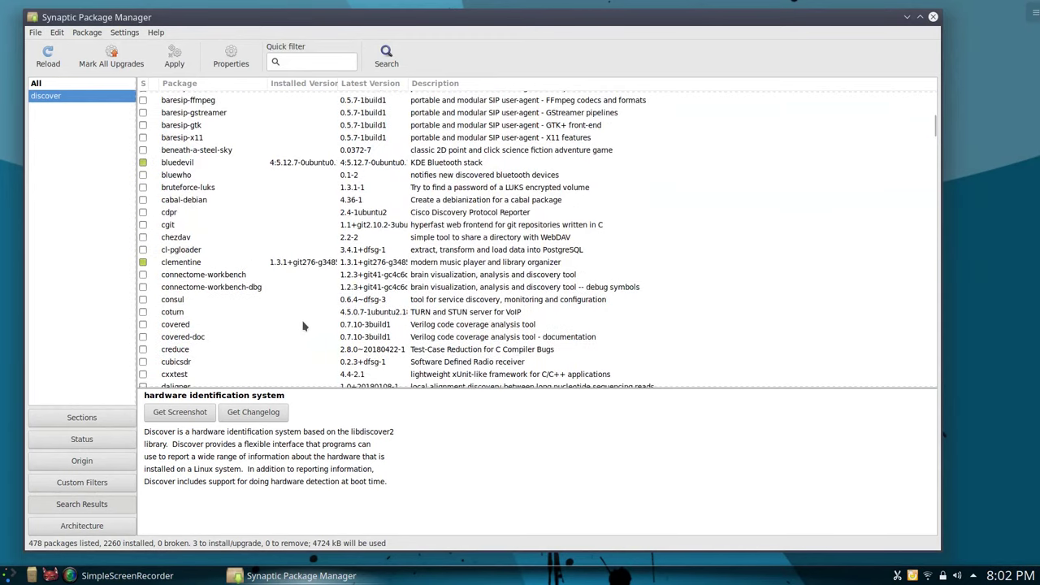
scroll(303, 326, "up", 15)
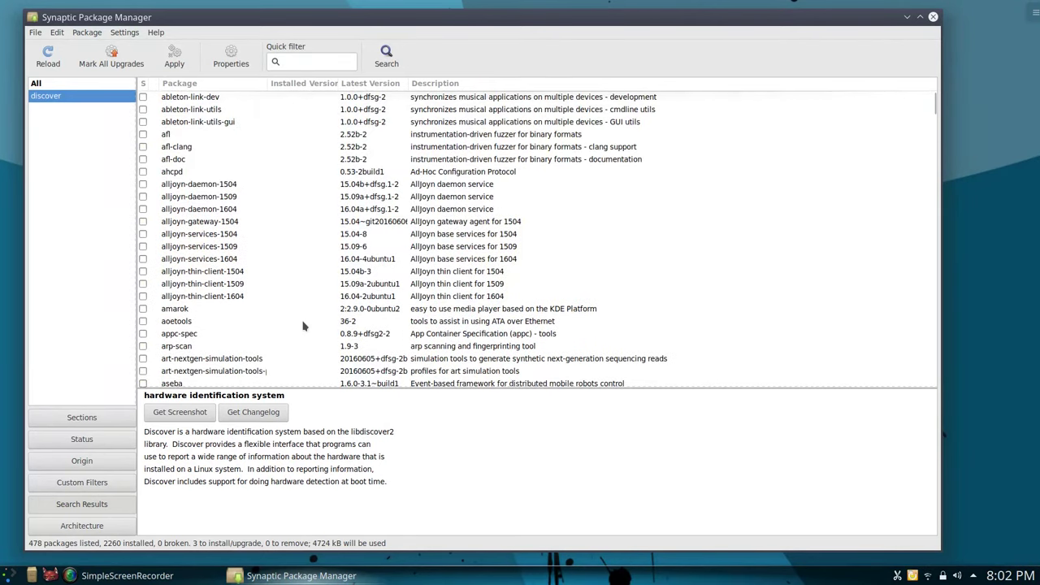
- Search the package descriptions and names for "Discover" with a capital D
left_click(387, 59)
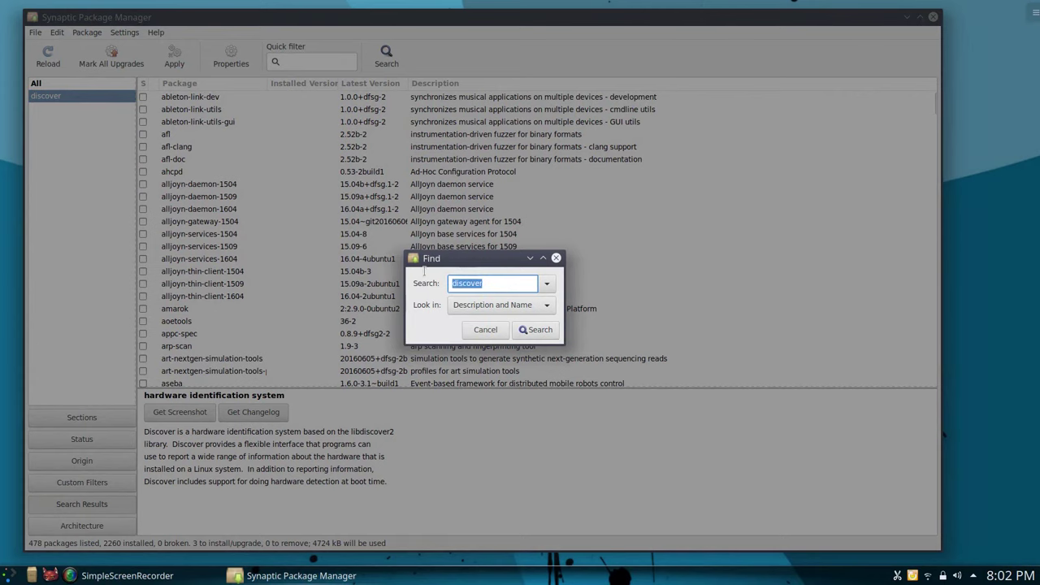
type("hardinfo")
key("Return")
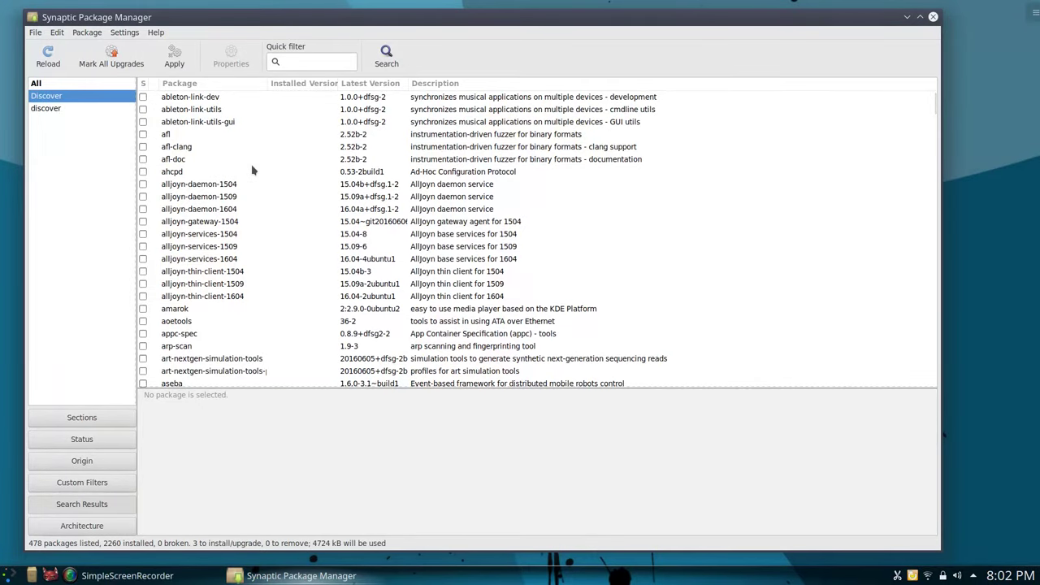
- Unmark the discover-data package in the "Discover" search results so it is no longer selected for installation
scroll(251, 170, "down", 3)
scroll(252, 169, "down", 10)
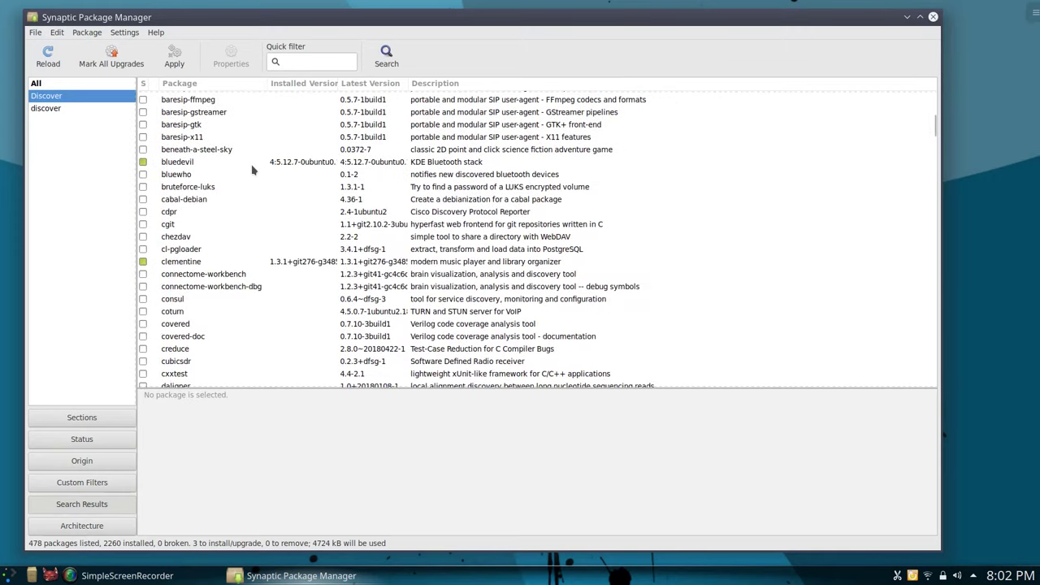
scroll(252, 170, "down", 4)
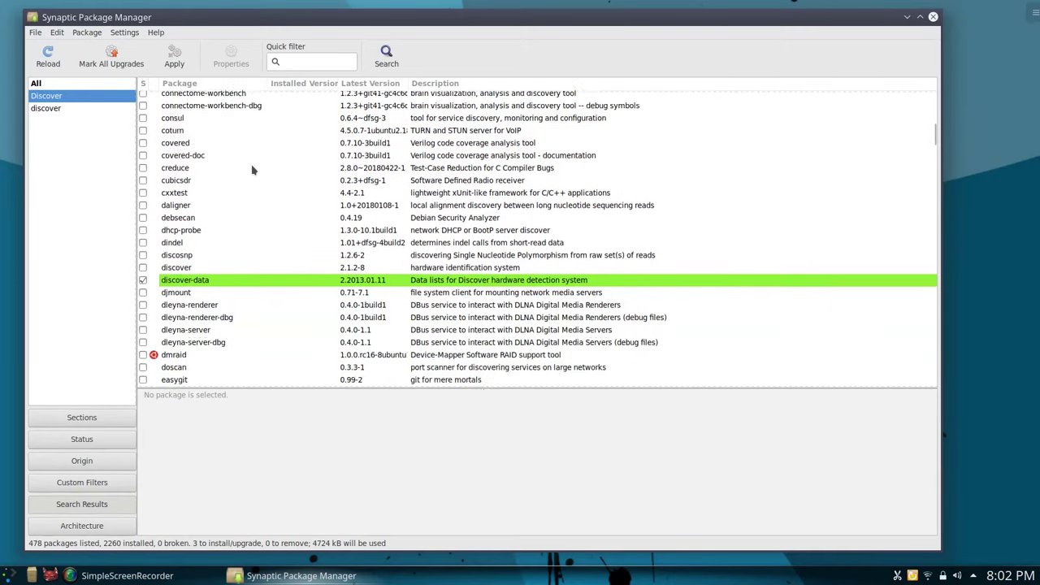
left_click(143, 207)
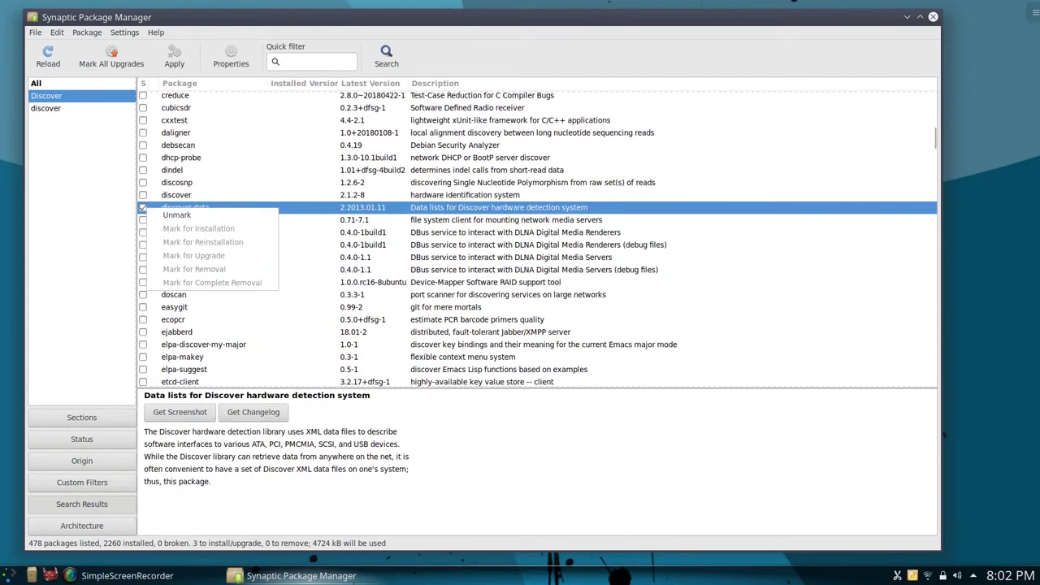
left_click(259, 217)
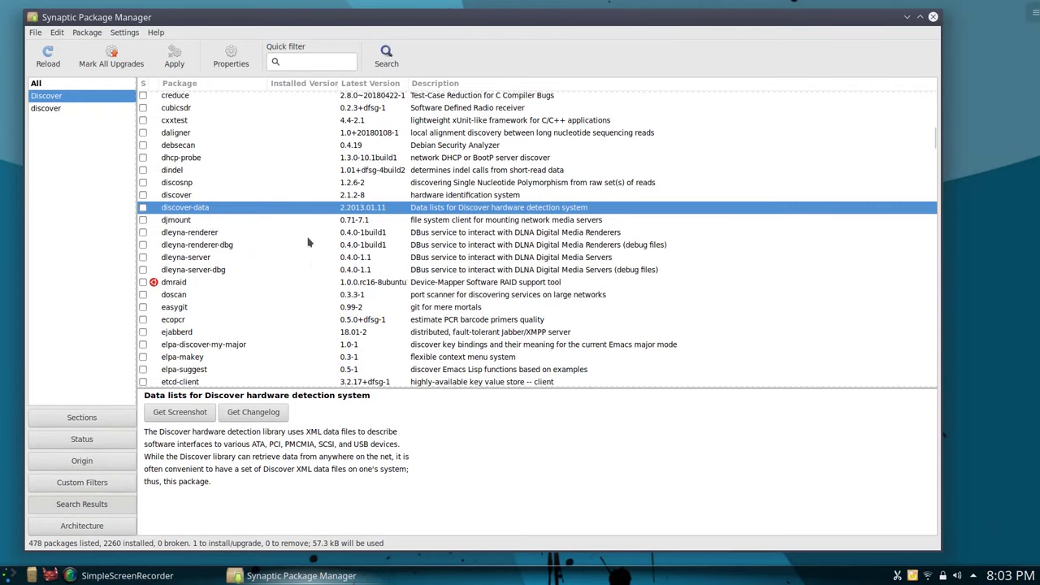
- Look through the remaining "Discover" search results, enlarge the package description area slightly, and reload the package information
scroll(311, 262, "down", 10)
scroll(311, 263, "down", 15)
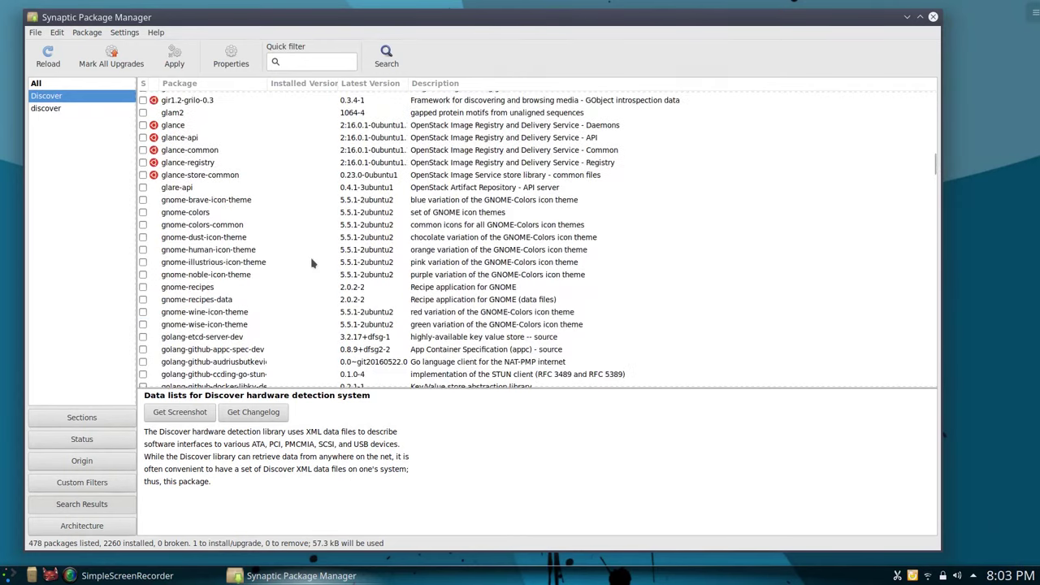
scroll(343, 323, "up", 6)
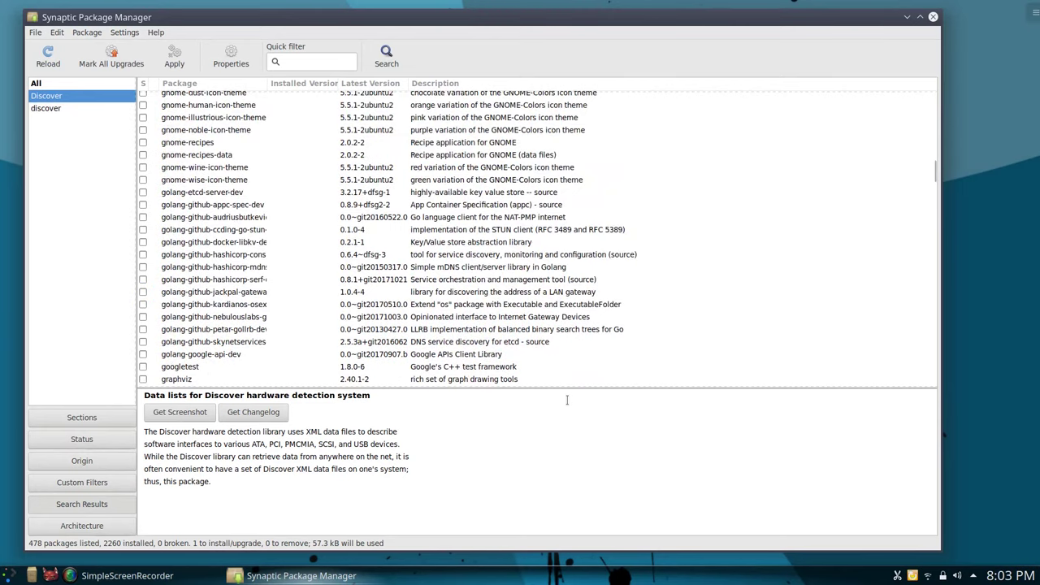
mouse_move(570, 391)
left_mouse_down()
mouse_move(572, 368)
mouse_move(574, 379)
left_mouse_up()
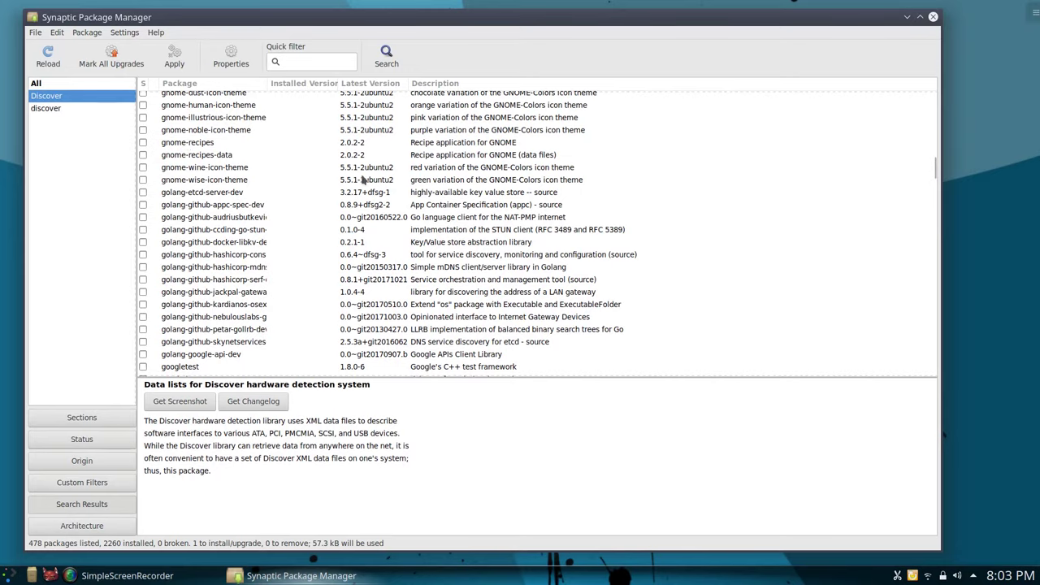
left_click(47, 57)
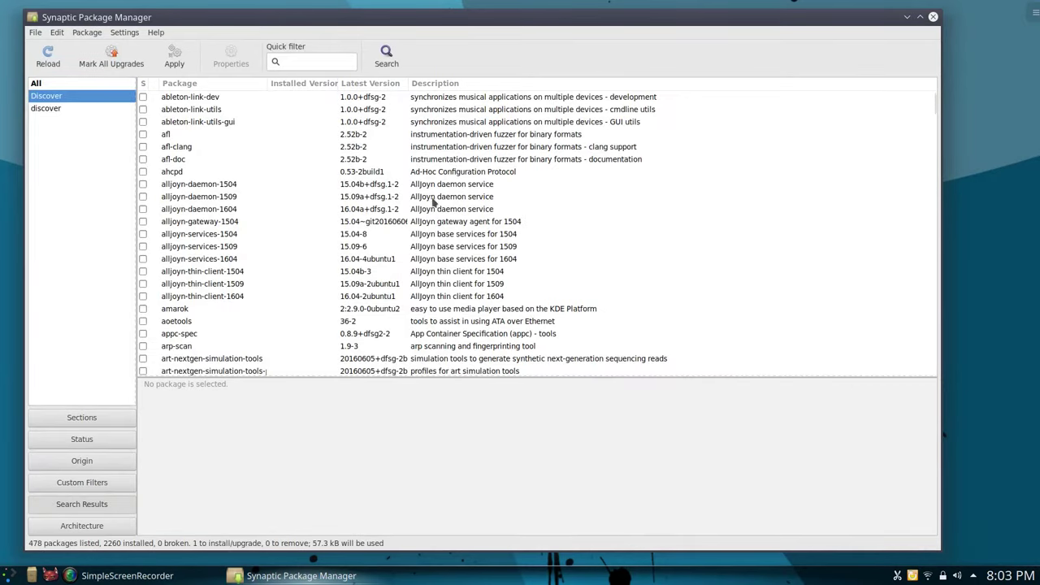
- Quit Synaptic and discard the marked changes that have not been applied
left_click(933, 17)
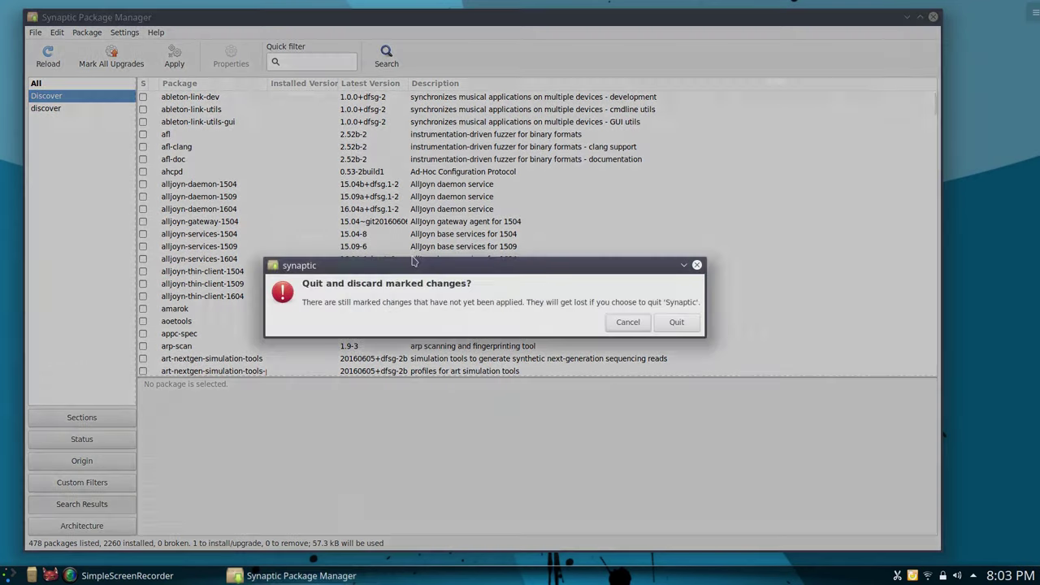
left_click(676, 322)
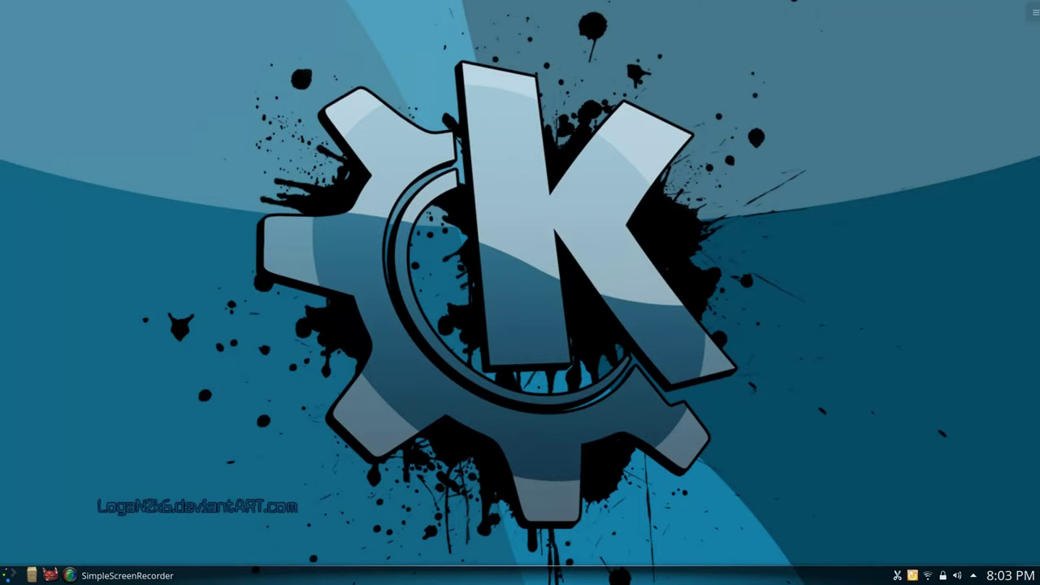
- Clear the desktop clipboard history
left_click(896, 575)
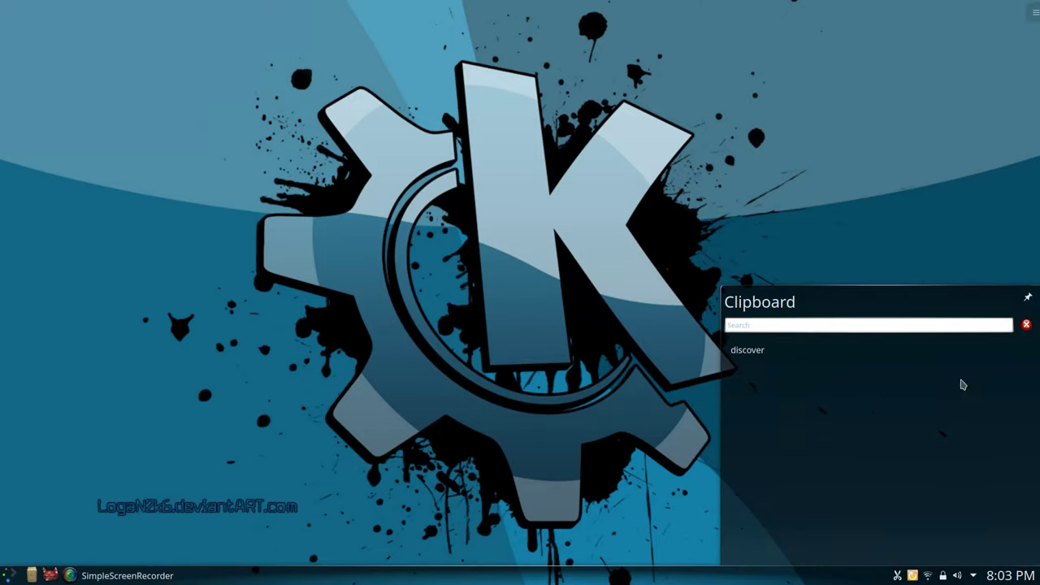
left_click(1023, 323)
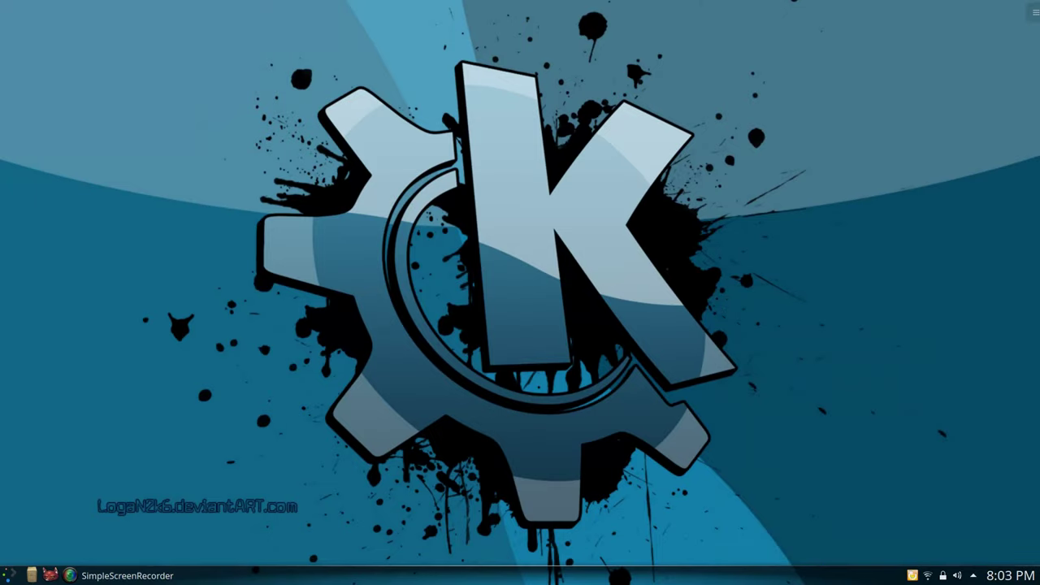